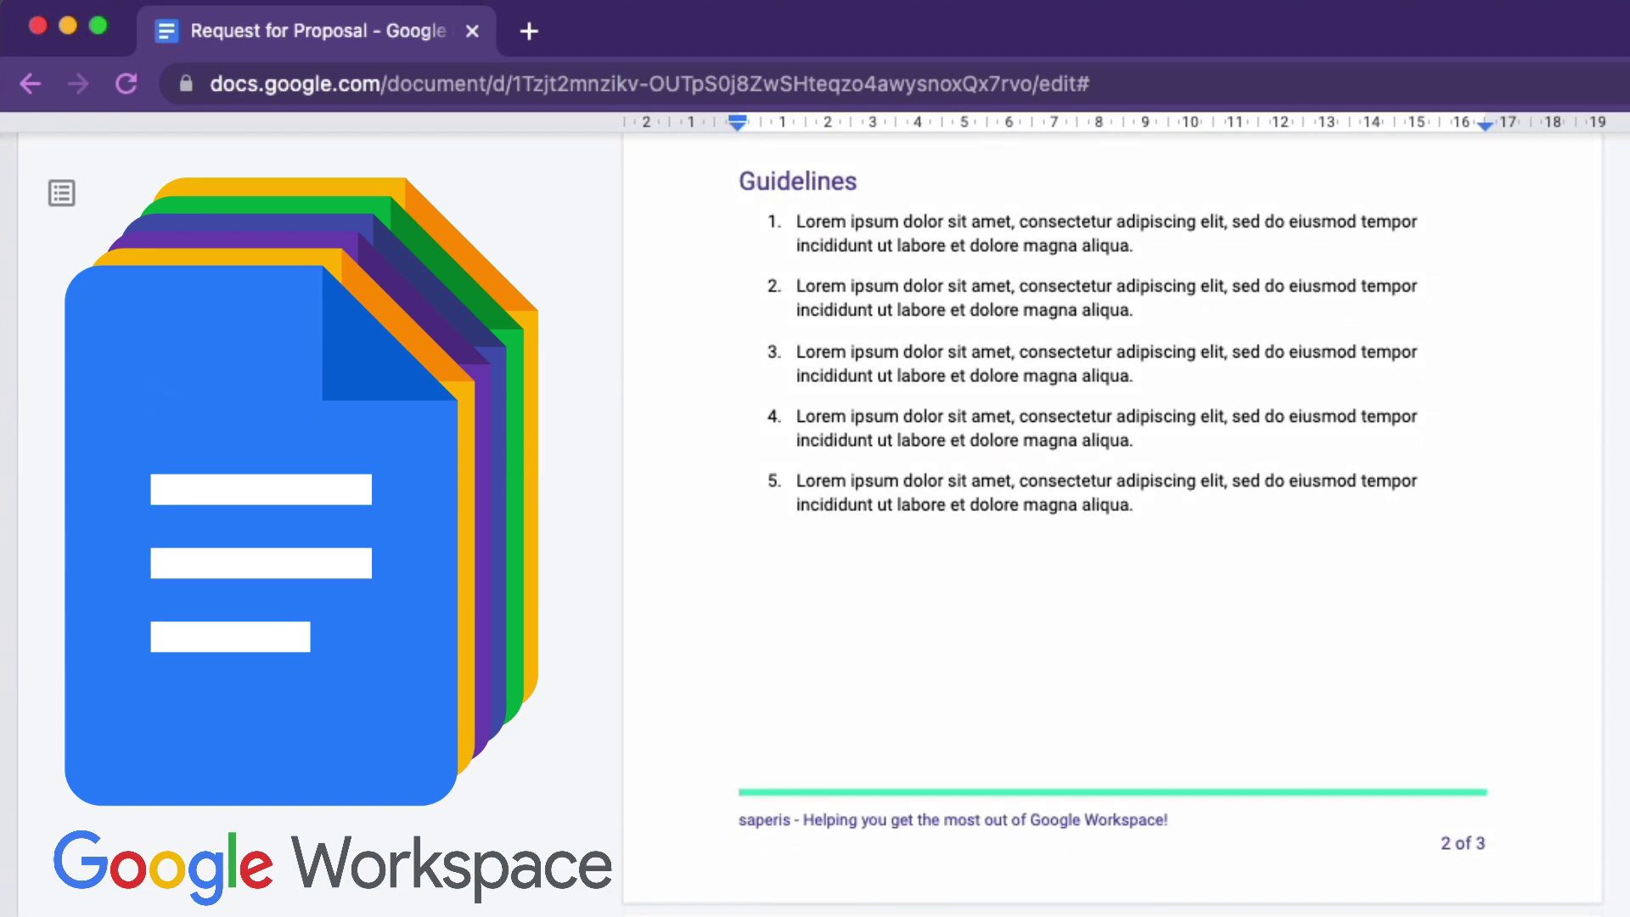
scroll(1112, 526, "down", 10)
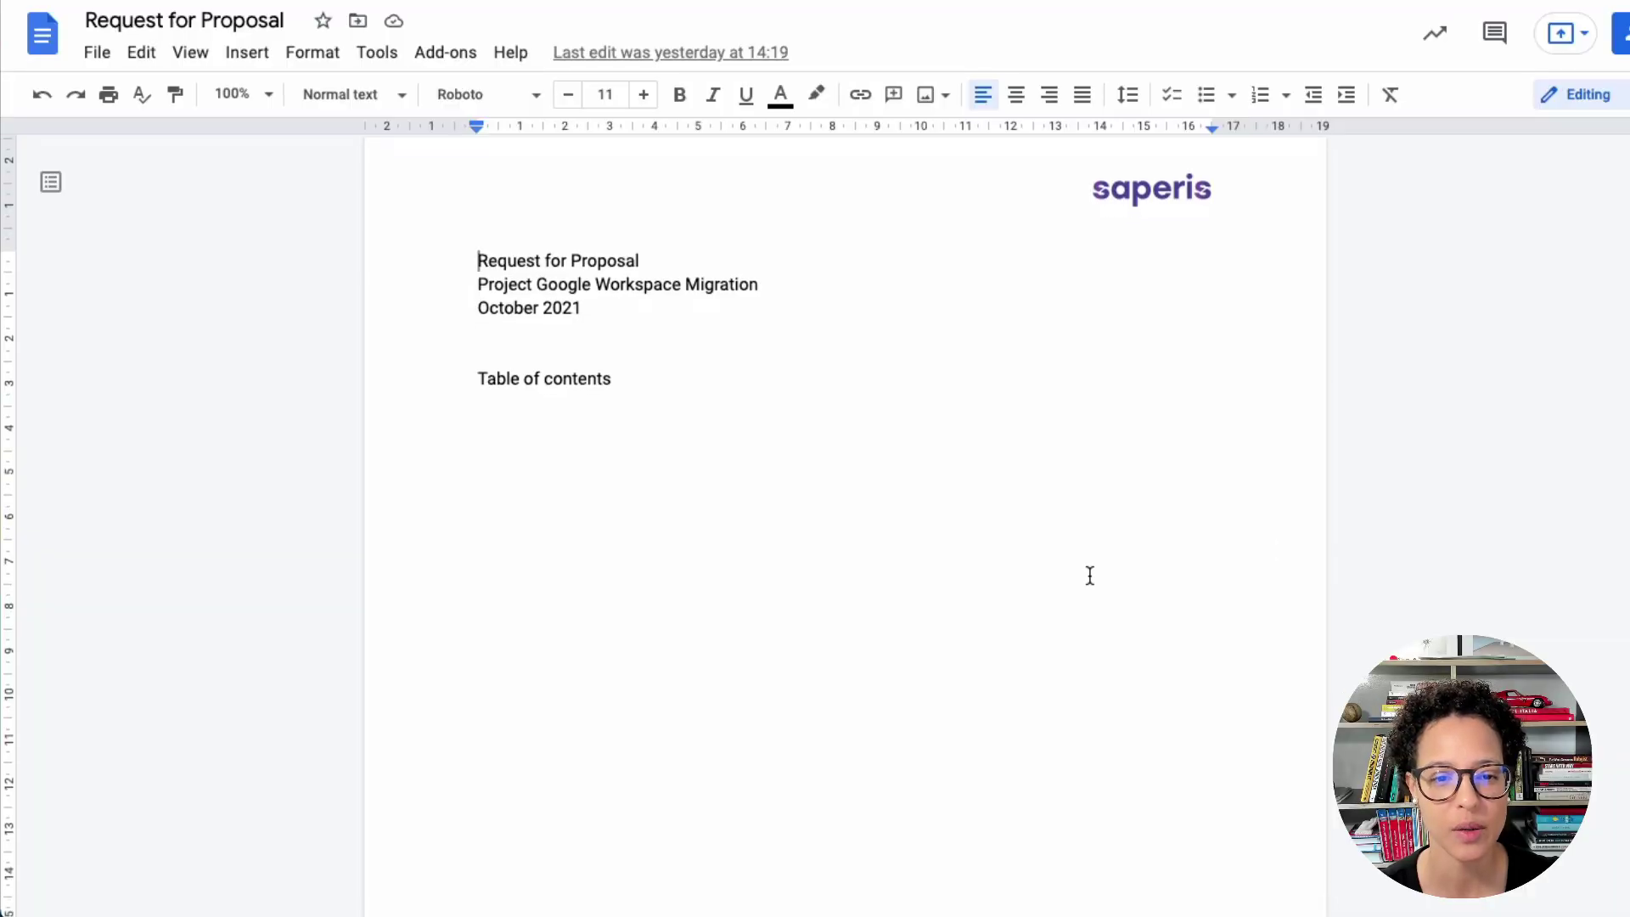
scroll(1090, 575, "down", 20)
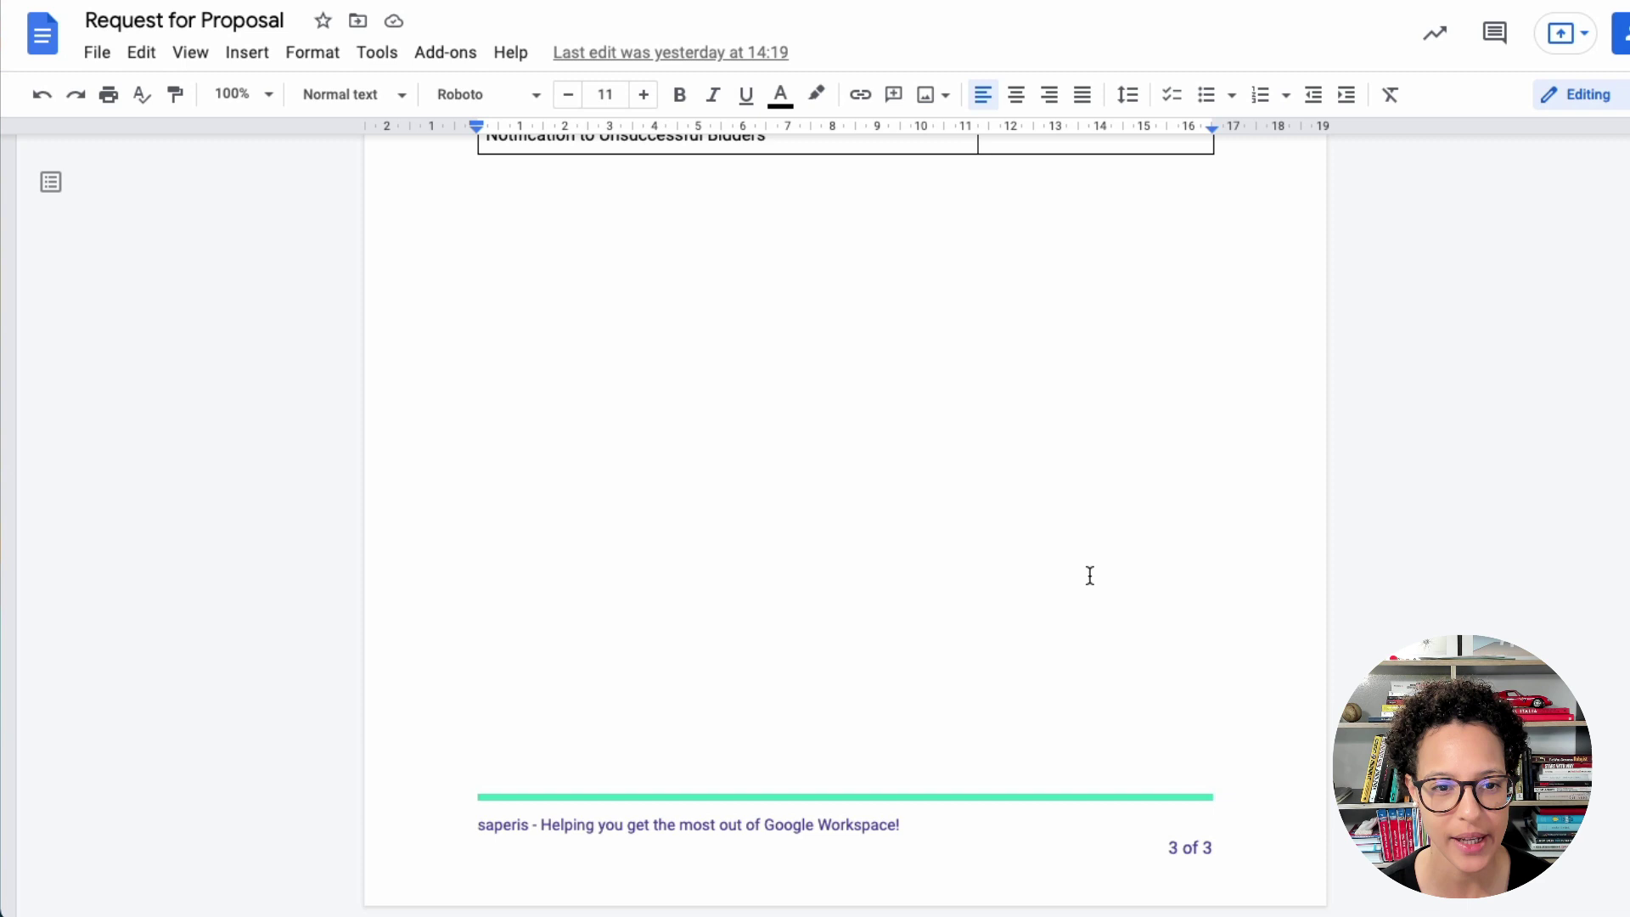
- Apply the Title paragraph style to the 'Request for Proposal' line
scroll(1090, 576, "up", 20)
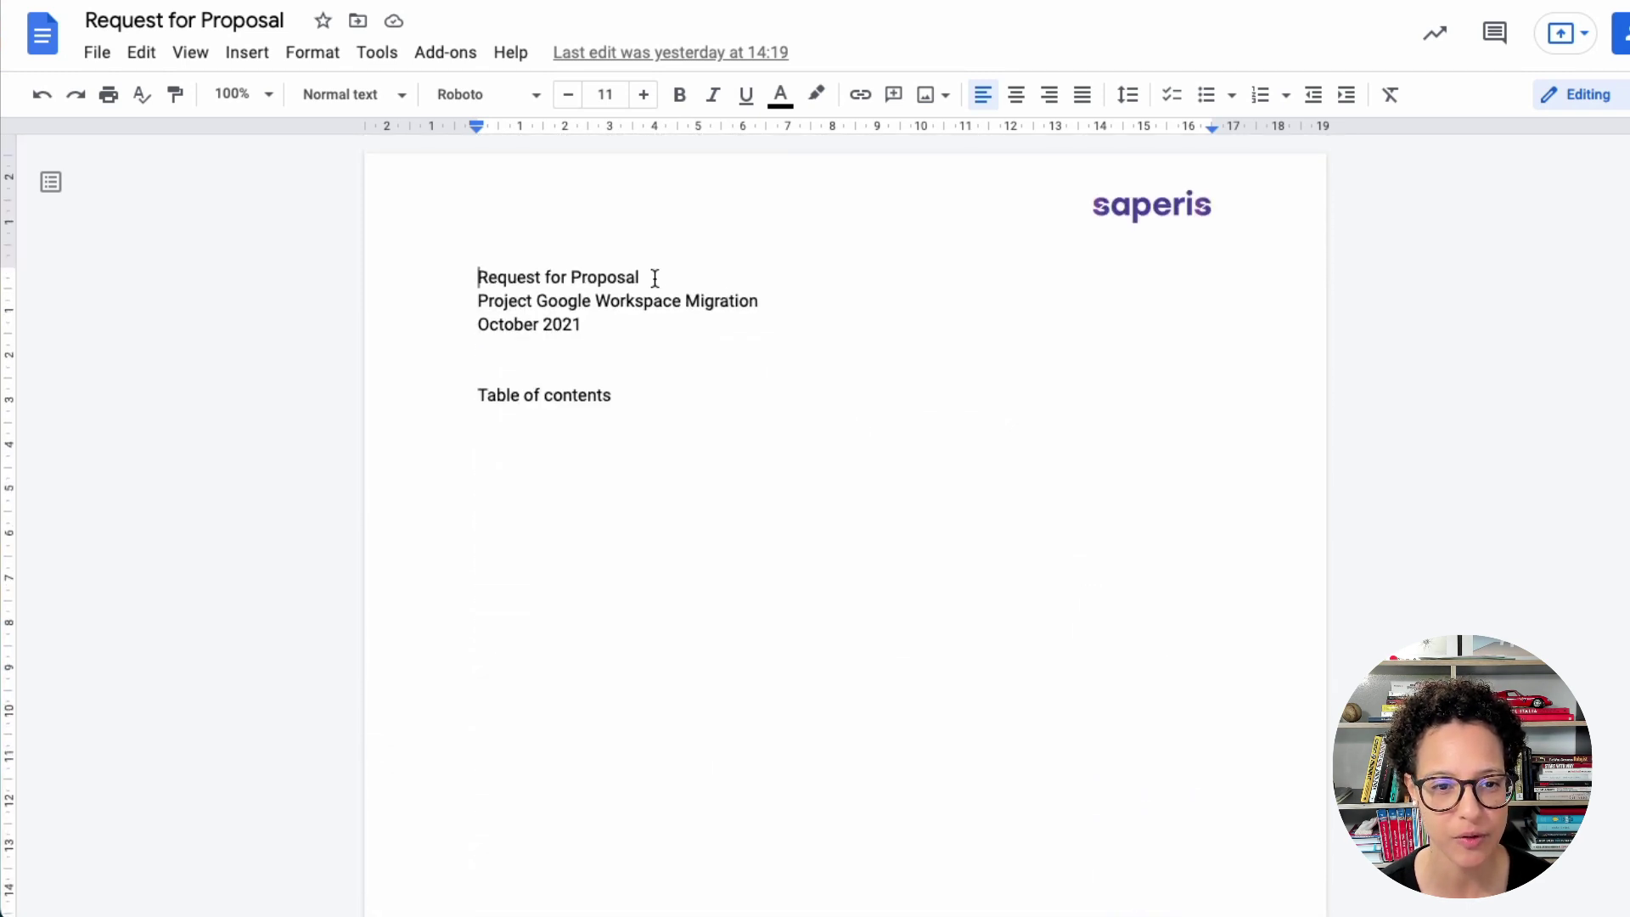
left_click(497, 276, "shift")
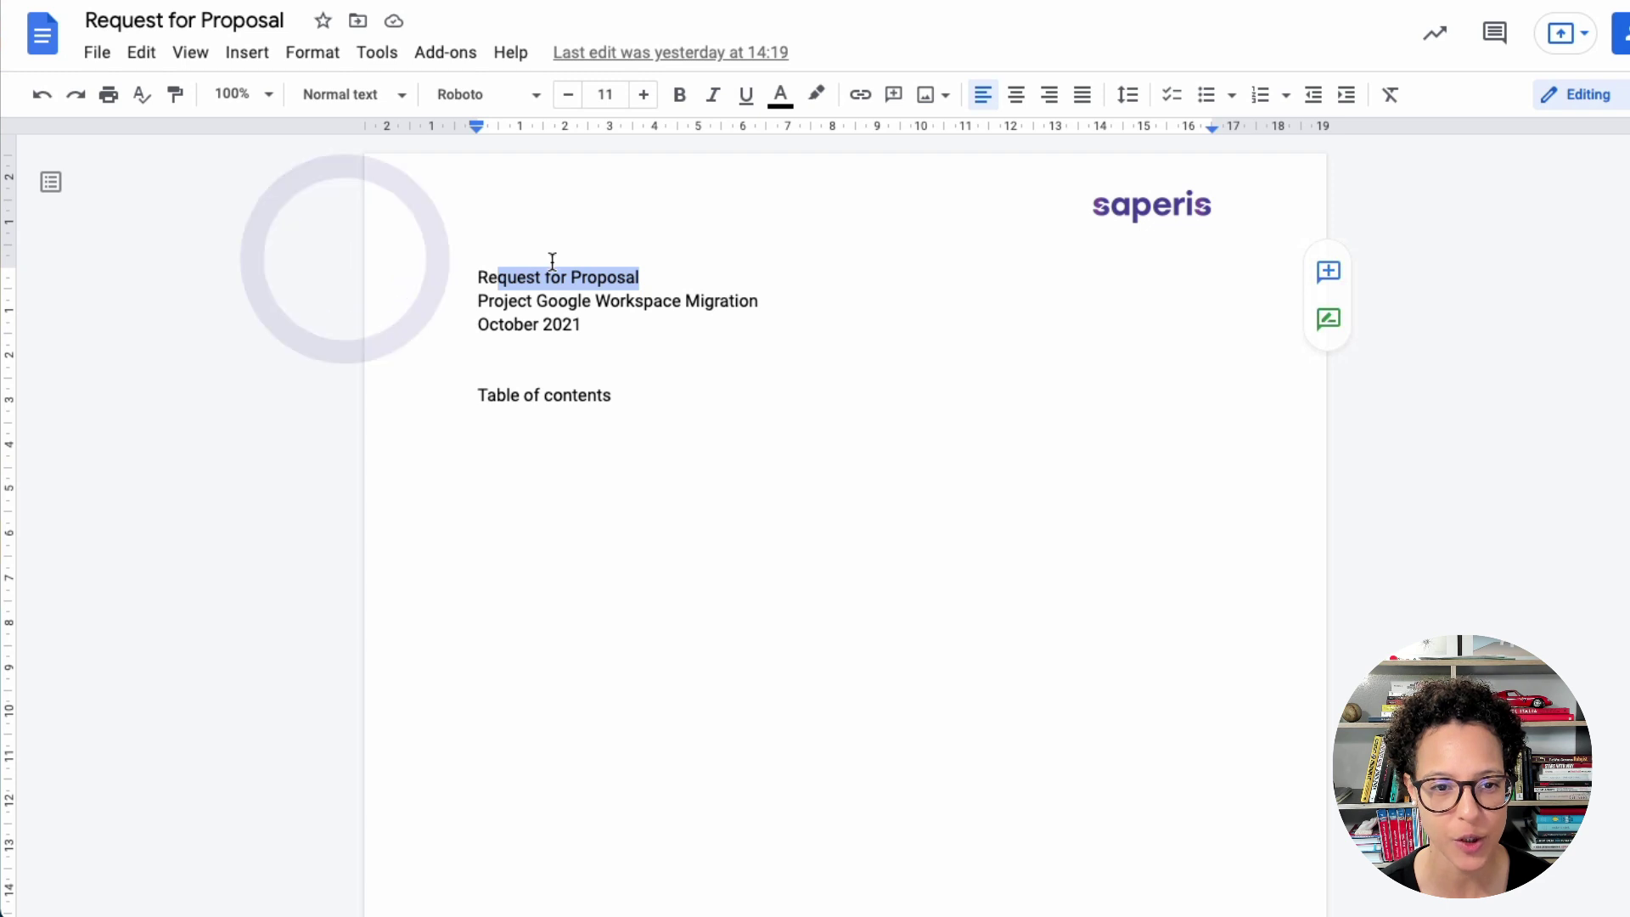
left_click(632, 272)
left_click(468, 275, "shift")
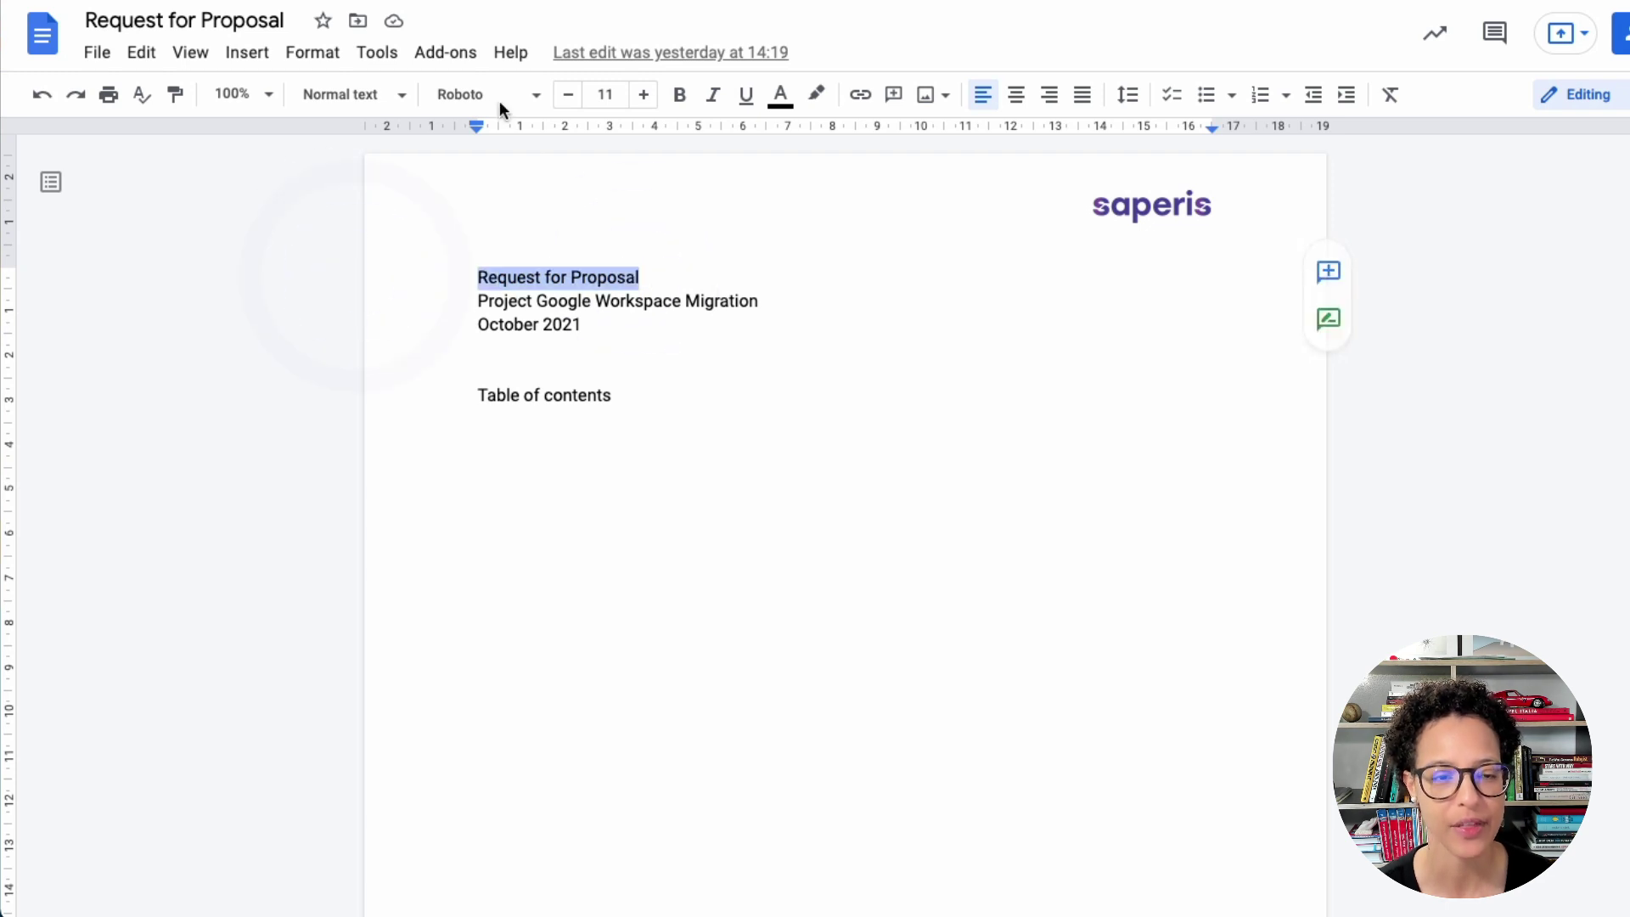
left_click(411, 101)
left_click(420, 243)
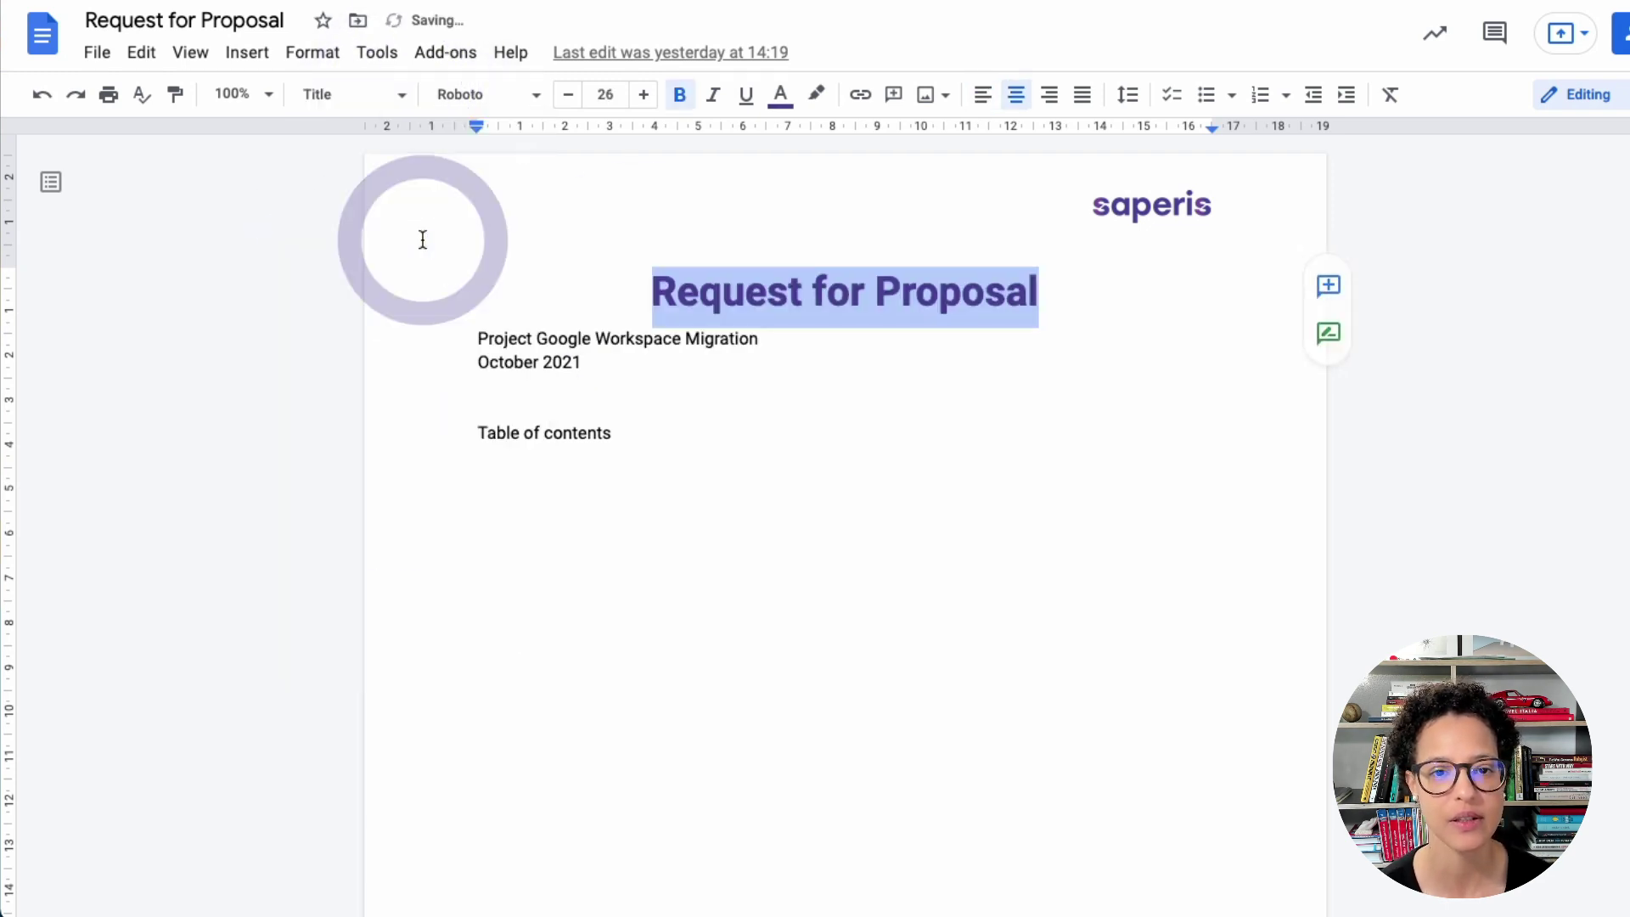
- Apply the Subtitle style to the project line
left_click(779, 339)
left_click(373, 333, "shift")
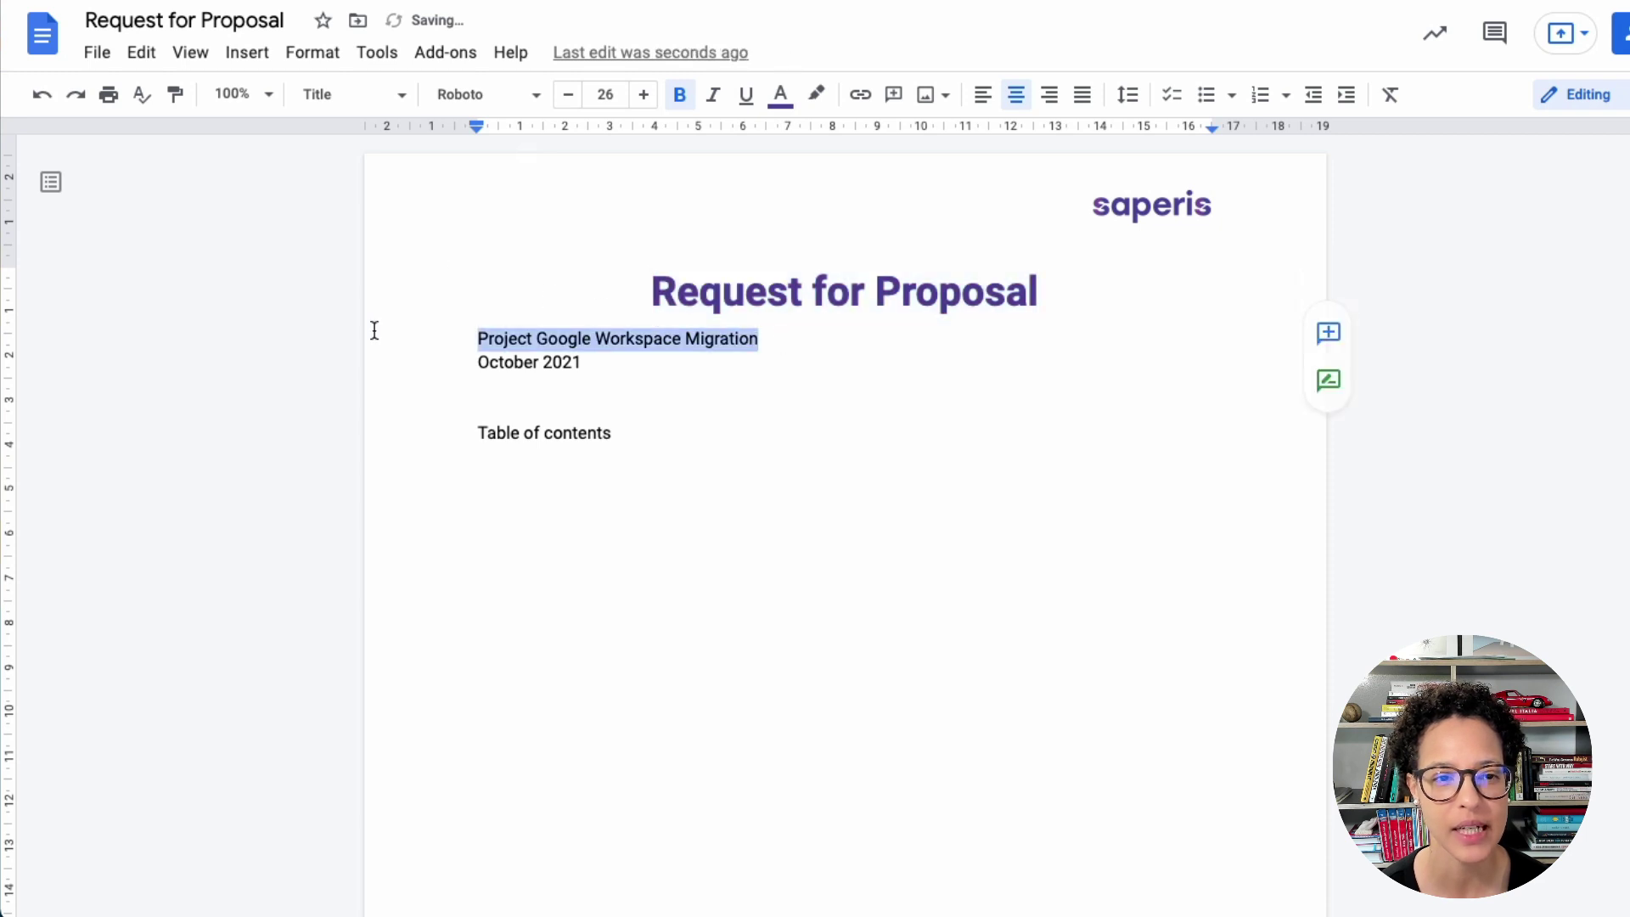
left_click(386, 102)
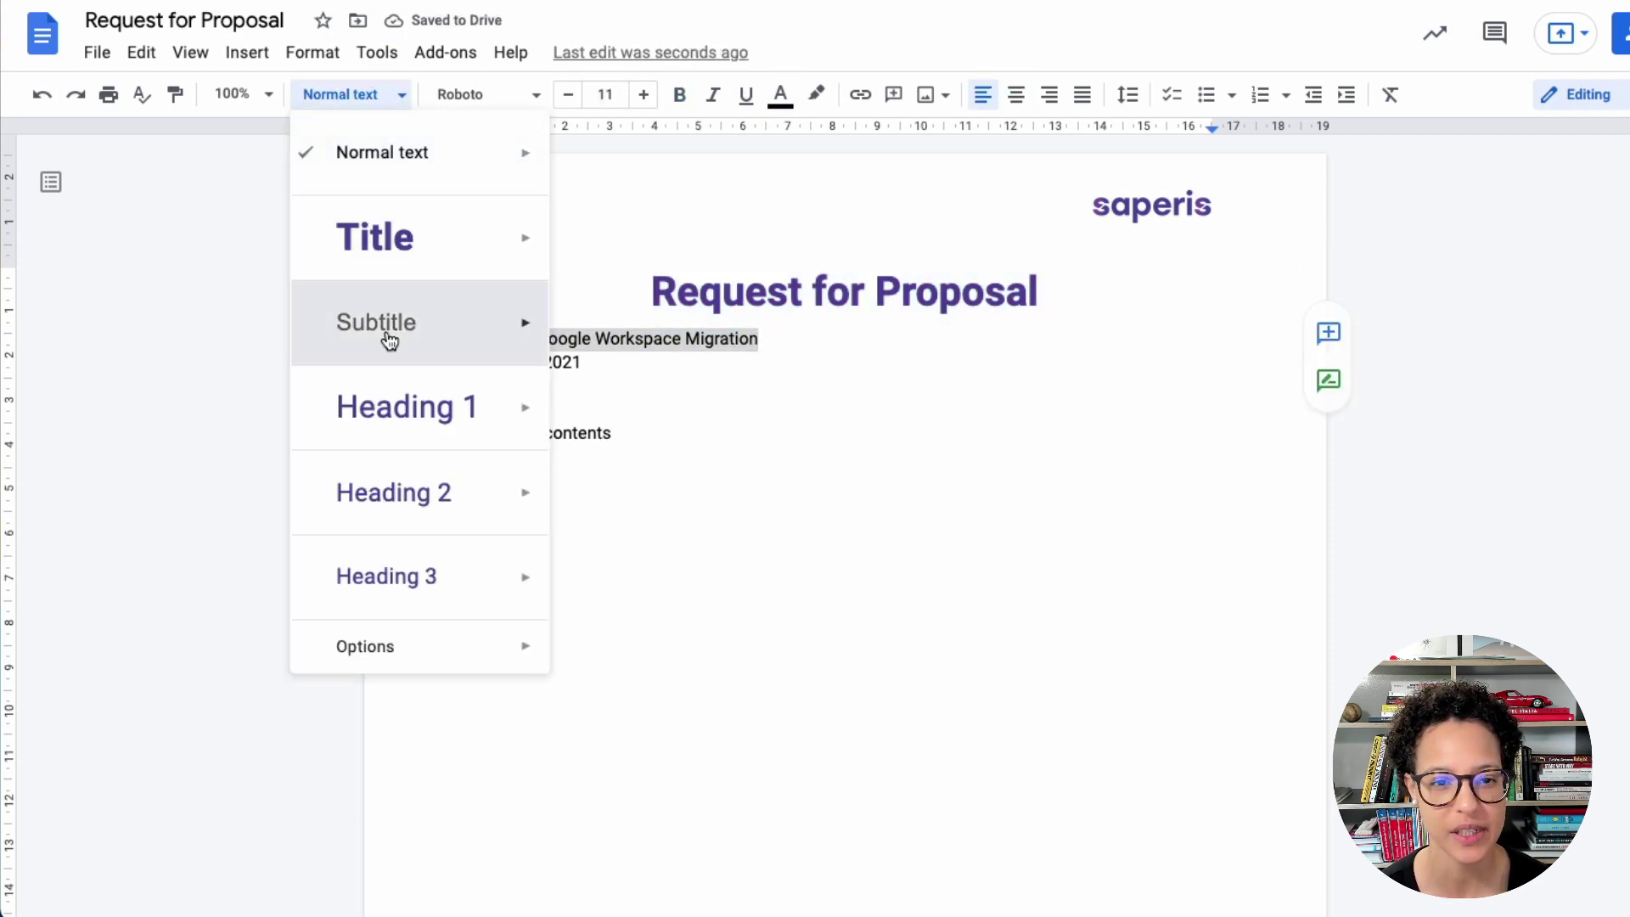
left_click(389, 331)
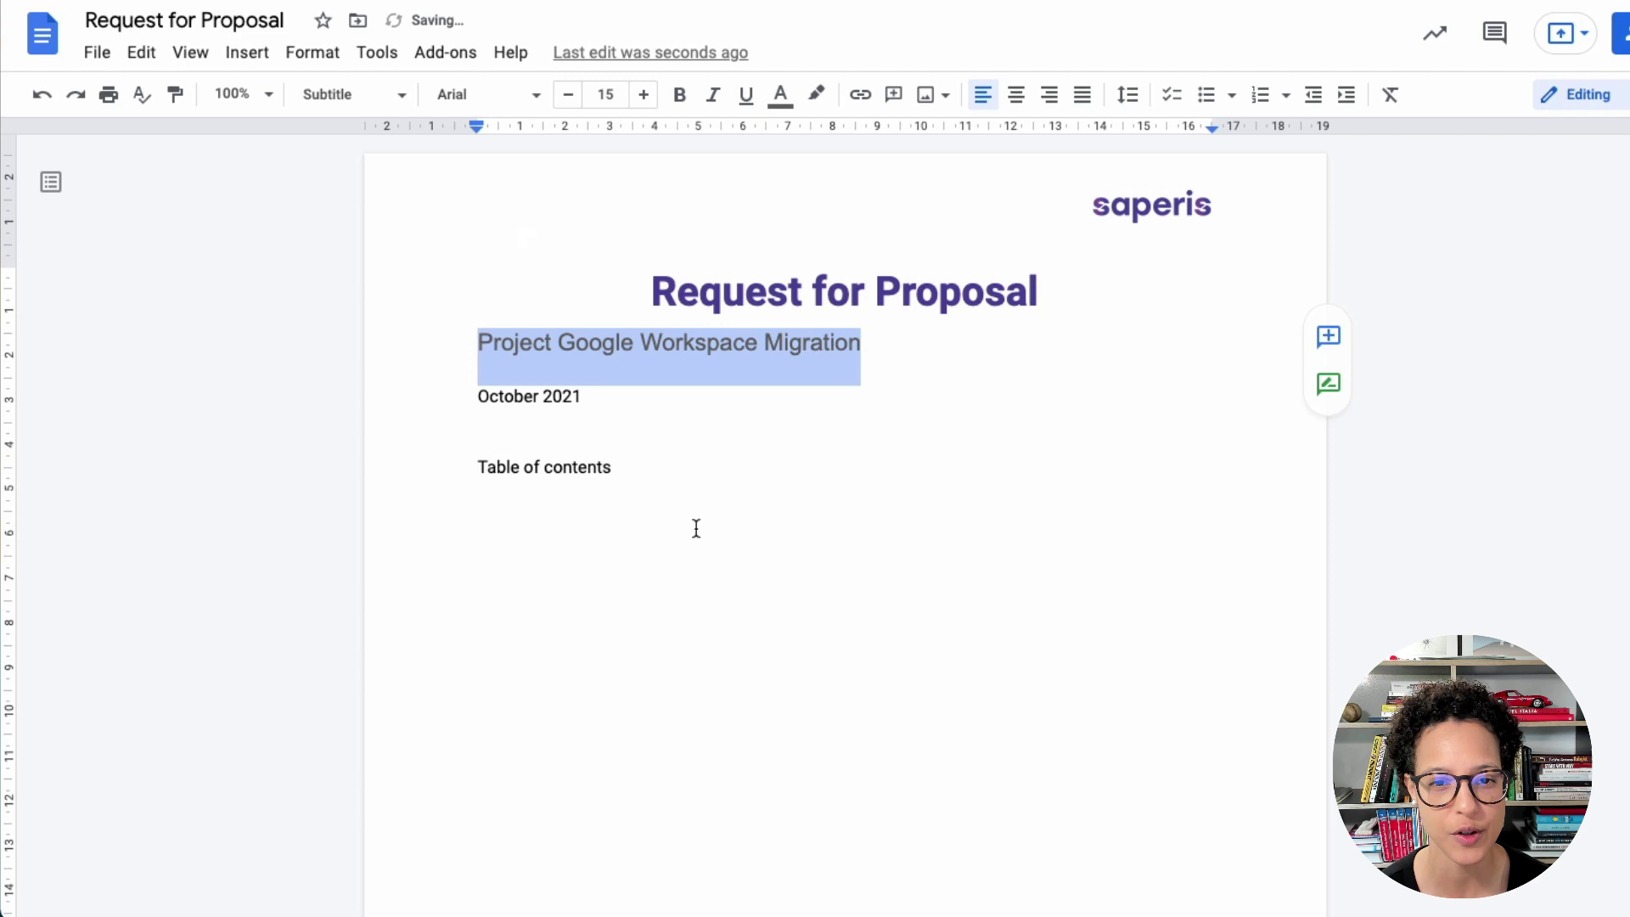
- Set the 'Request for Proposal' title to 40 pt
left_click_drag(1045, 291, 586, 287)
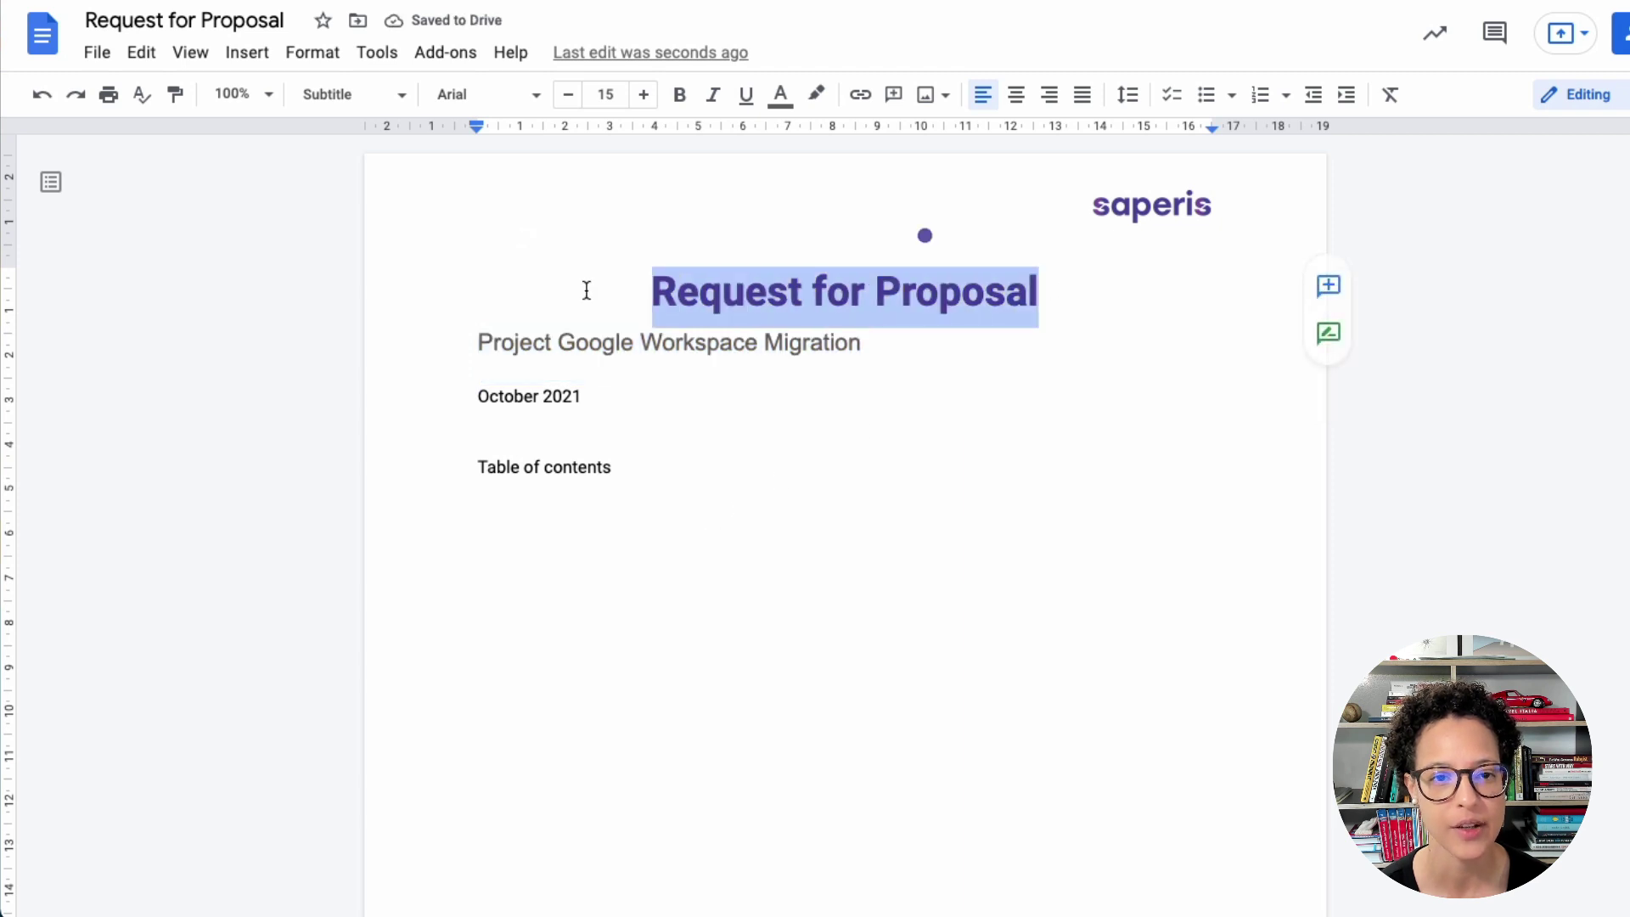
left_click(619, 88)
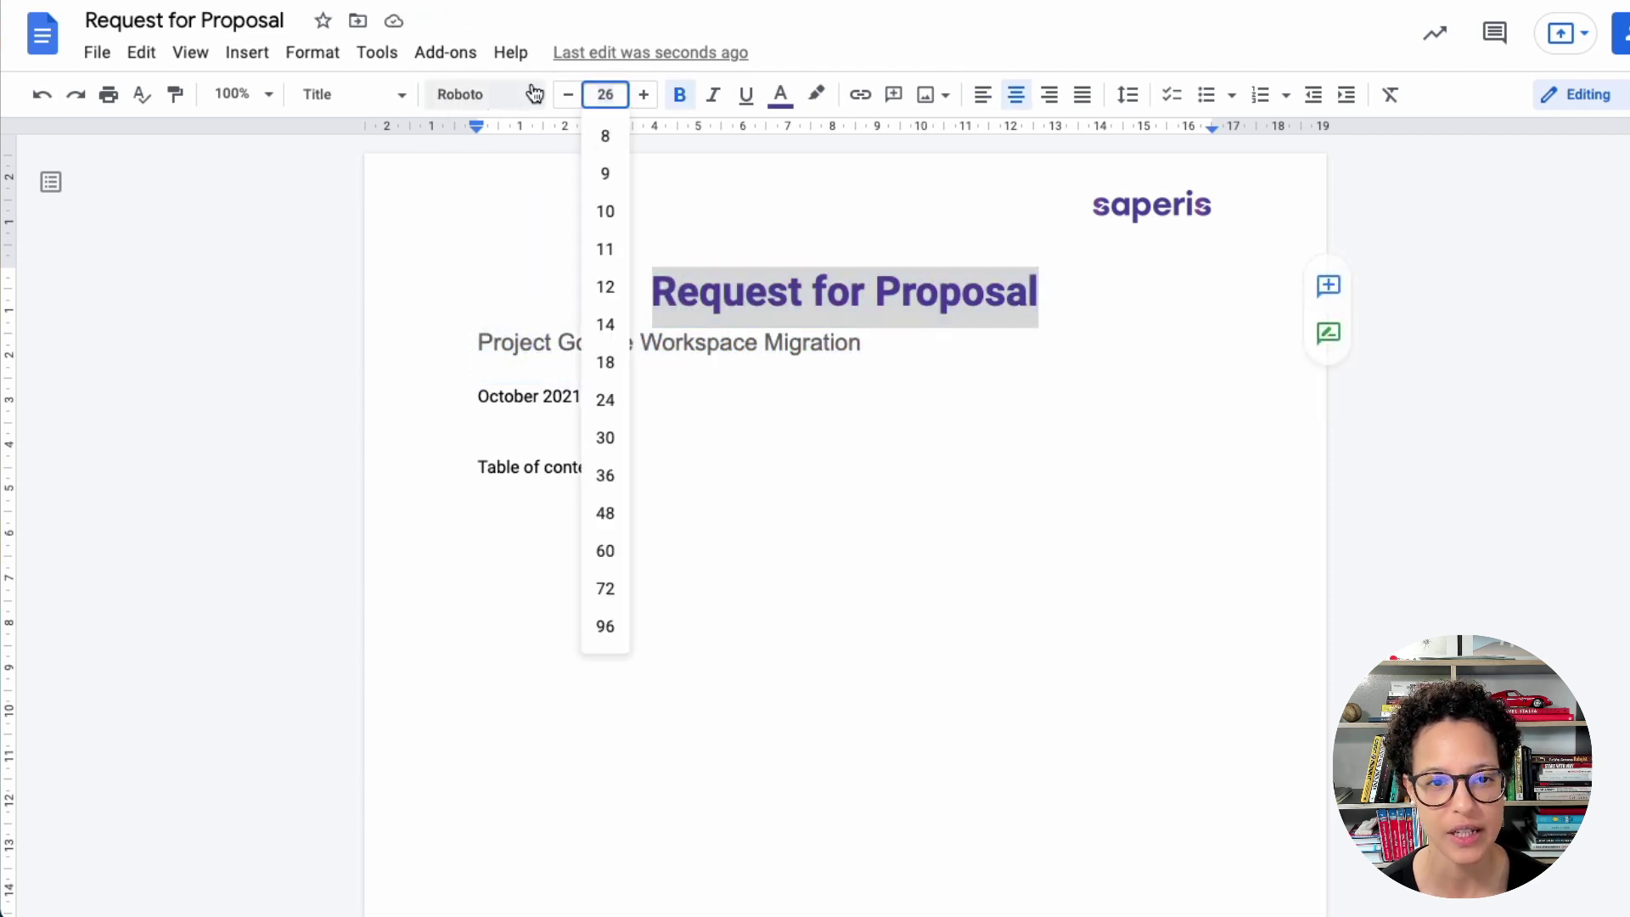
key("Return")
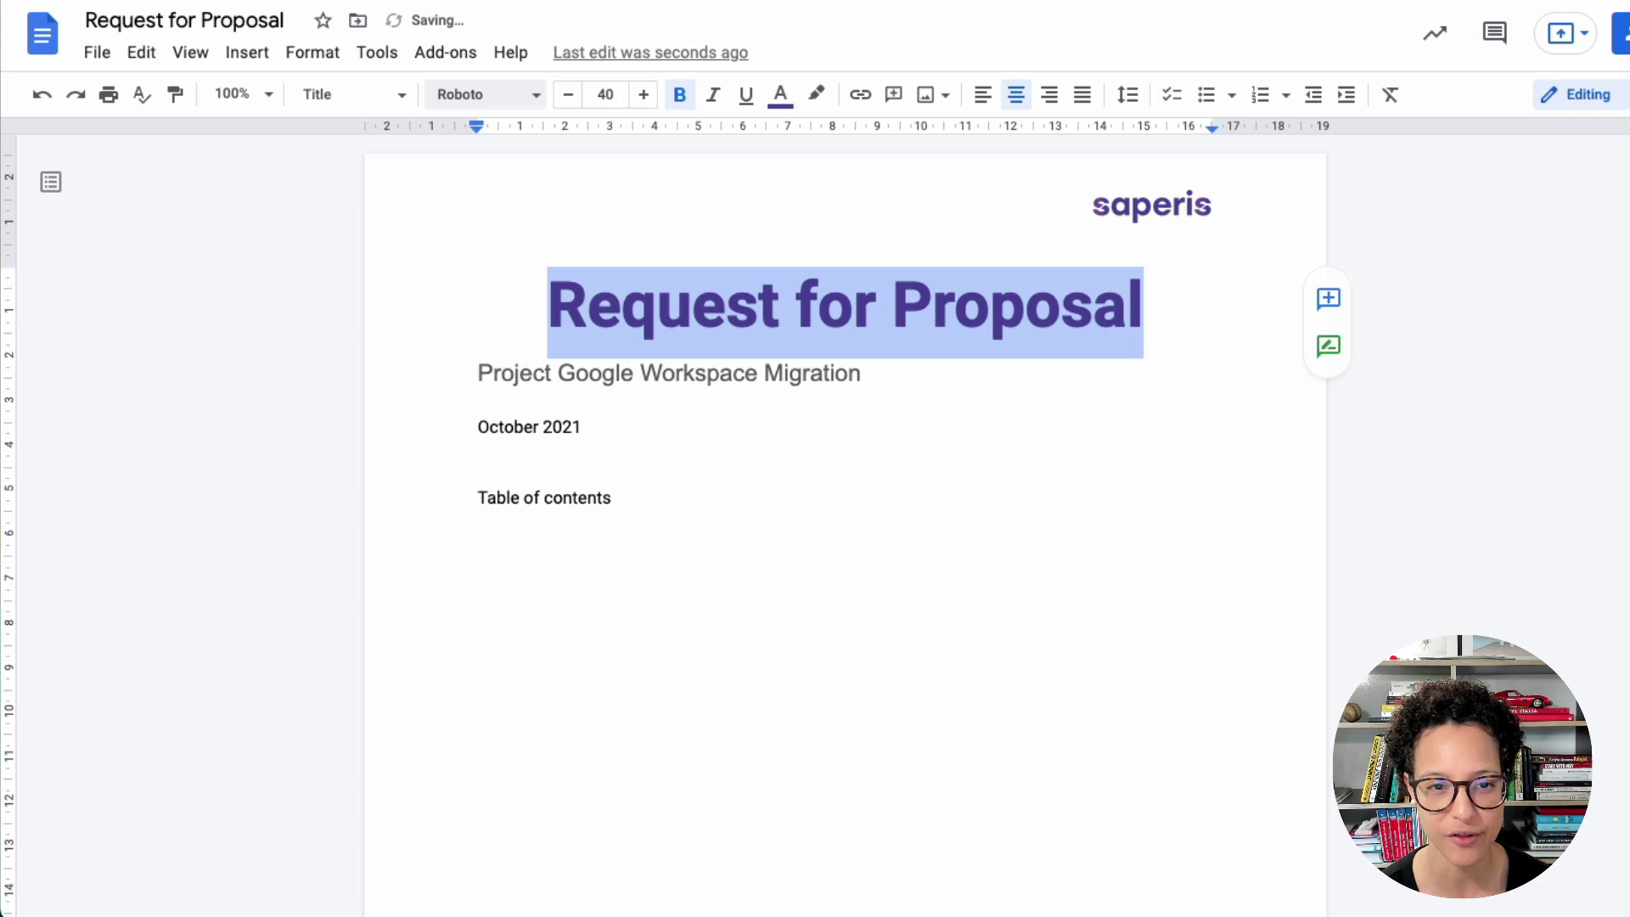
- Centre the subtitle and add an empty line above it
left_click(899, 372)
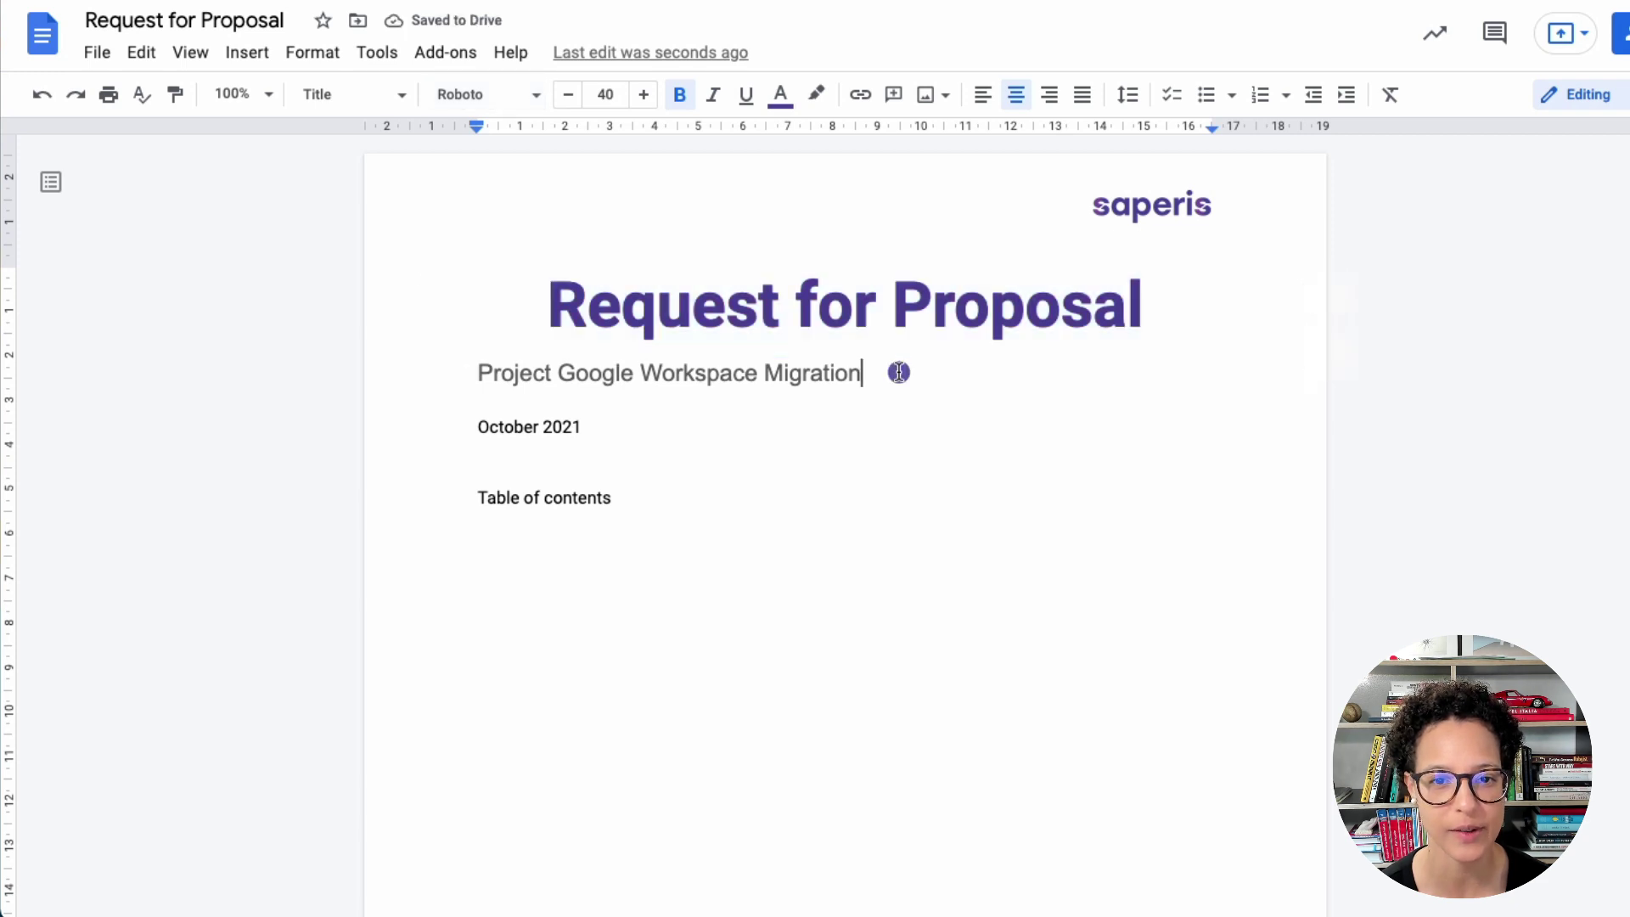
left_click(1020, 95)
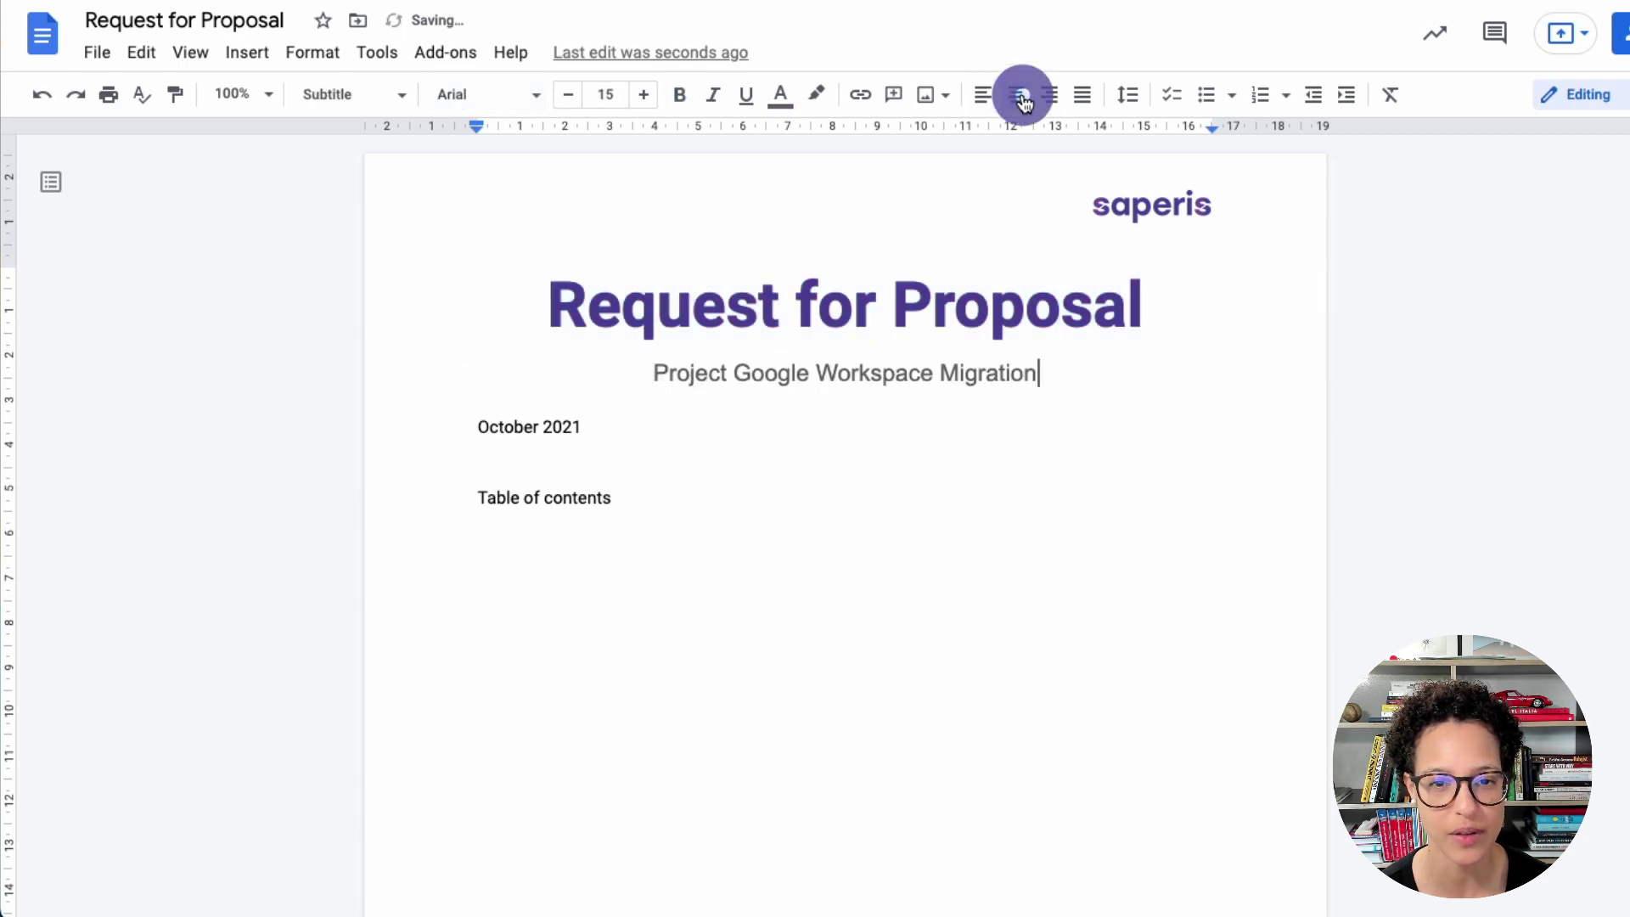
left_click(655, 371)
key("Return")
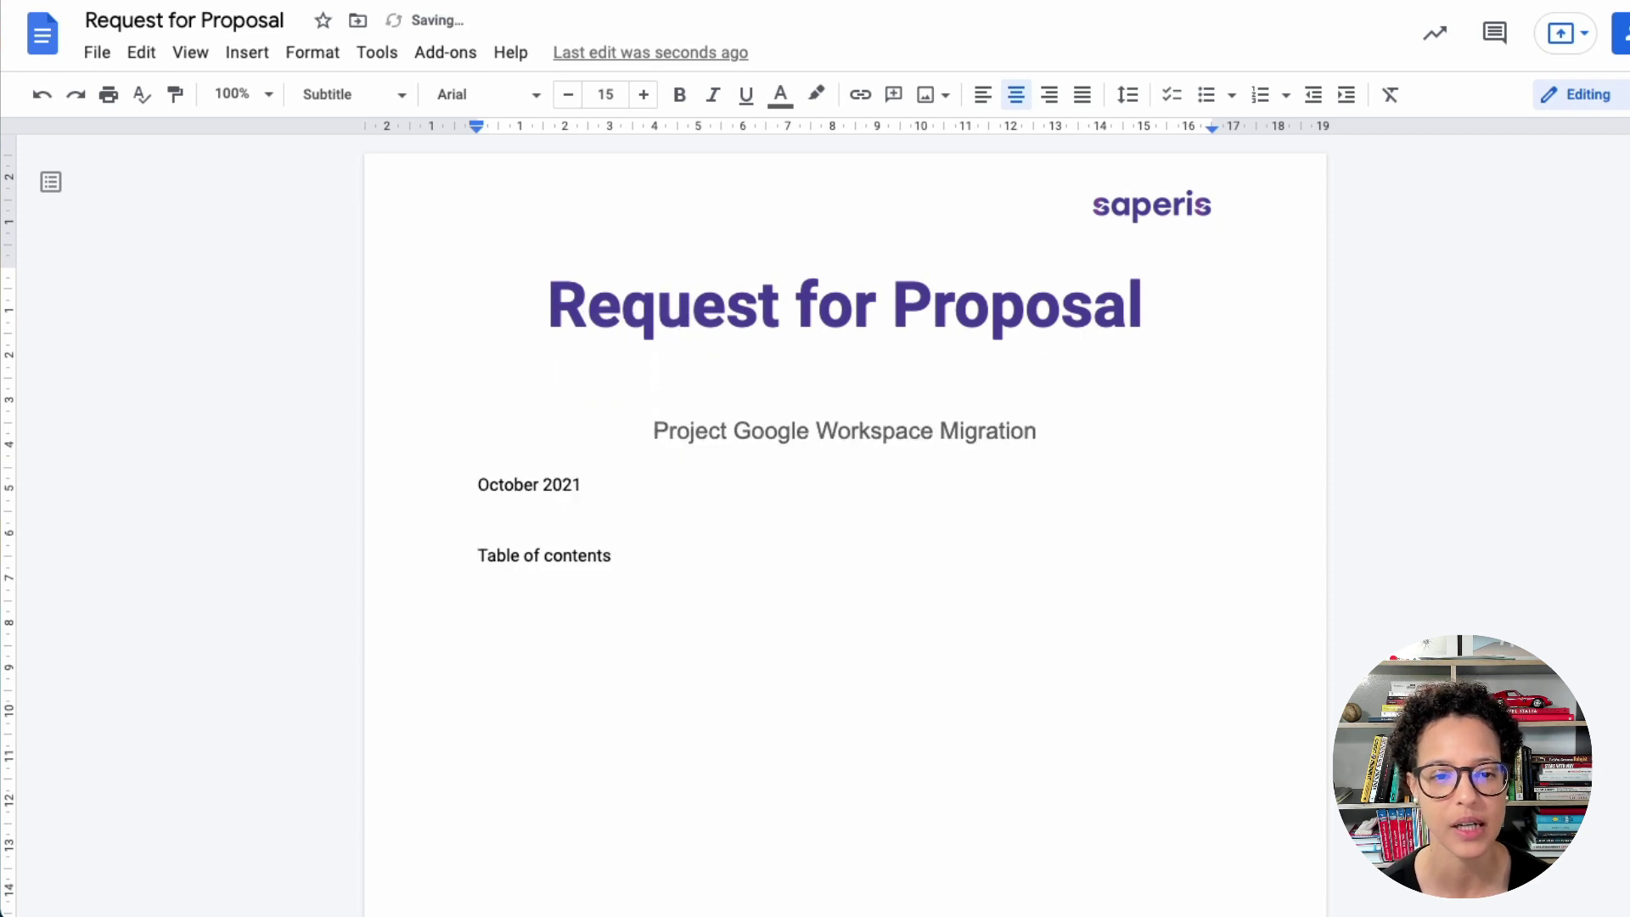
- Italicise the 'October 2021' date line
triple_click(393, 482)
key("ctrl+alt+0")
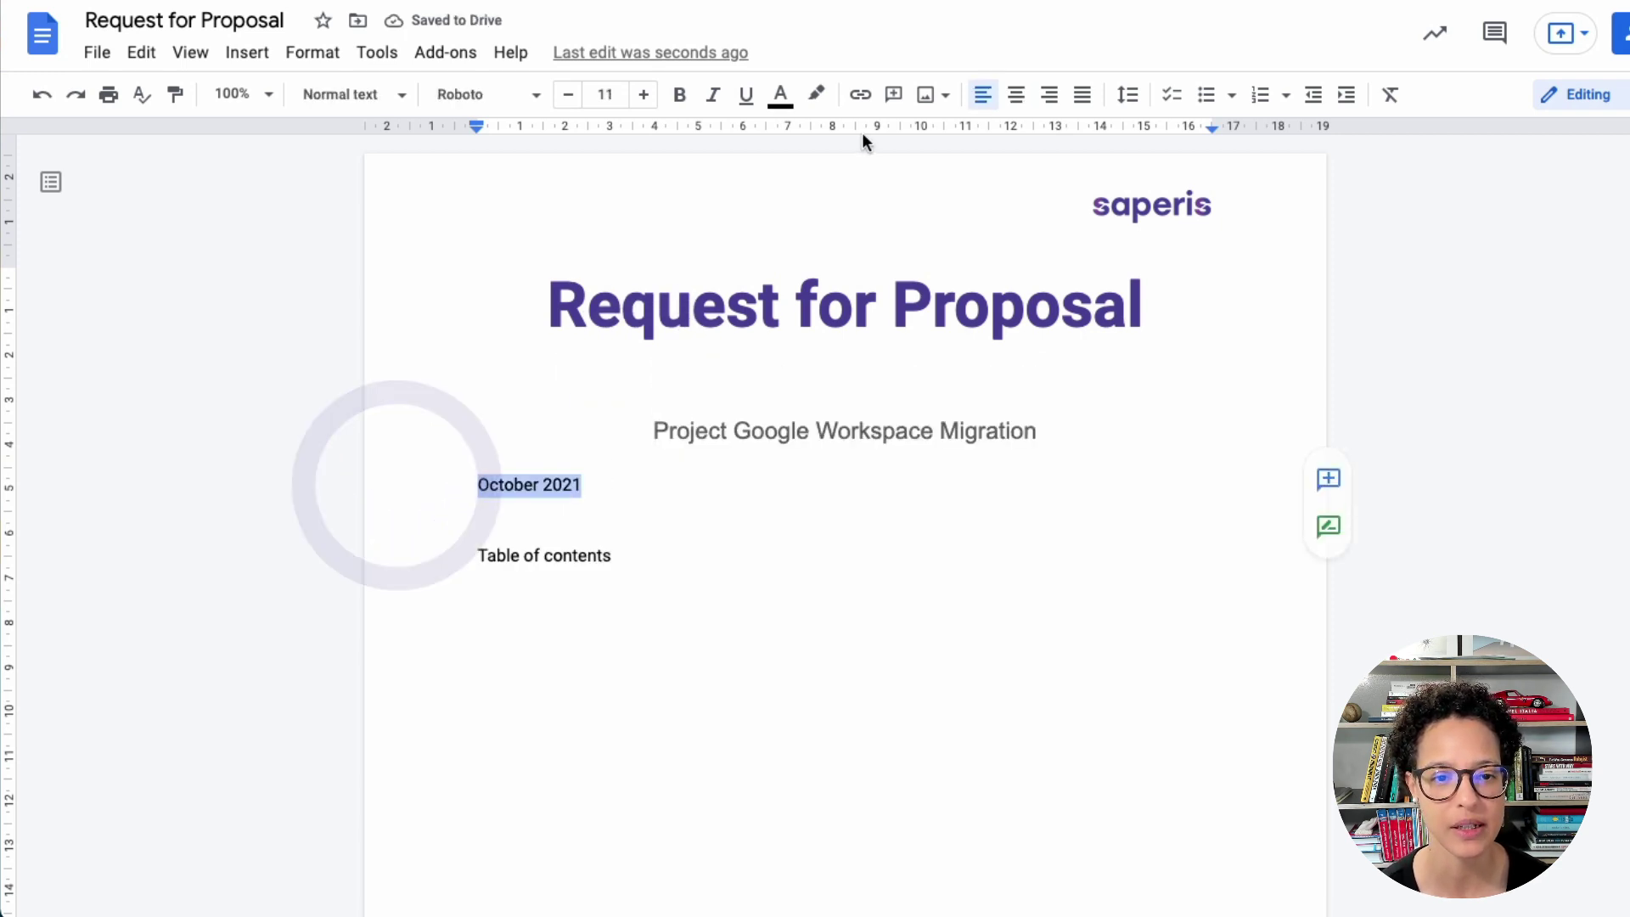
left_click(715, 88)
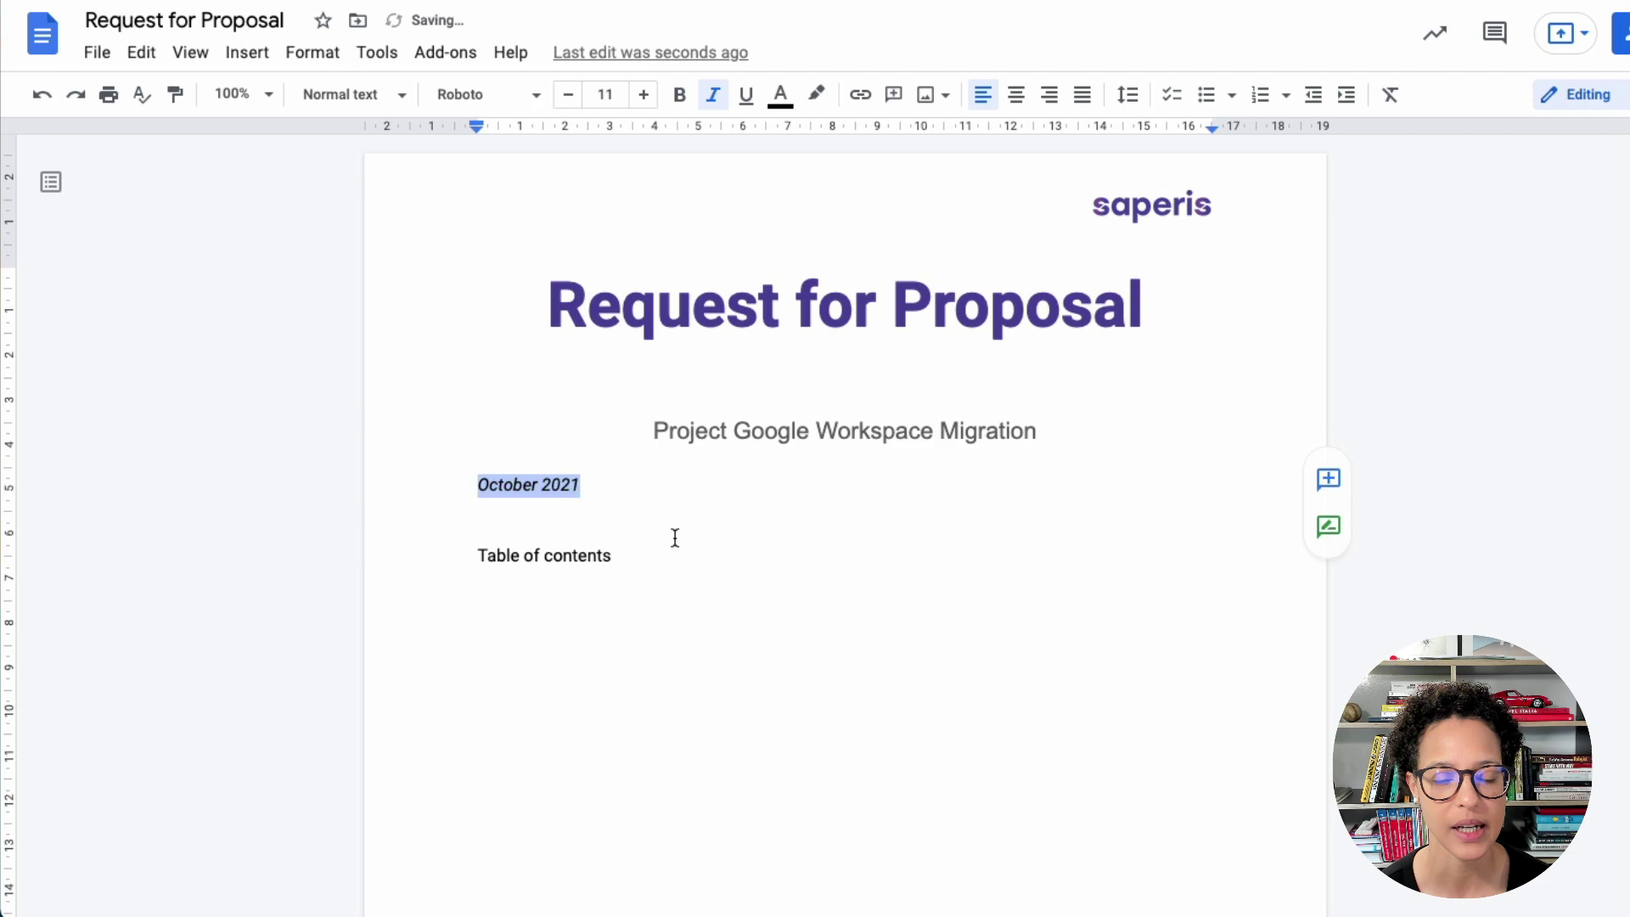
- Style 'Introduction and Background' and 'Submission Guidelines & Requirements' as Heading 1
scroll(675, 538, "down", 15)
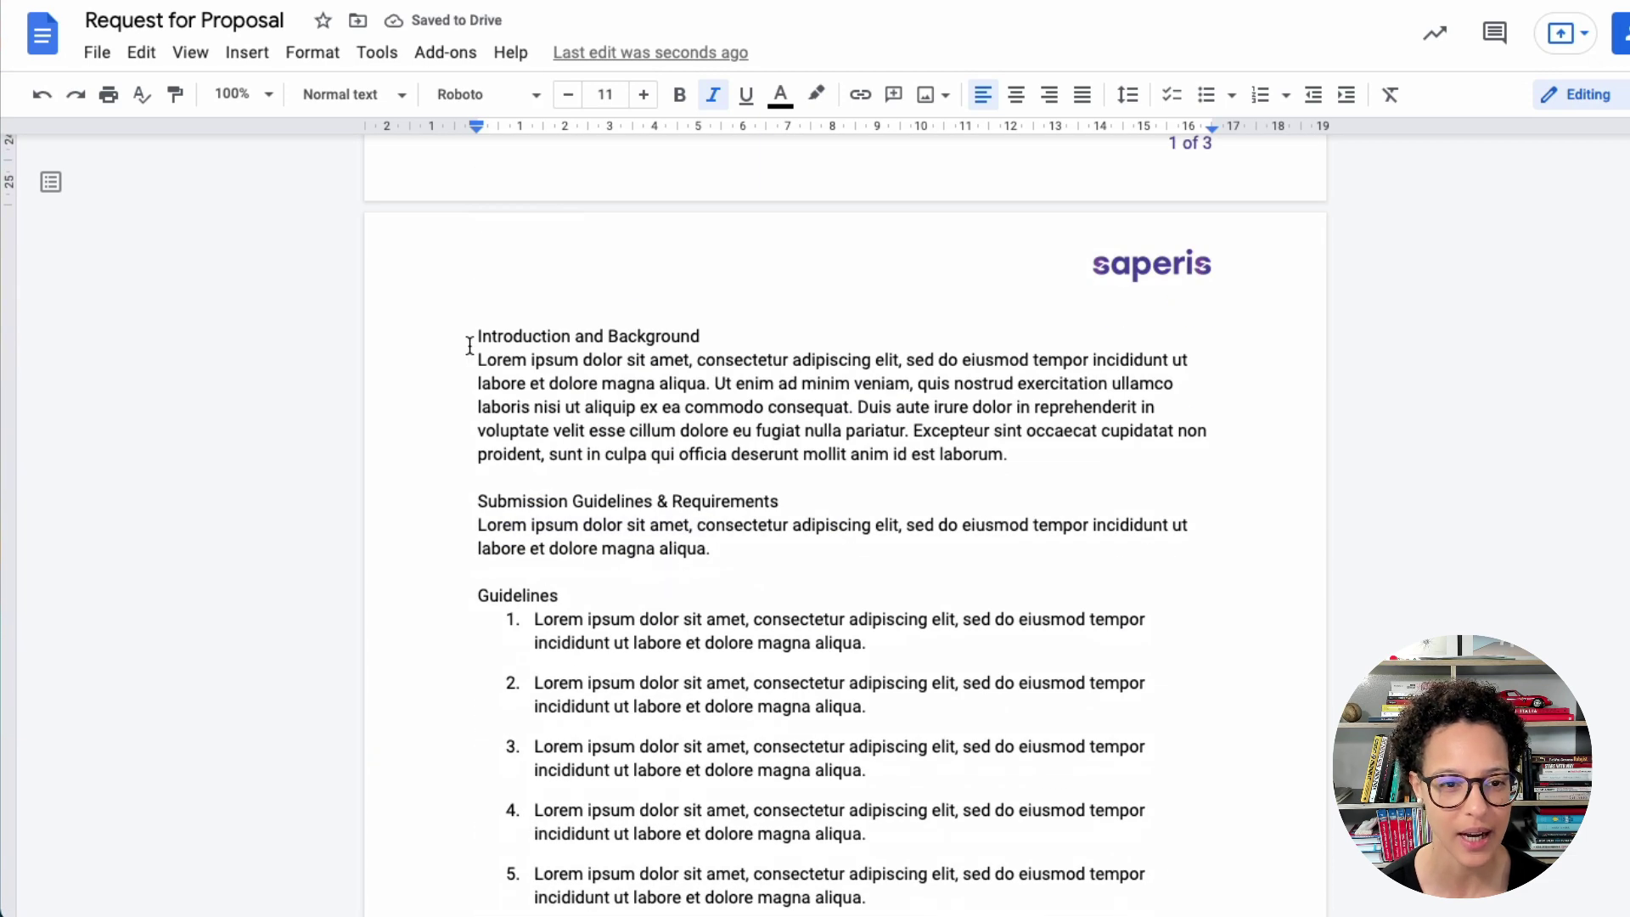
left_click(462, 337)
left_click(339, 91)
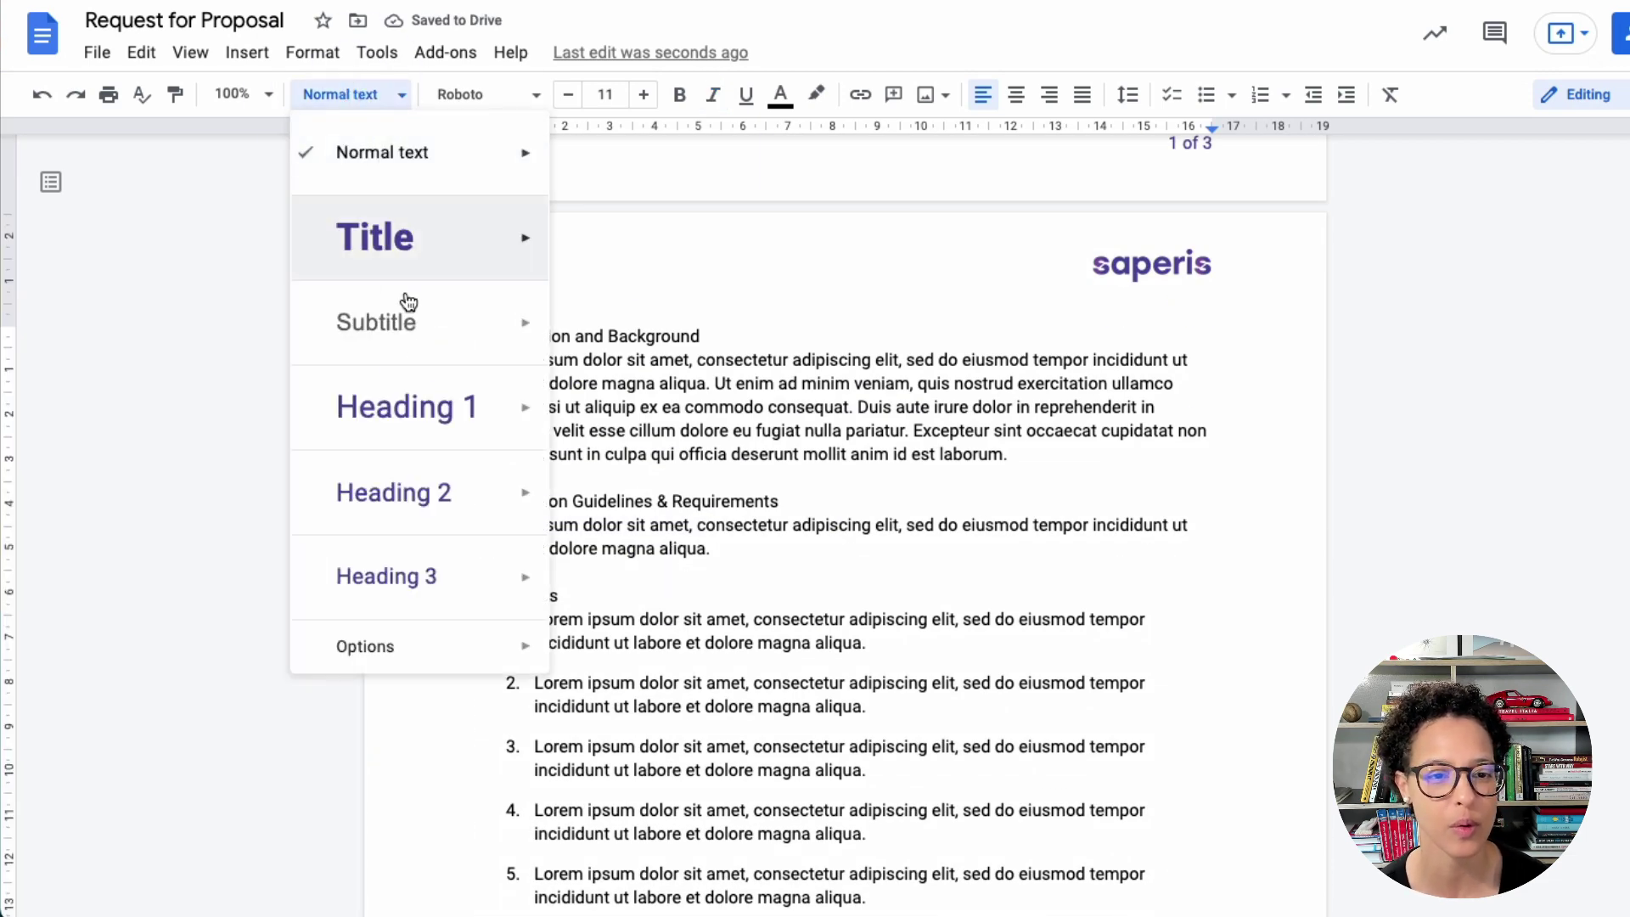
mouse_move(432, 418)
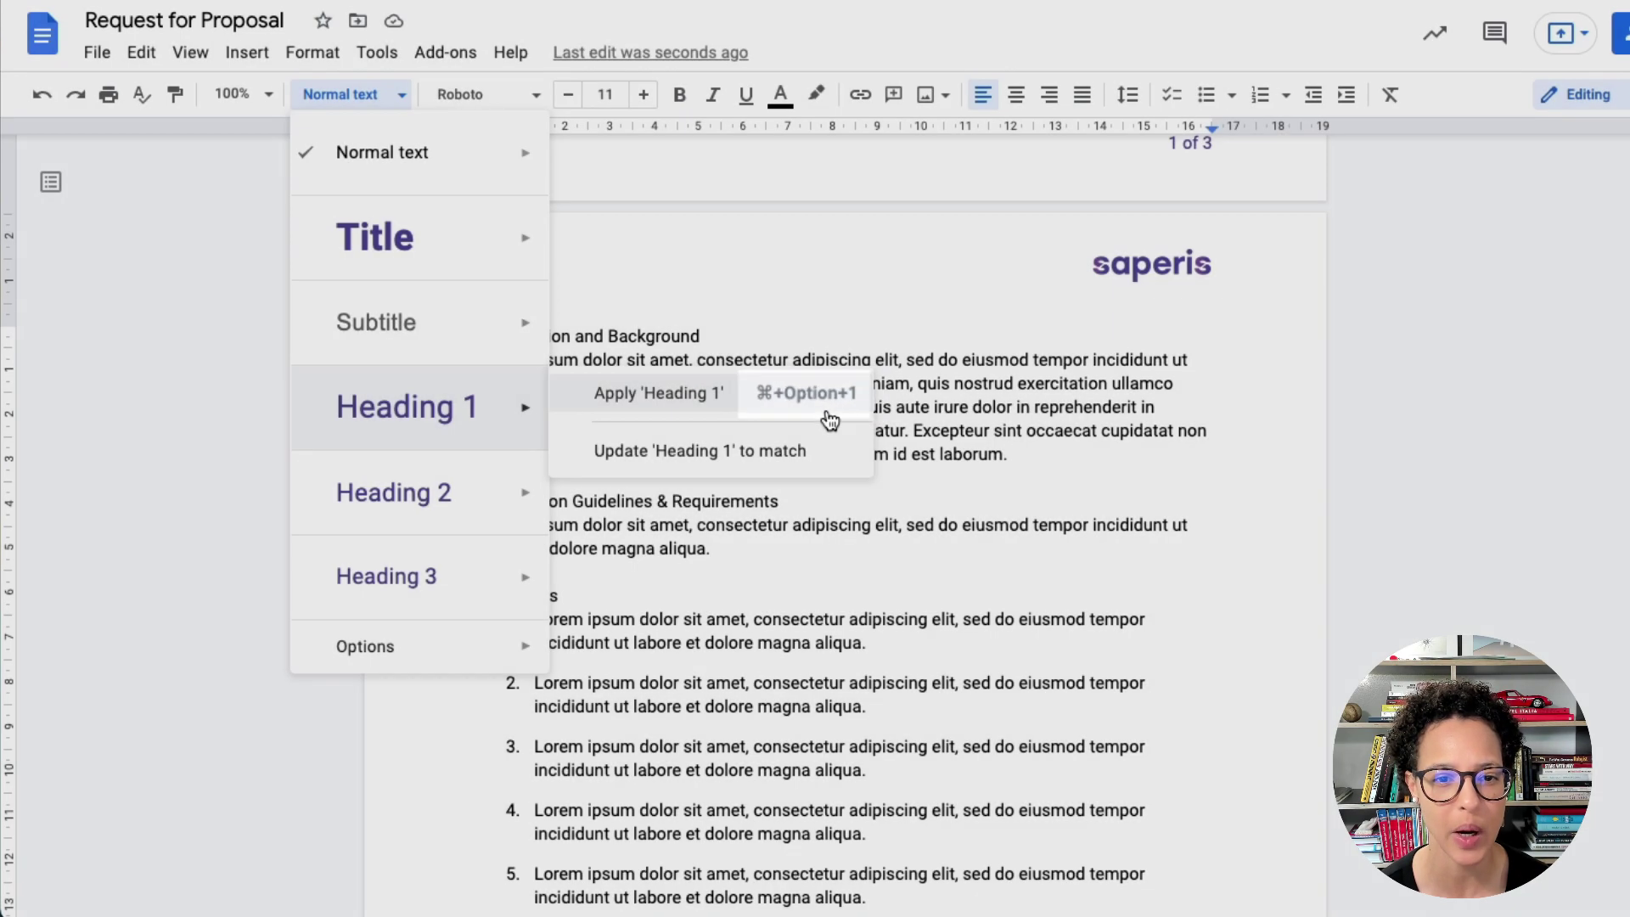
left_click(829, 399)
scroll(459, 424, "down", 3)
scroll(460, 424, "down", 1)
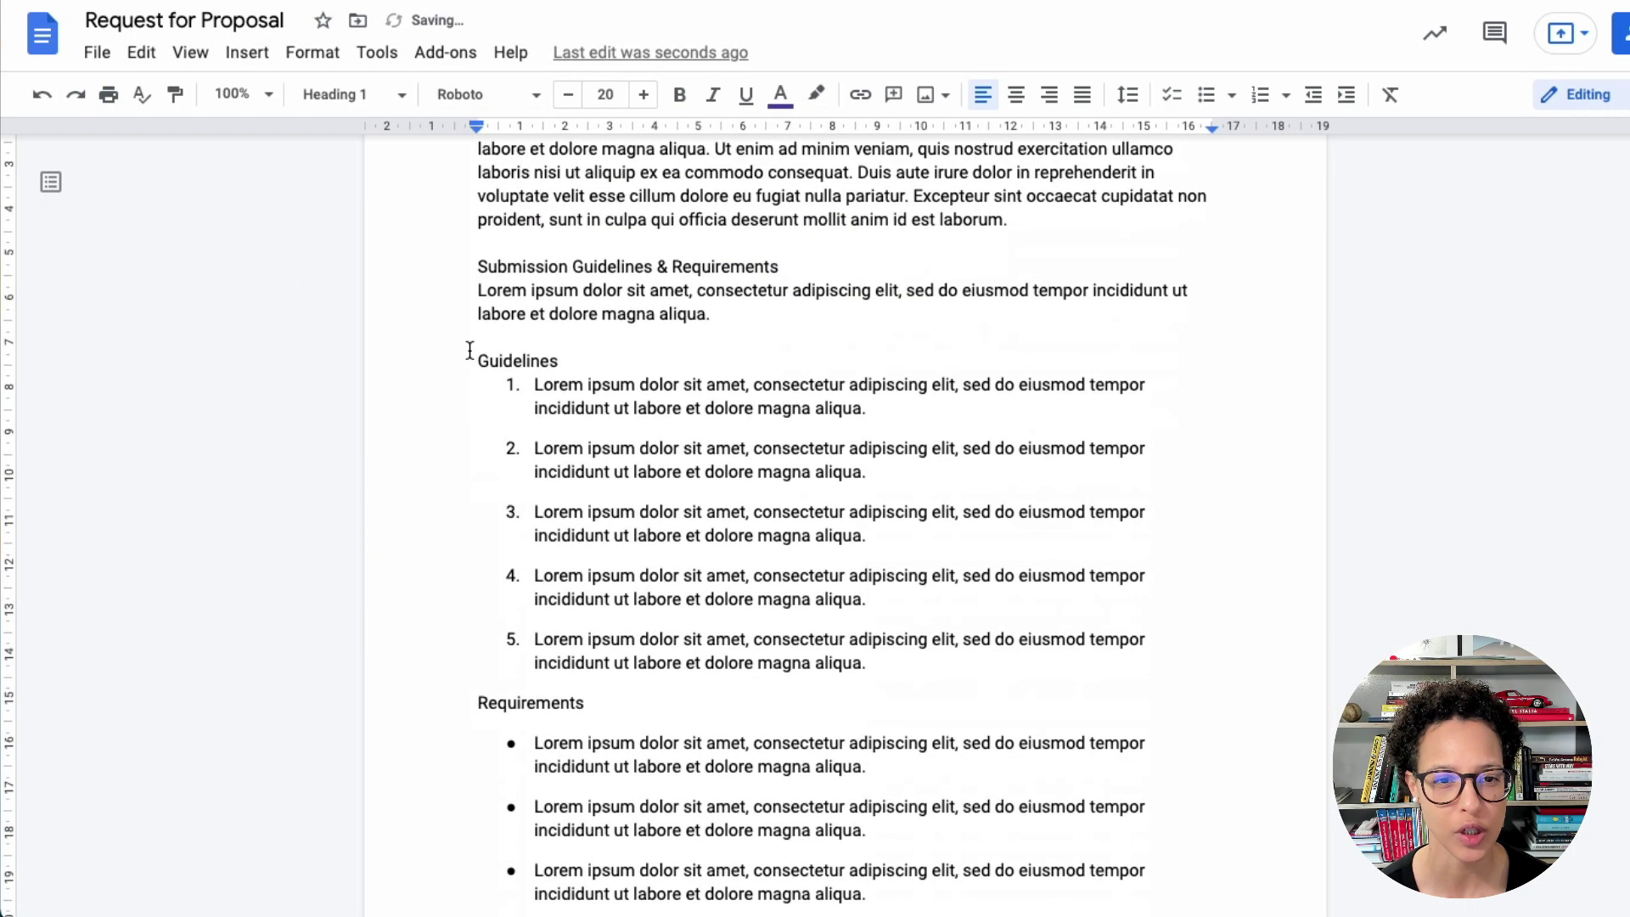
left_click(464, 266)
left_click(348, 94)
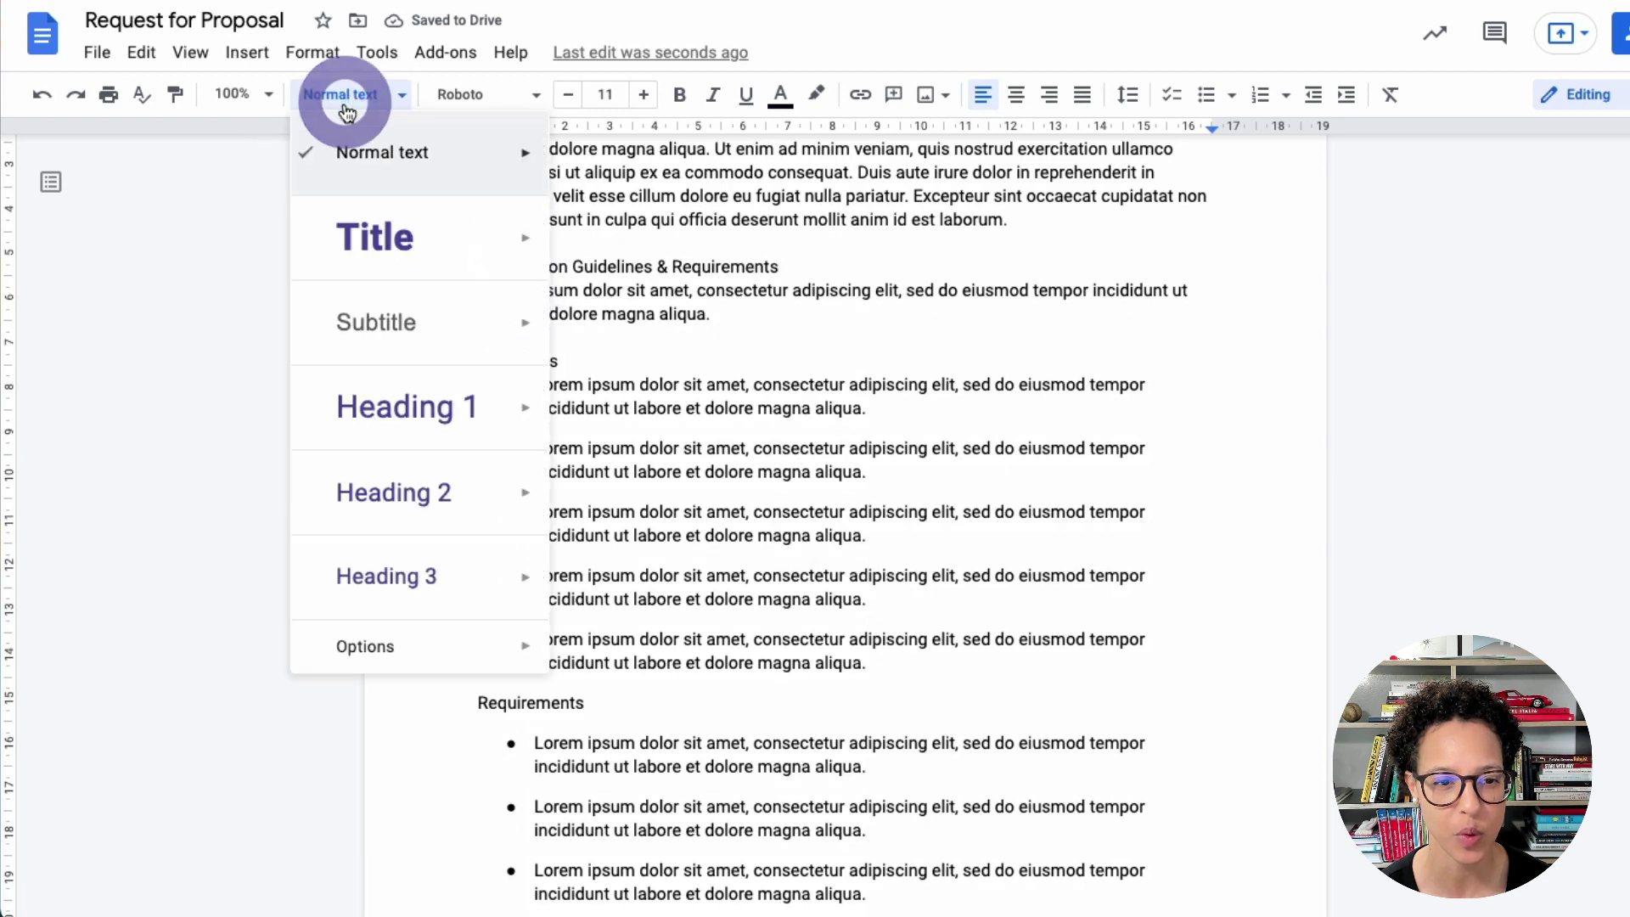
left_click(400, 416)
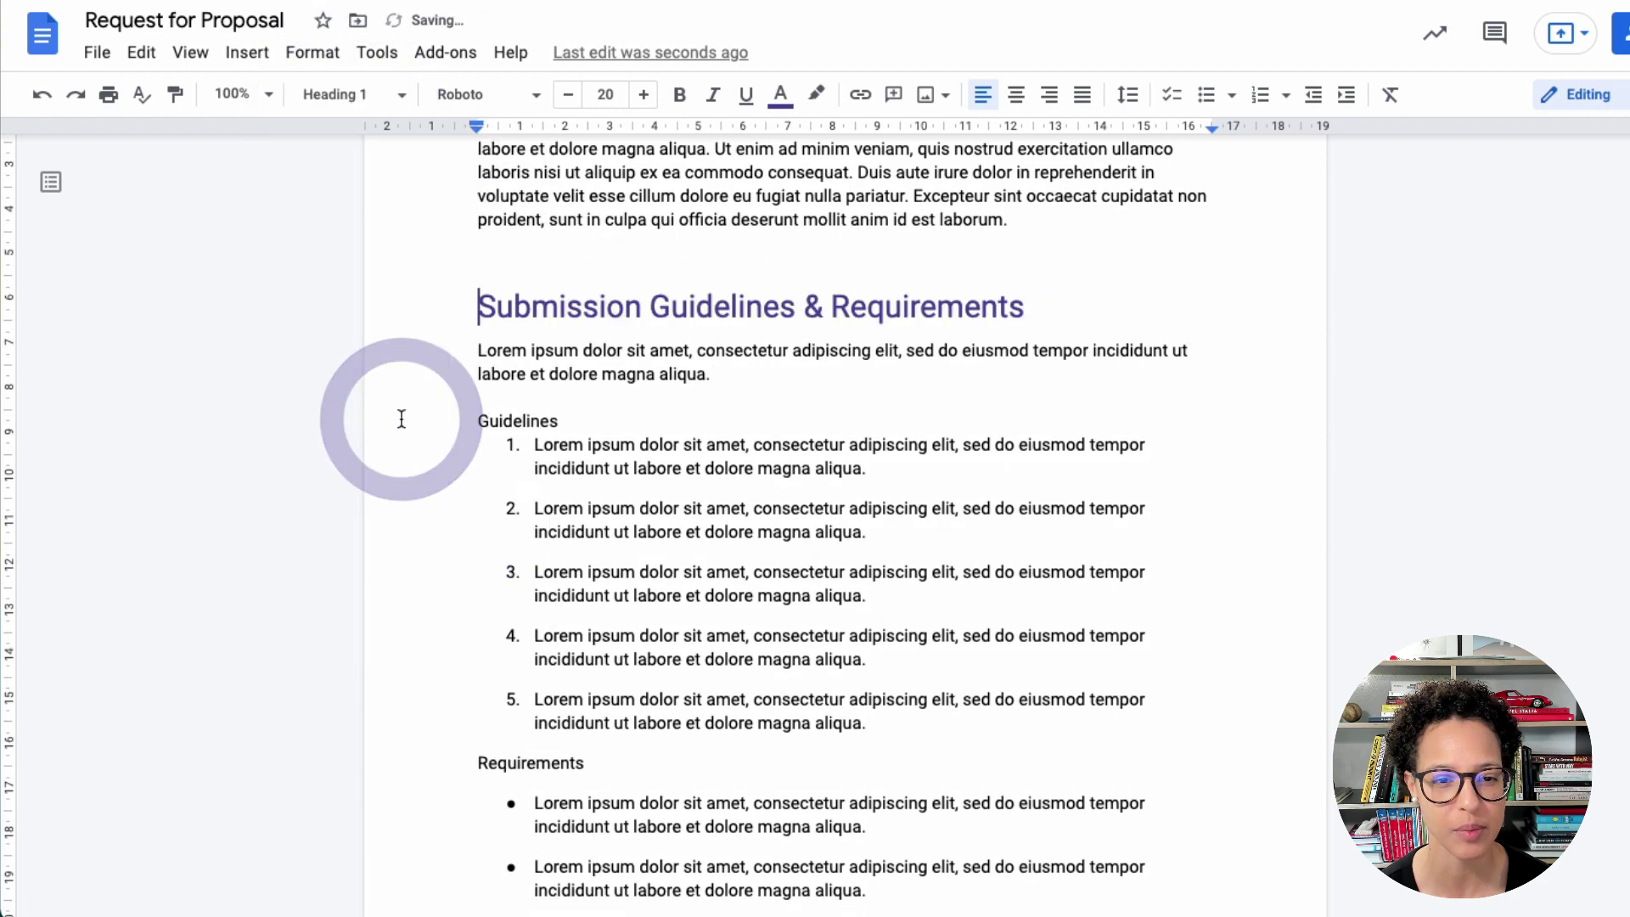
- Style the 'Guidelines' line as Heading 2
left_click(452, 427)
left_click(361, 95)
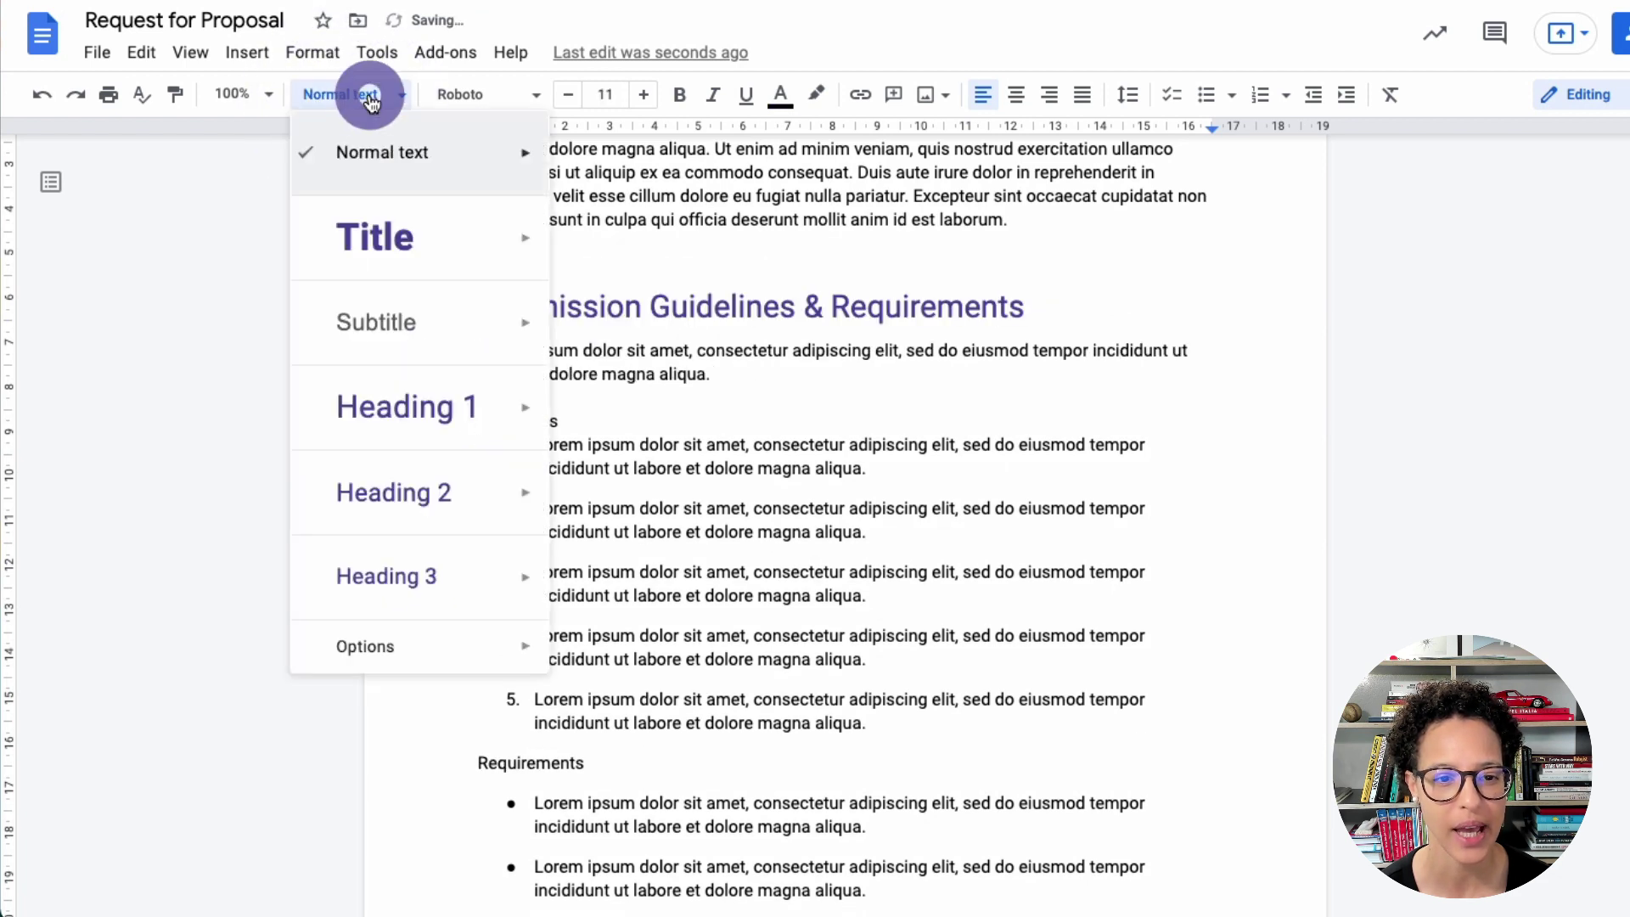
left_click(407, 490)
scroll(404, 484, "down", 4)
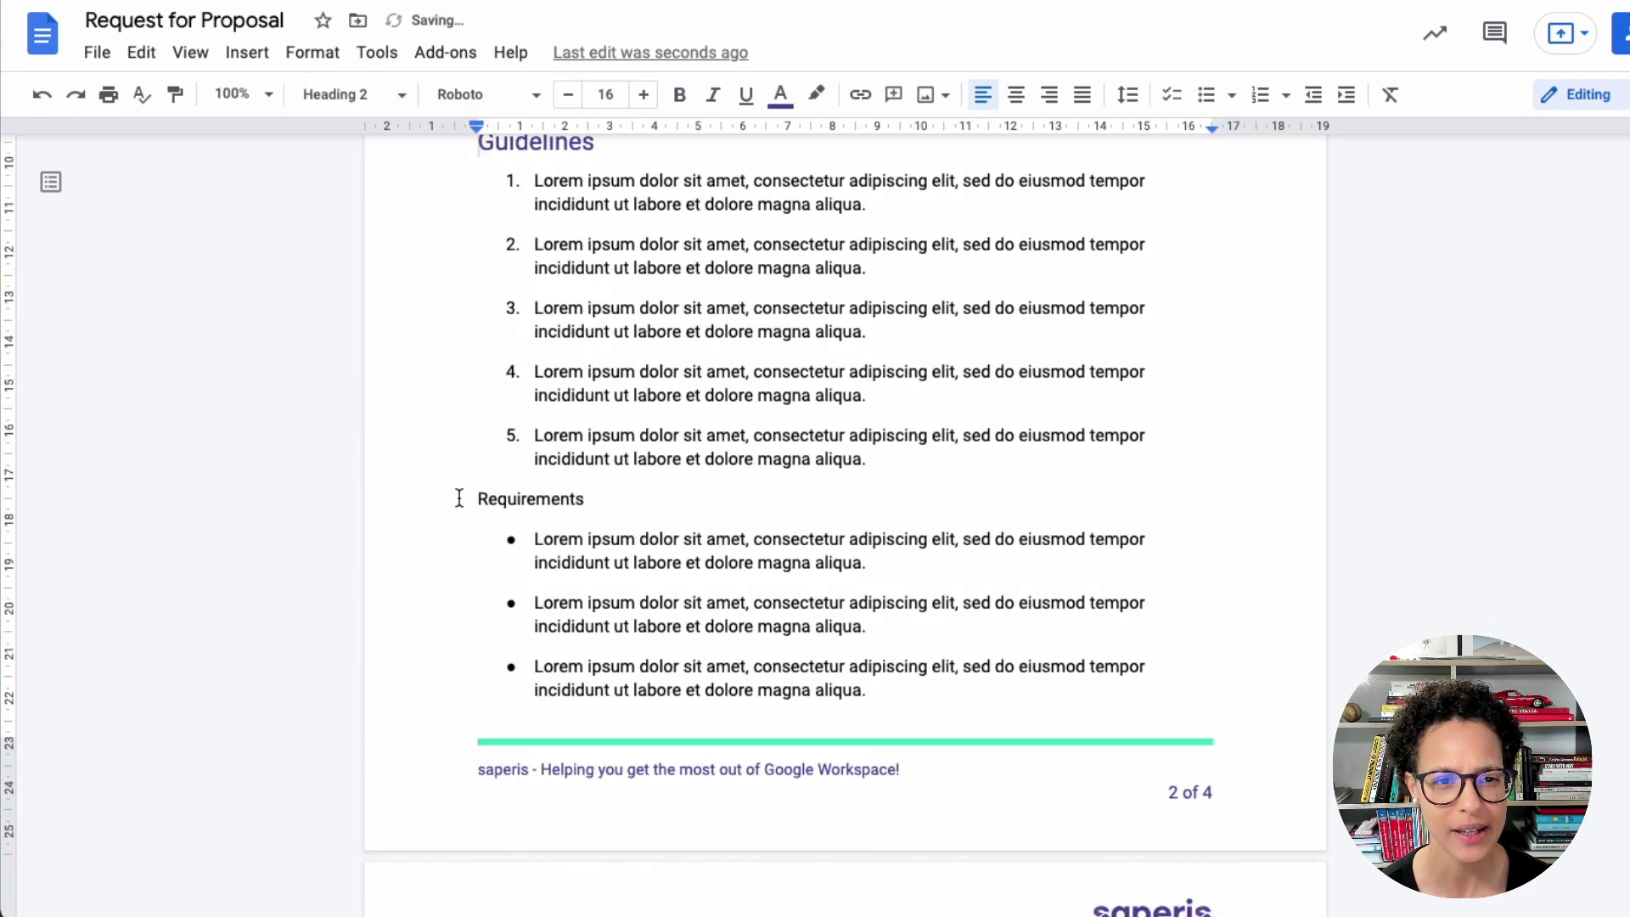
left_click(458, 498)
- Apply Heading 2 to 'Requirements' through Format > Paragraph styles
left_click(313, 52)
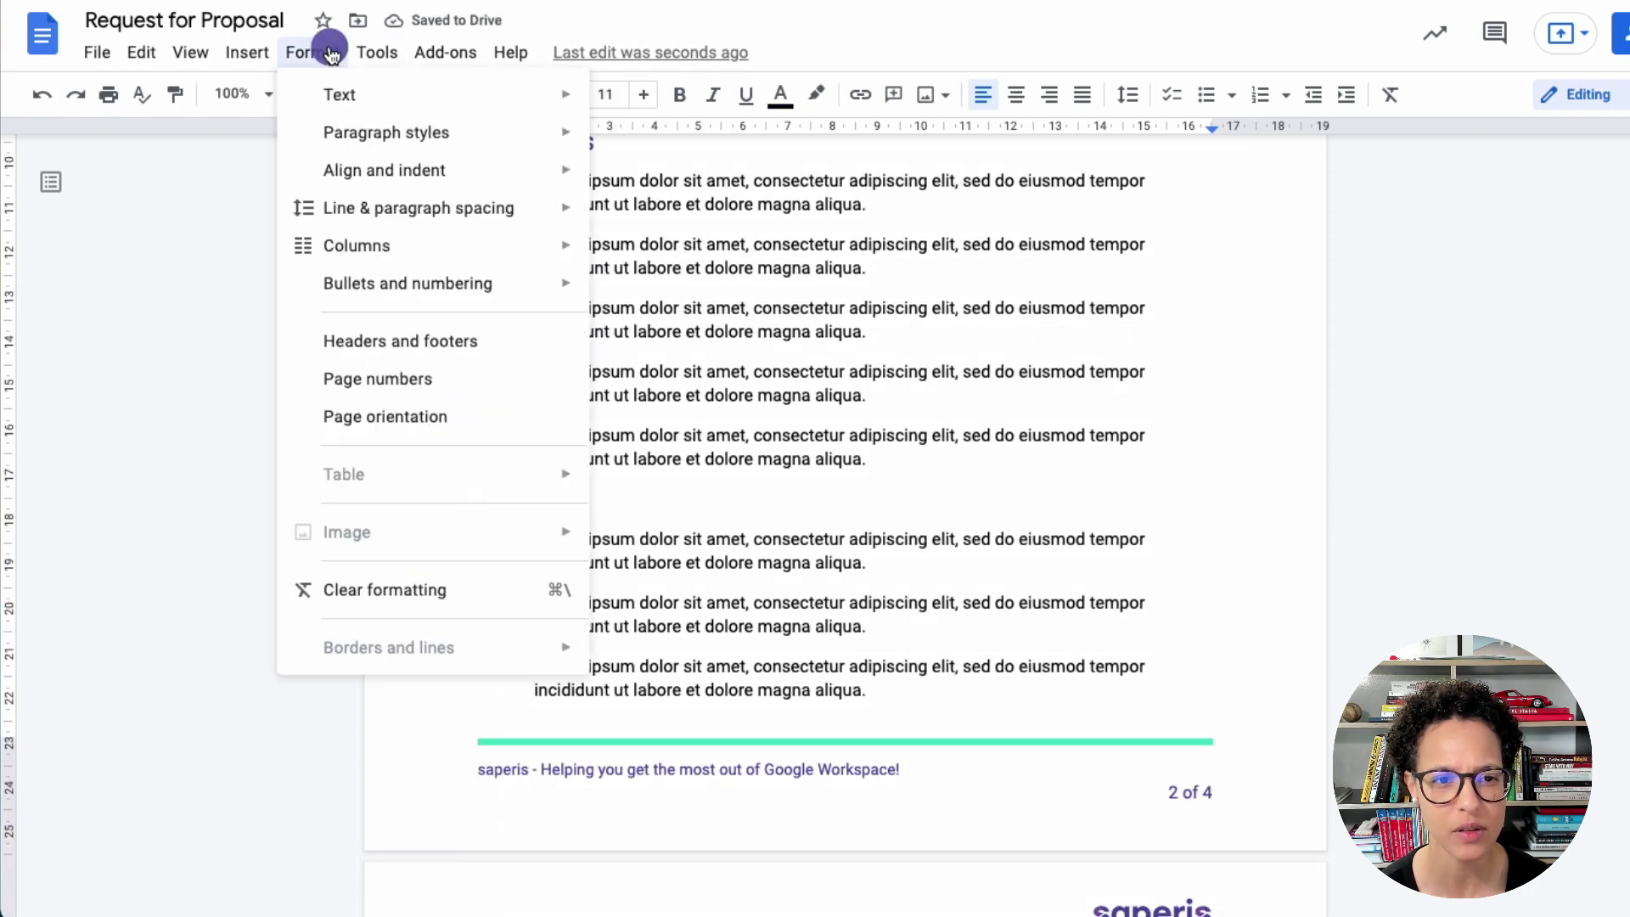
mouse_move(532, 131)
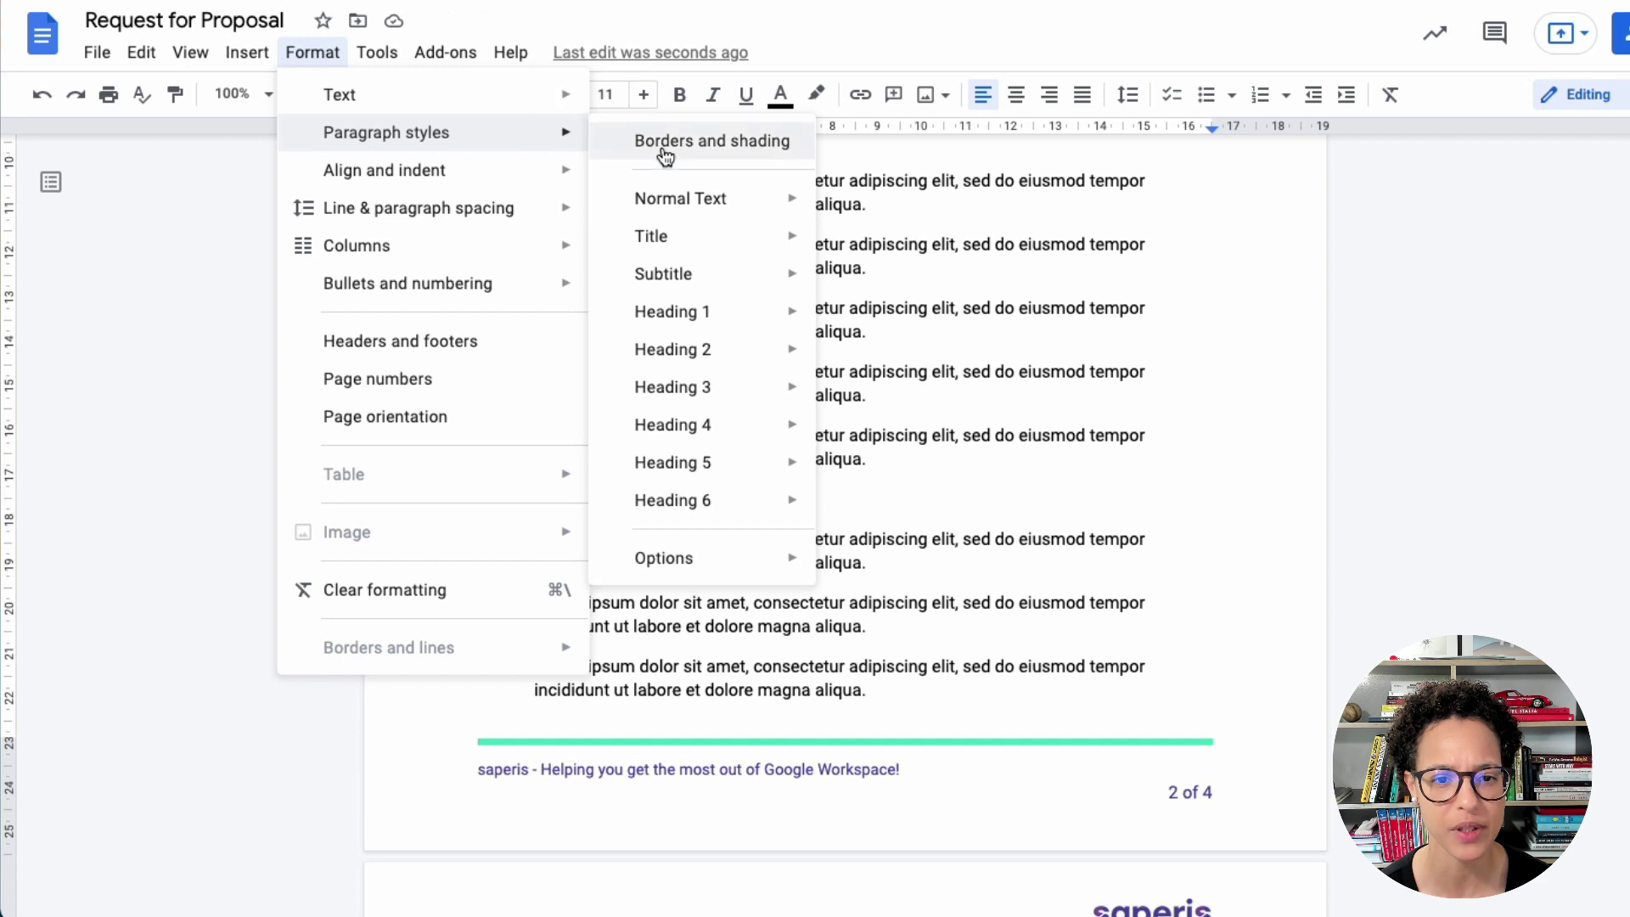
left_click(755, 357)
left_click(883, 357)
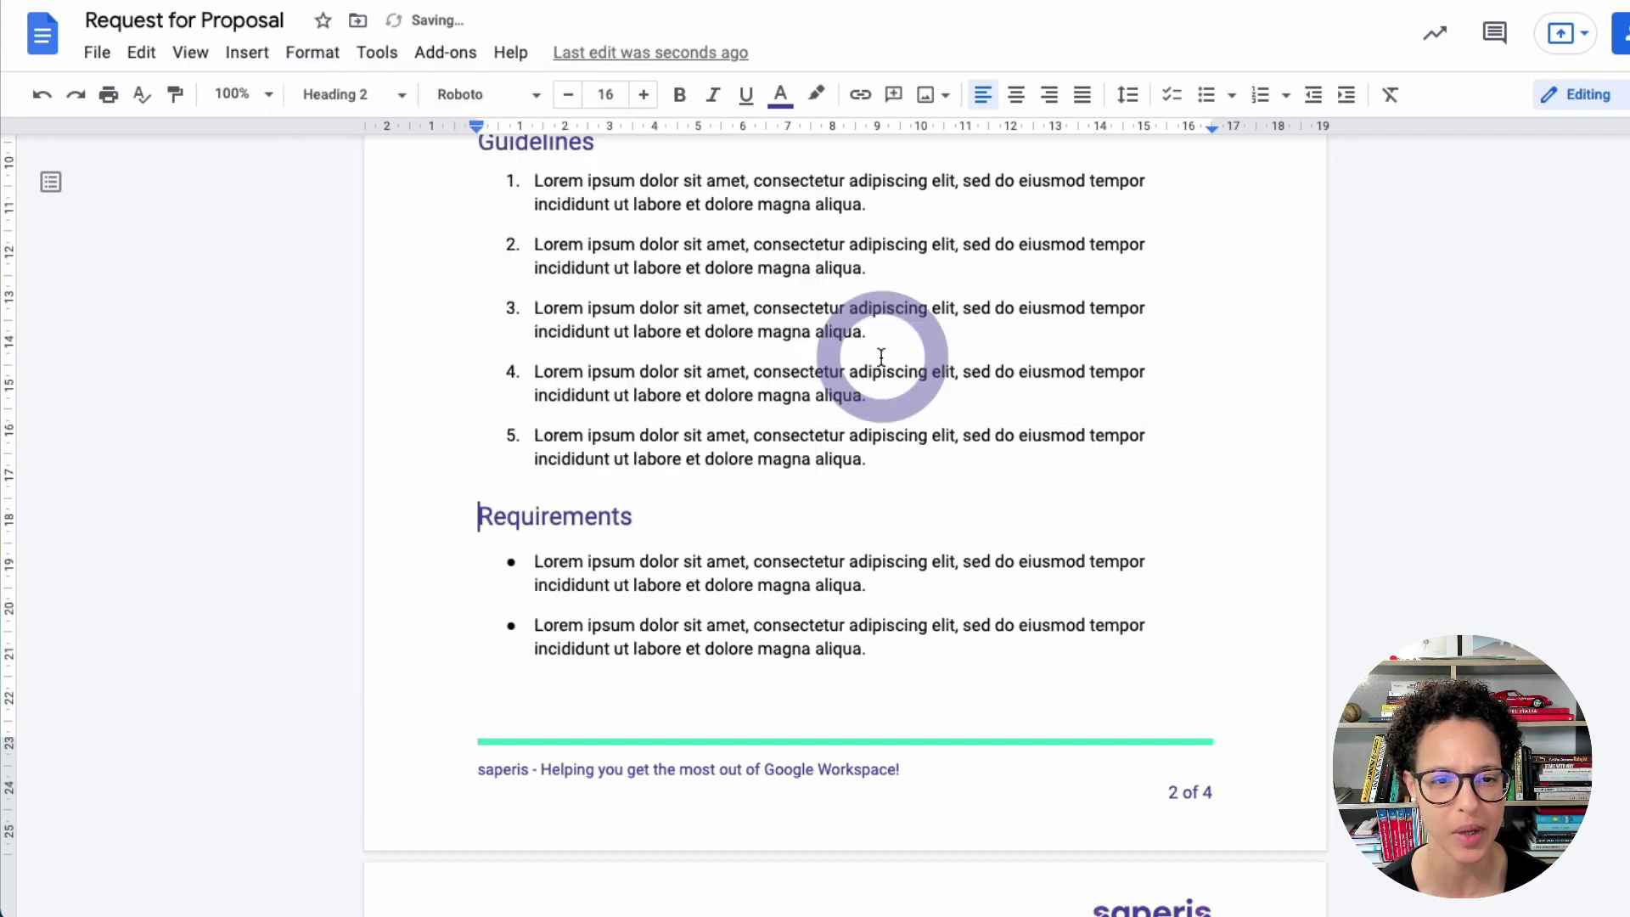
- Style 'Project Description' and 'RFP & Project Timelines' as Heading 1
scroll(461, 465, "down", 8)
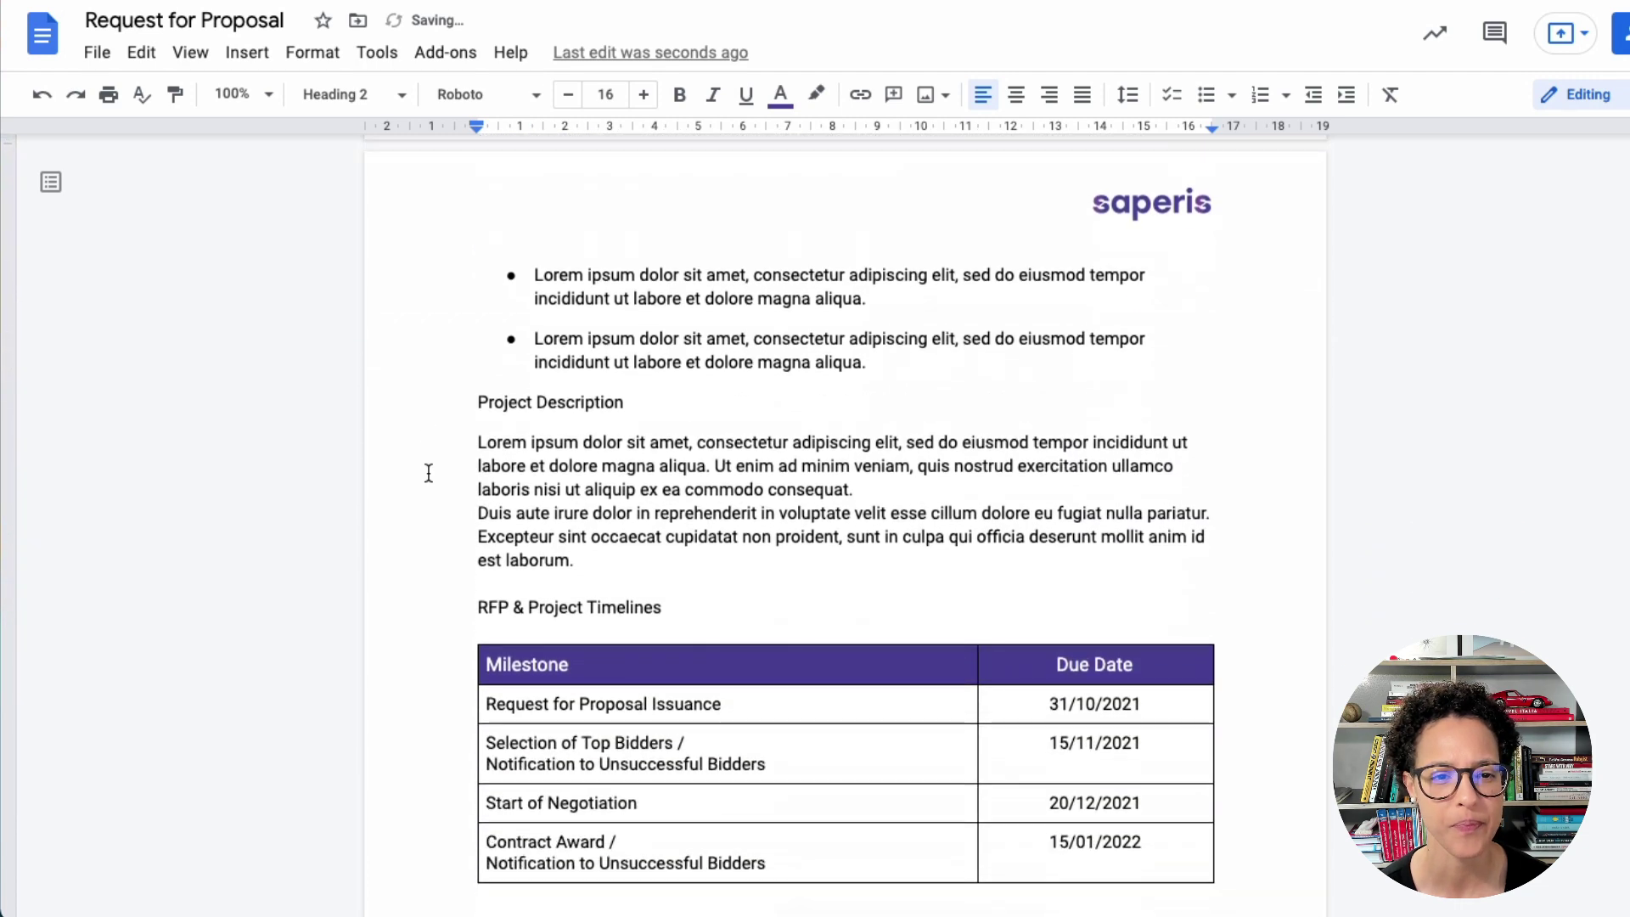
left_click(449, 401)
left_click(363, 96)
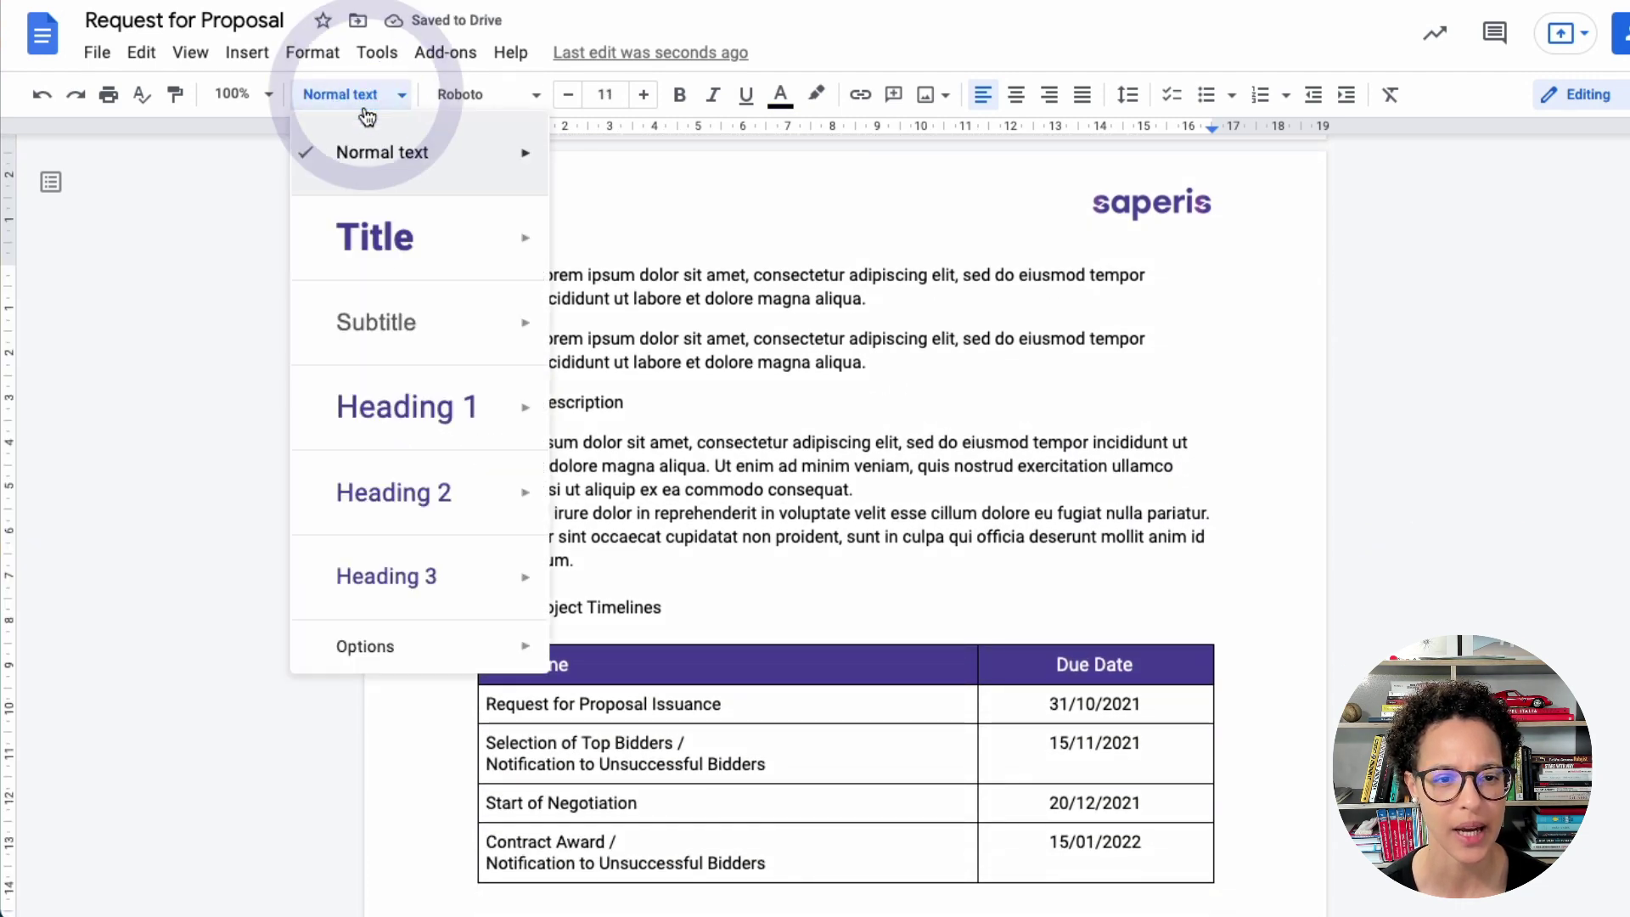
left_click(406, 409)
scroll(404, 405, "down", 4)
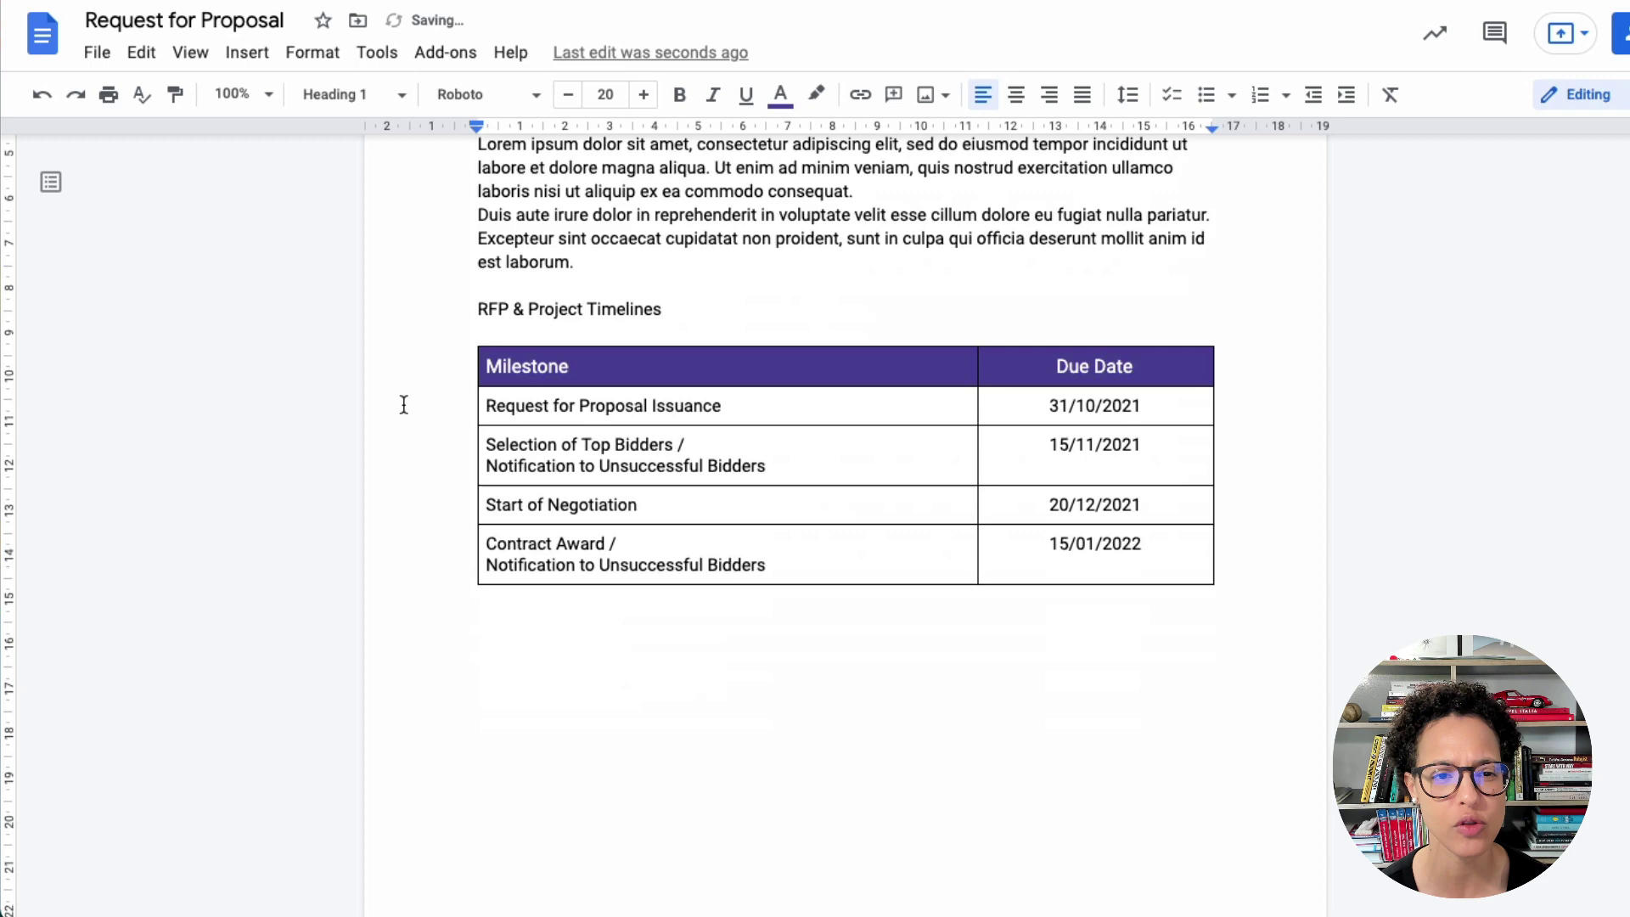
left_click(451, 301)
left_click(327, 92)
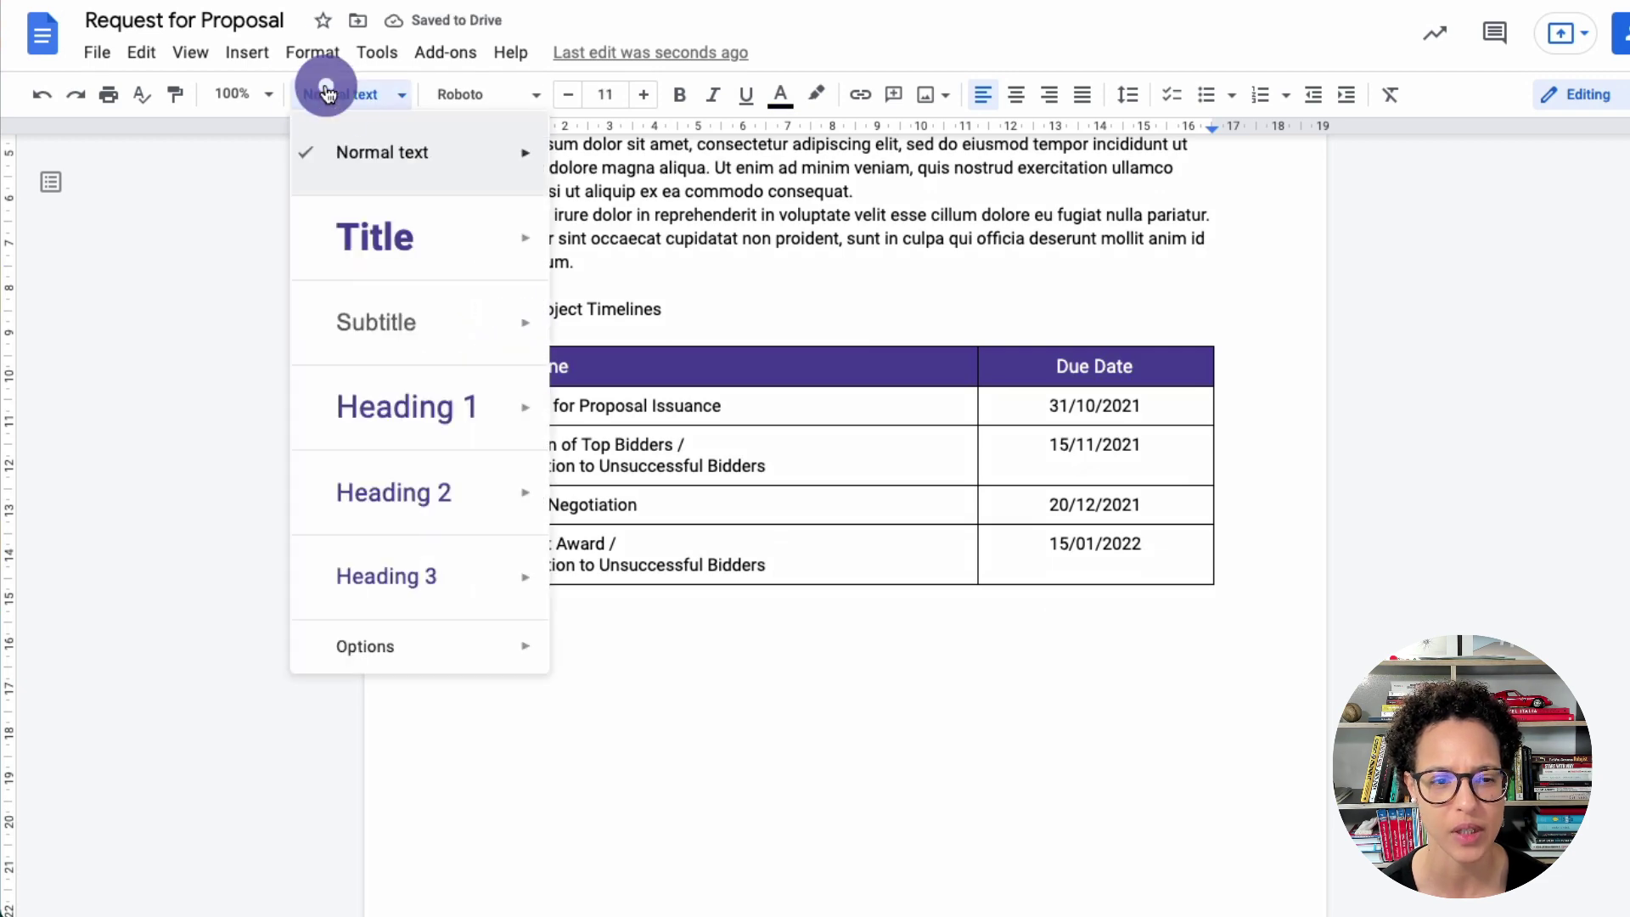
left_click(384, 421)
scroll(440, 439, "down", 10)
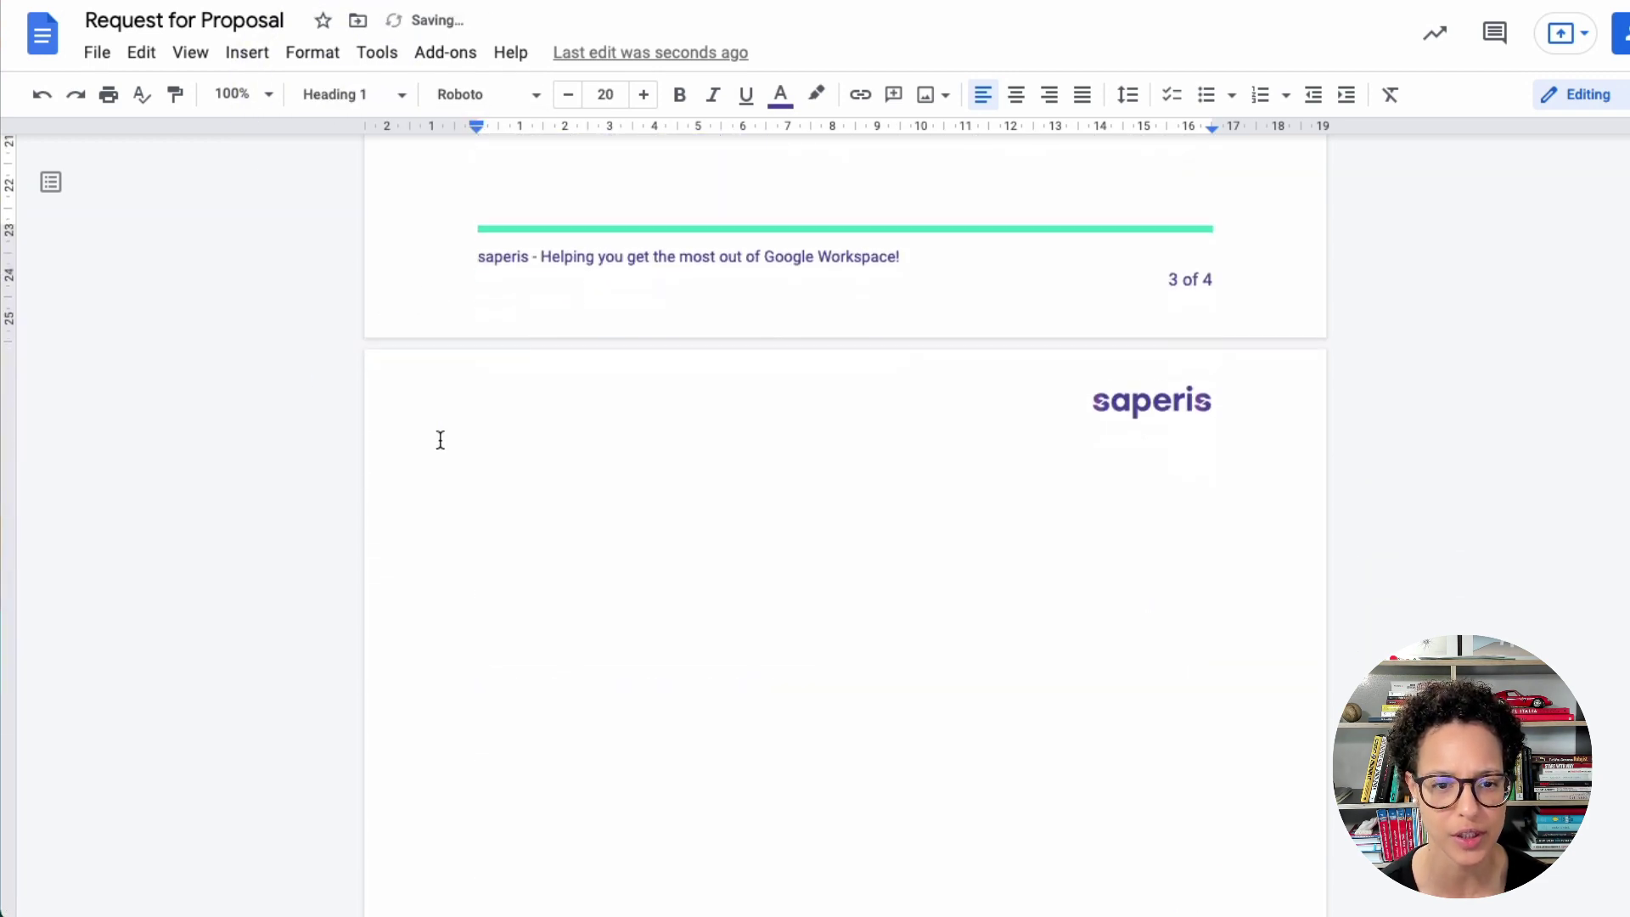
scroll(440, 439, "up", 20)
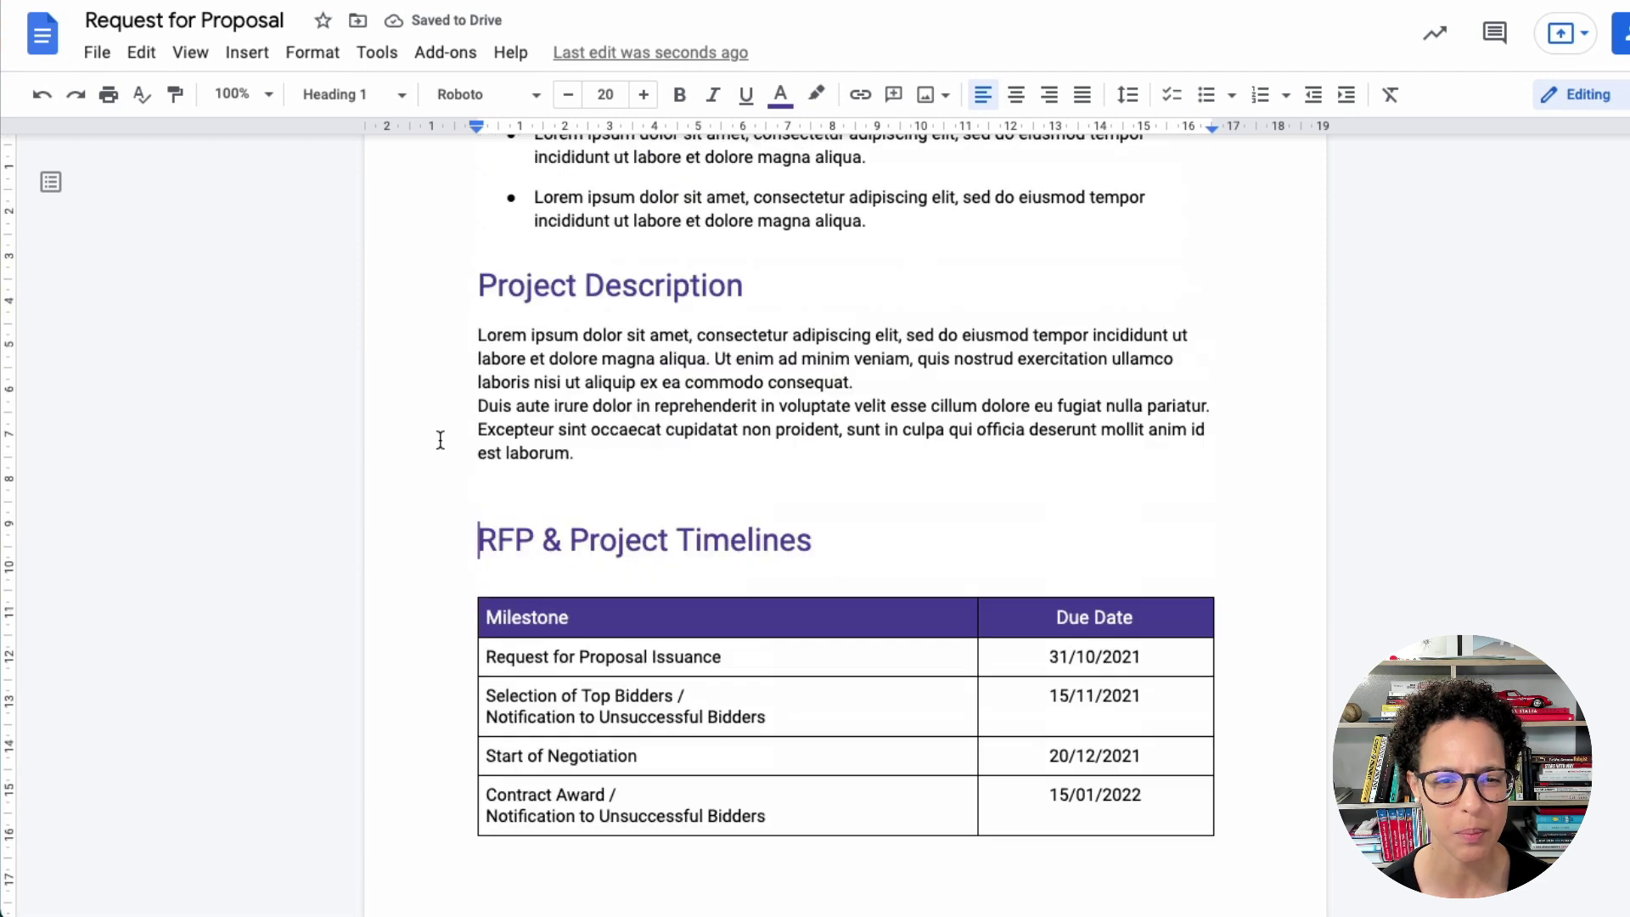
scroll(440, 439, "down", 5)
scroll(440, 439, "down", 10)
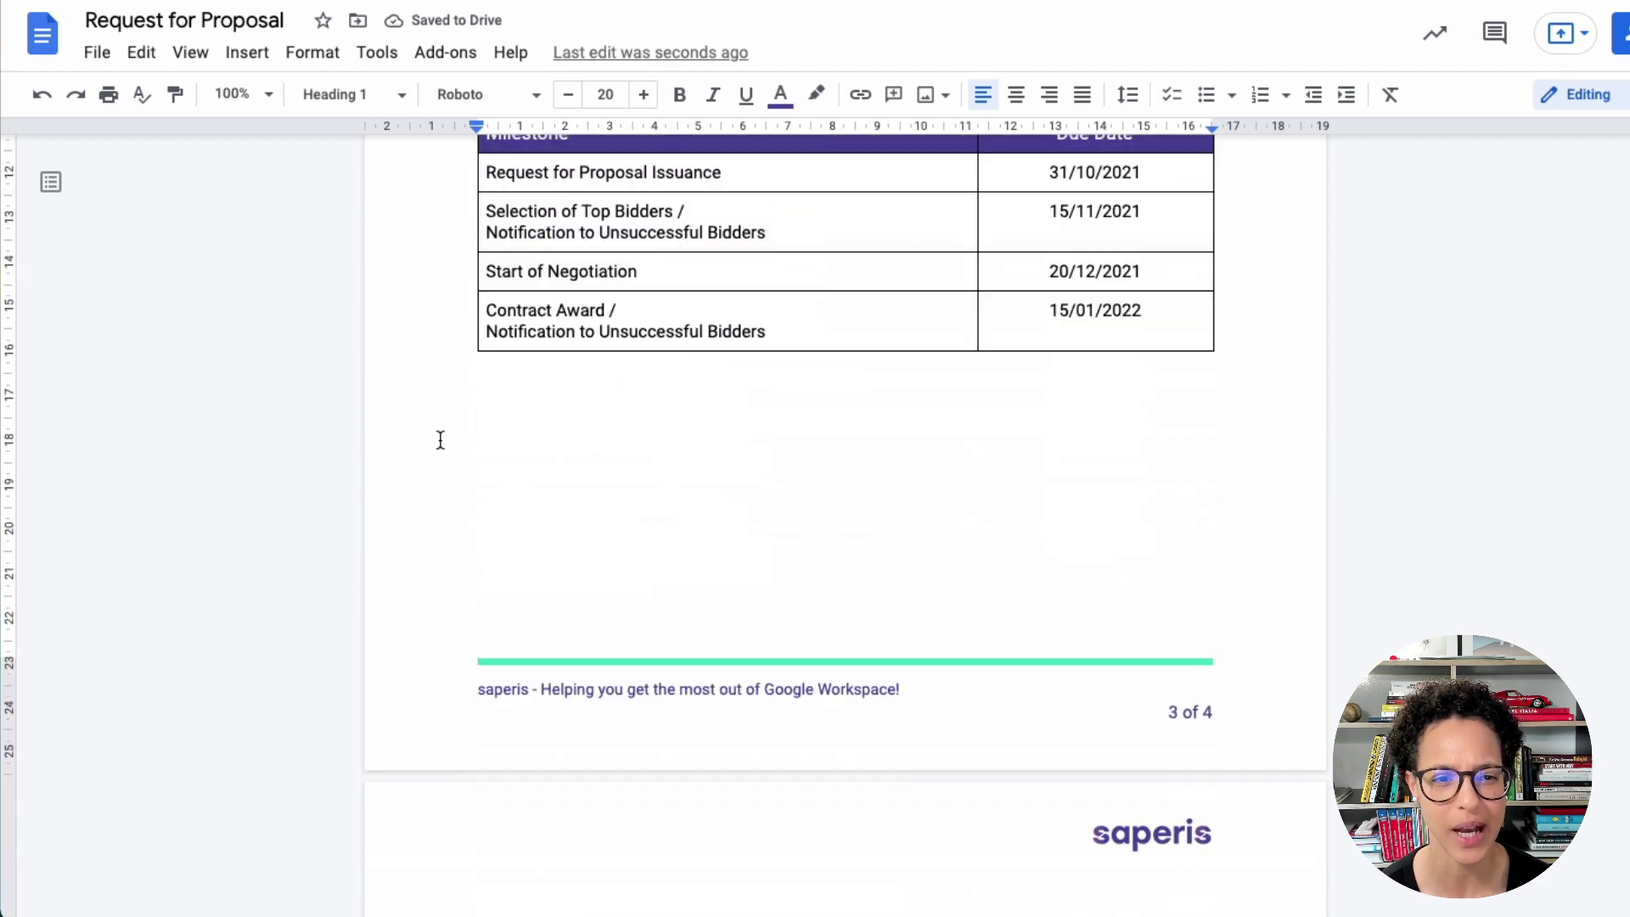
- Delete the blank fourth page with Backspace, leaving three pages
left_click(536, 557)
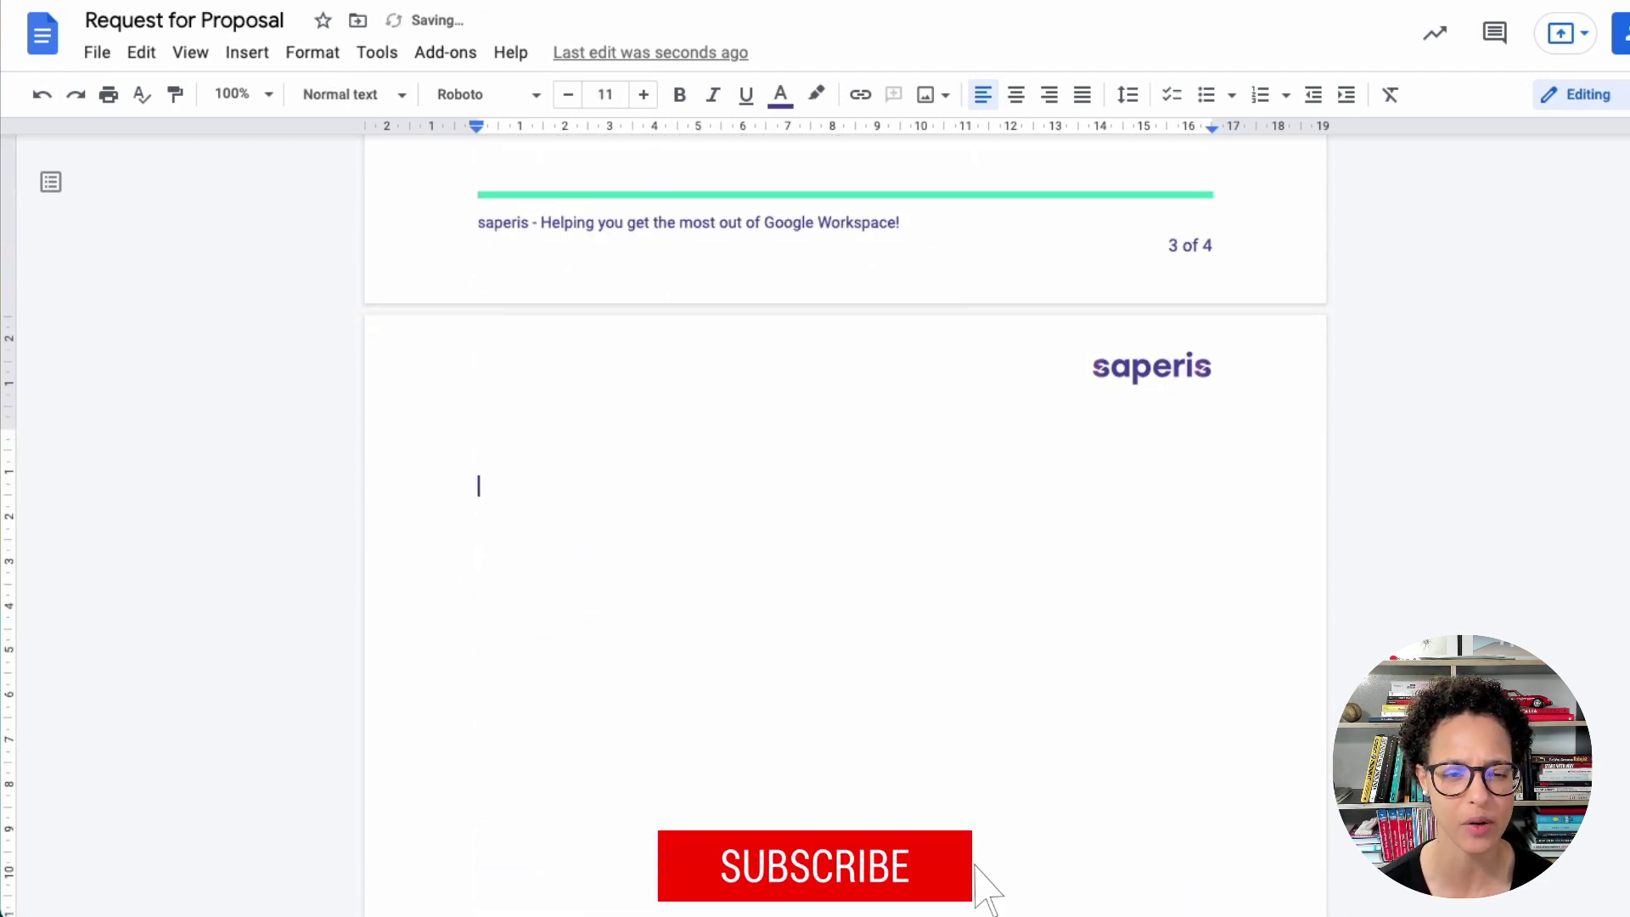
key("BackSpace")
key("BackSpace")
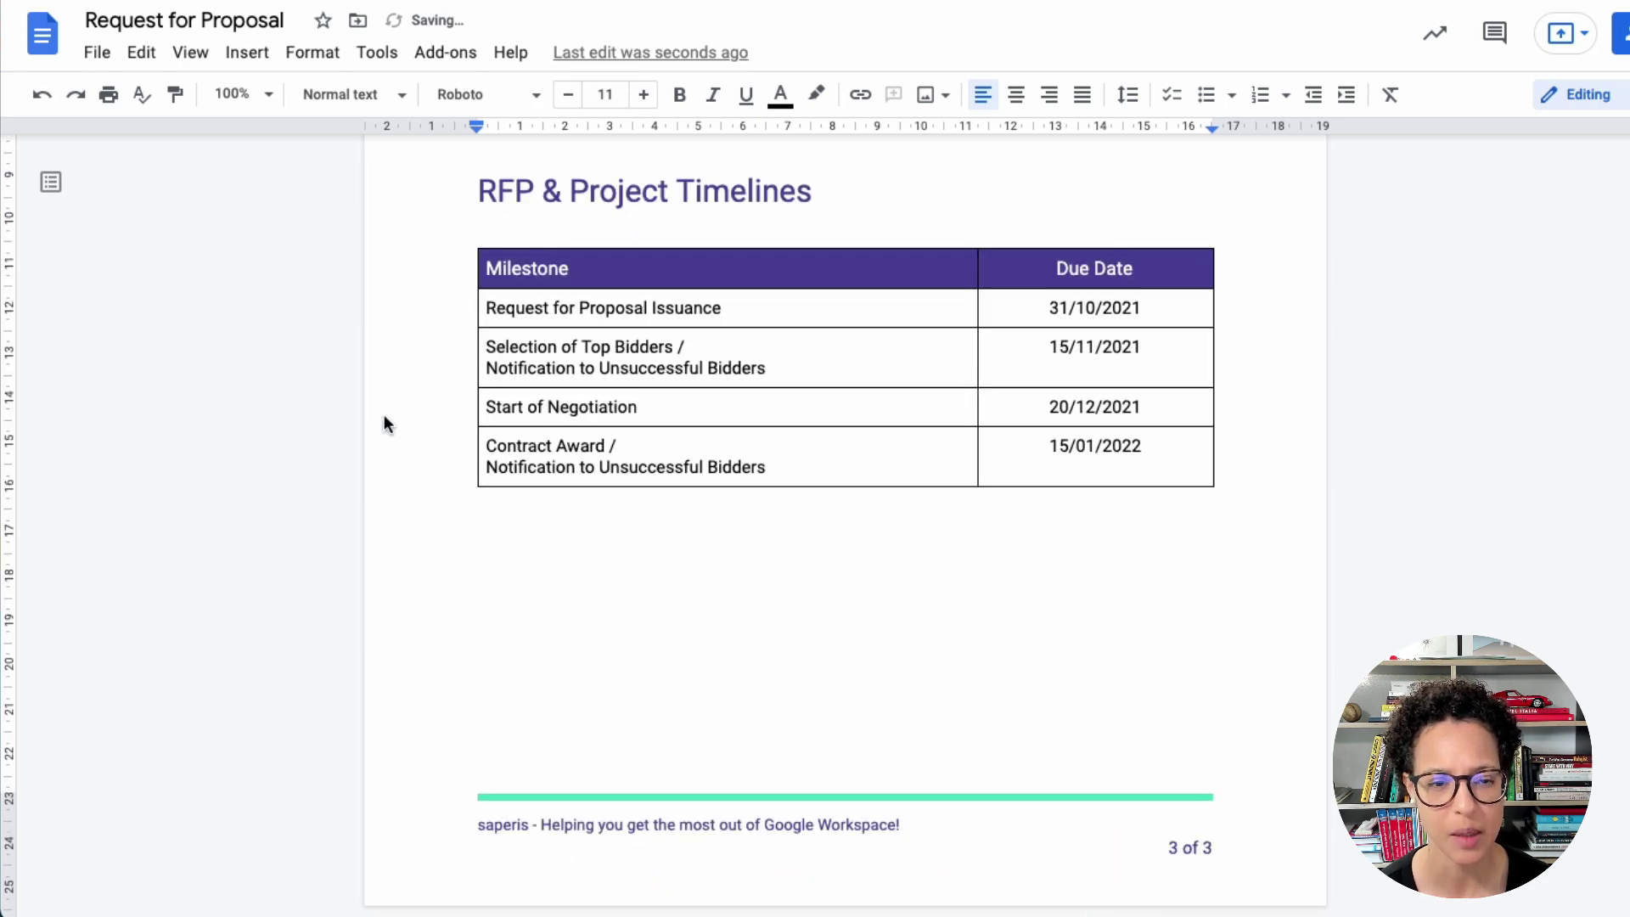
scroll(464, 479, "up", 20)
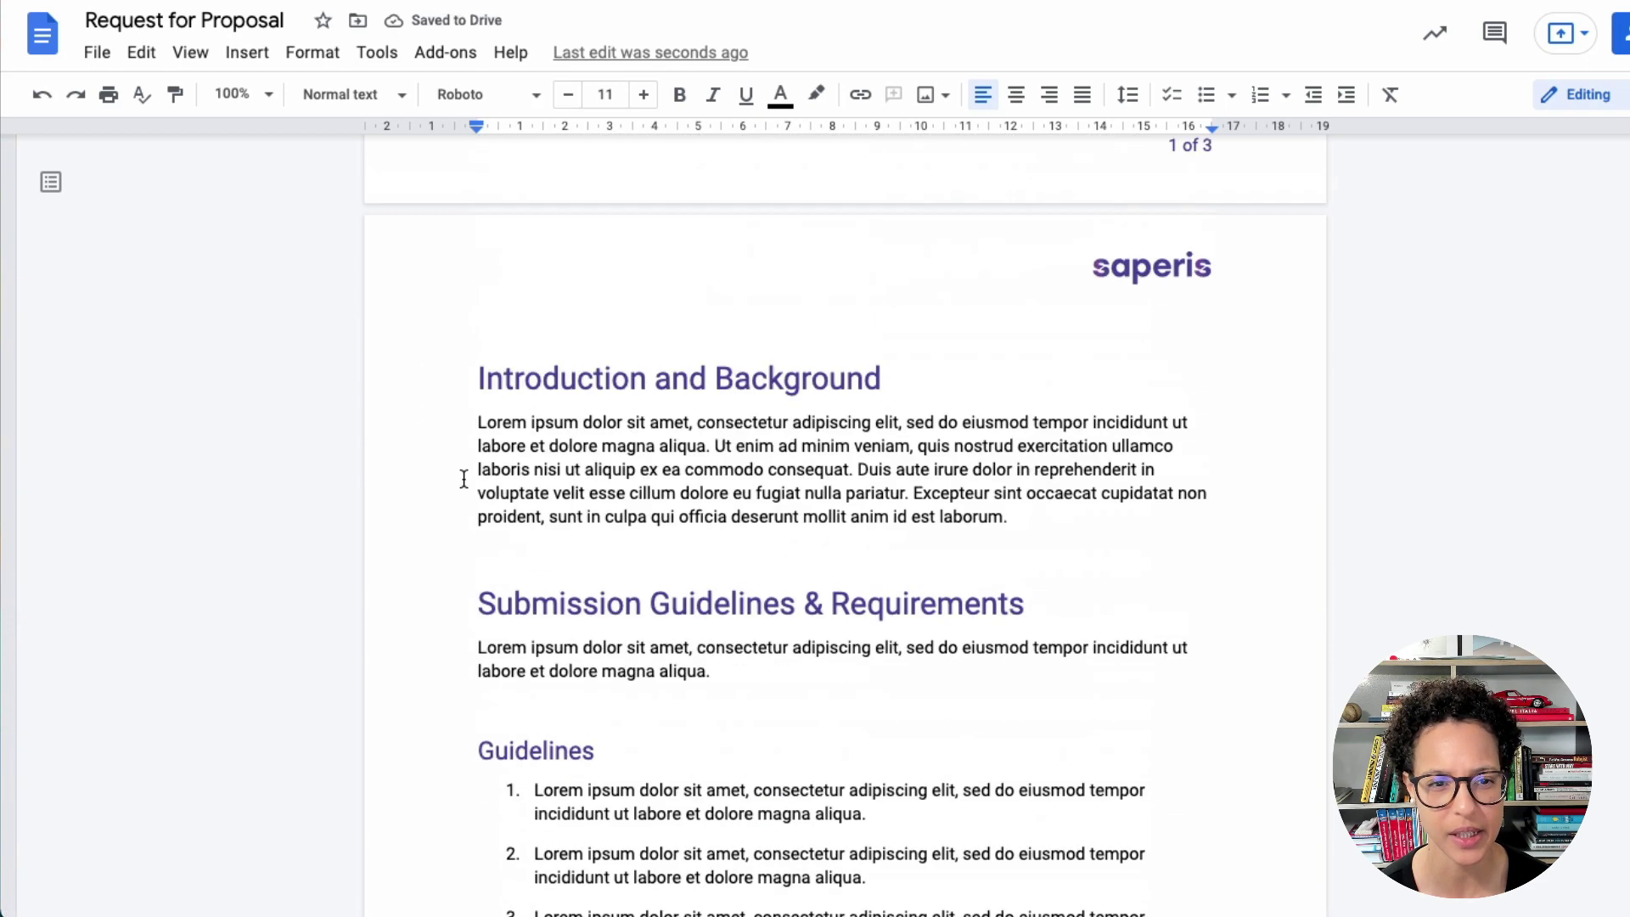
- Insert a table of contents with page numbers below the 'Table of contents' line
scroll(464, 479, "up", 13)
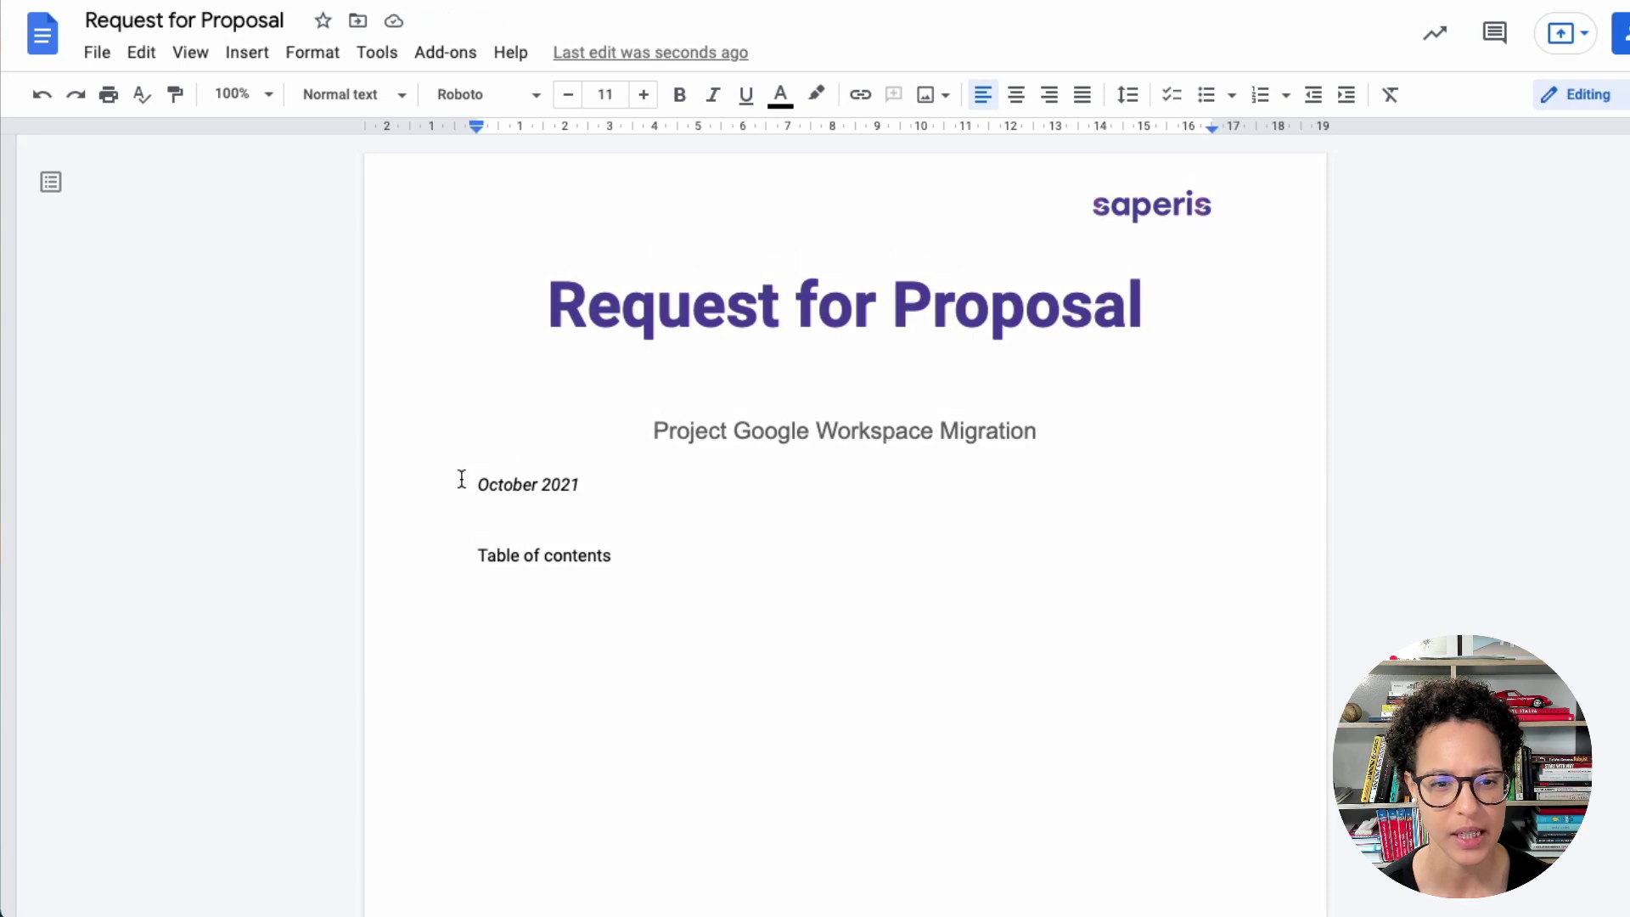
left_click(526, 594)
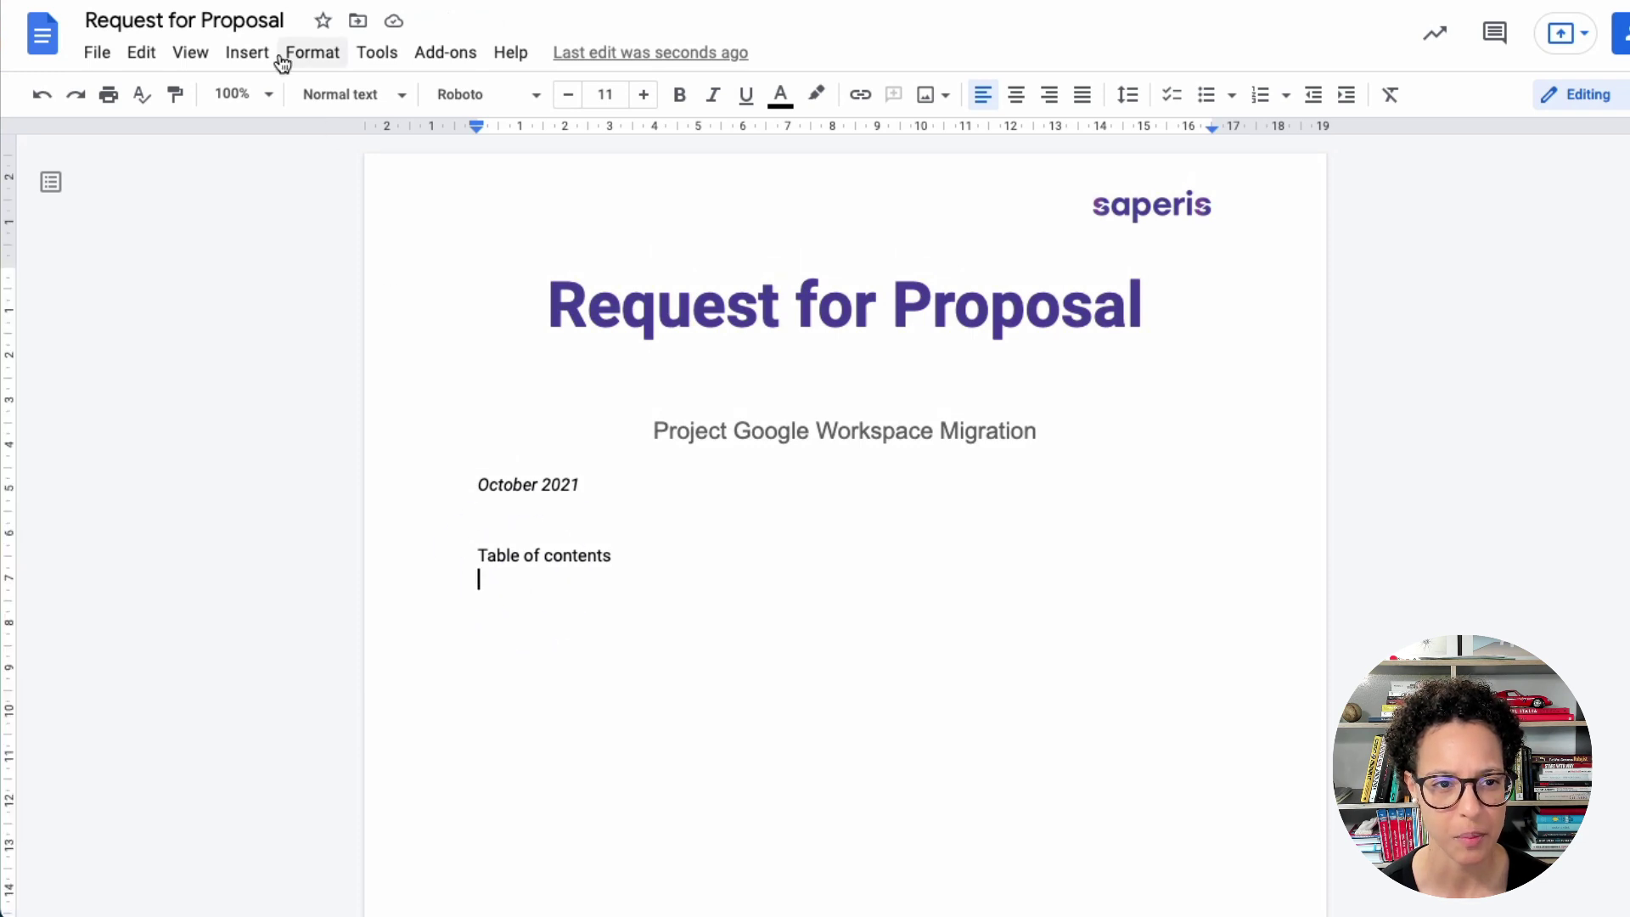
left_click(253, 53)
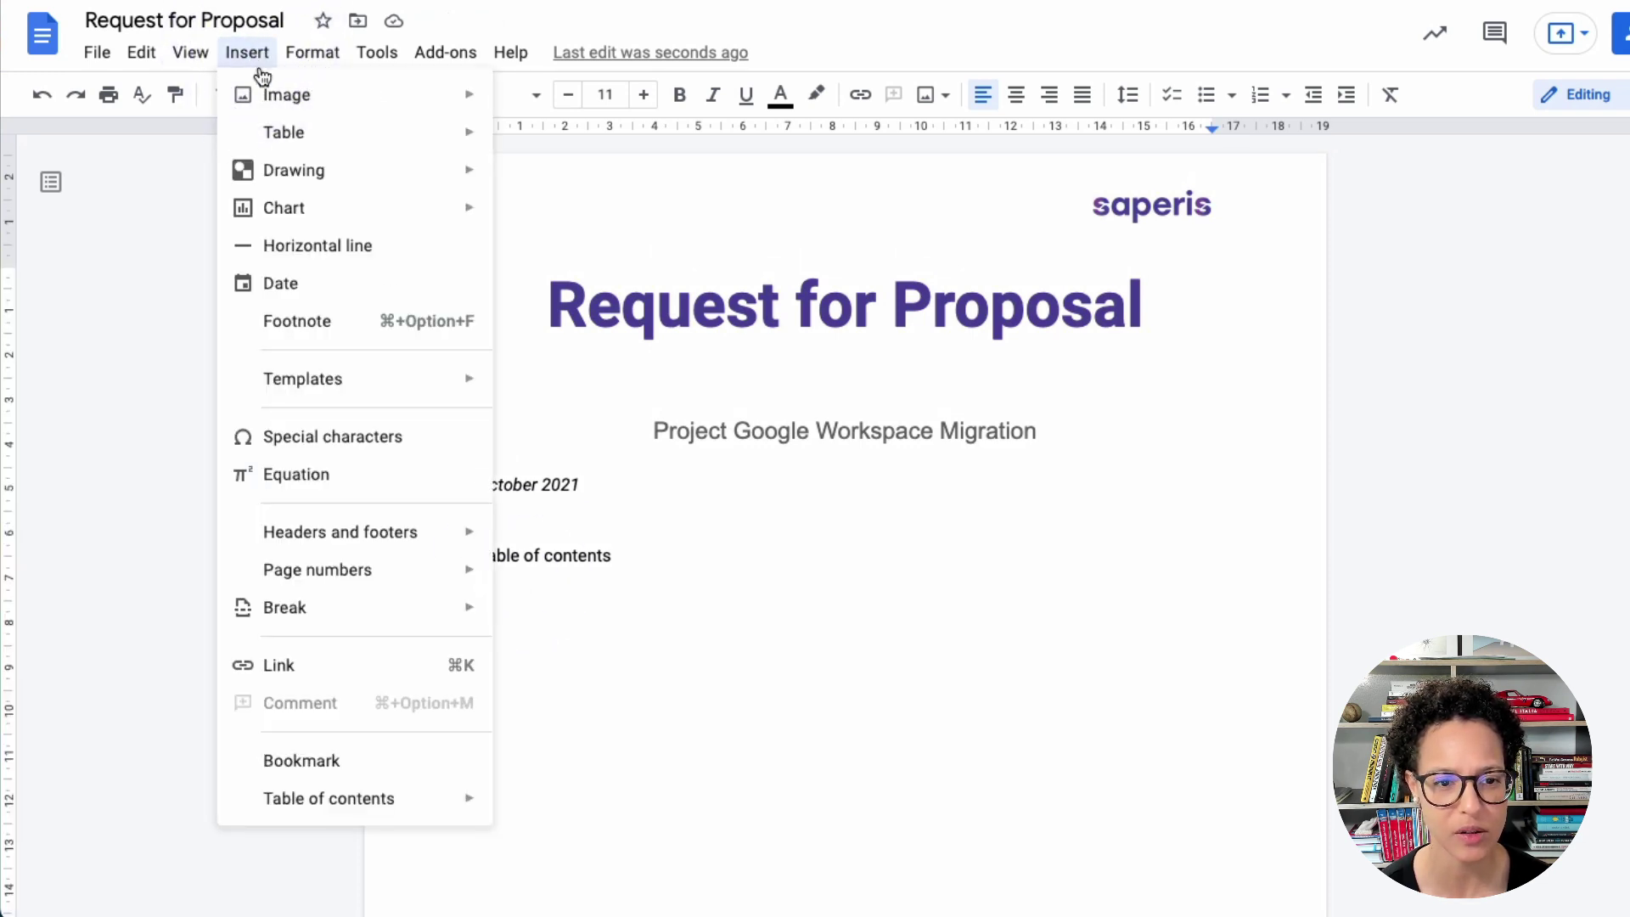
mouse_move(399, 802)
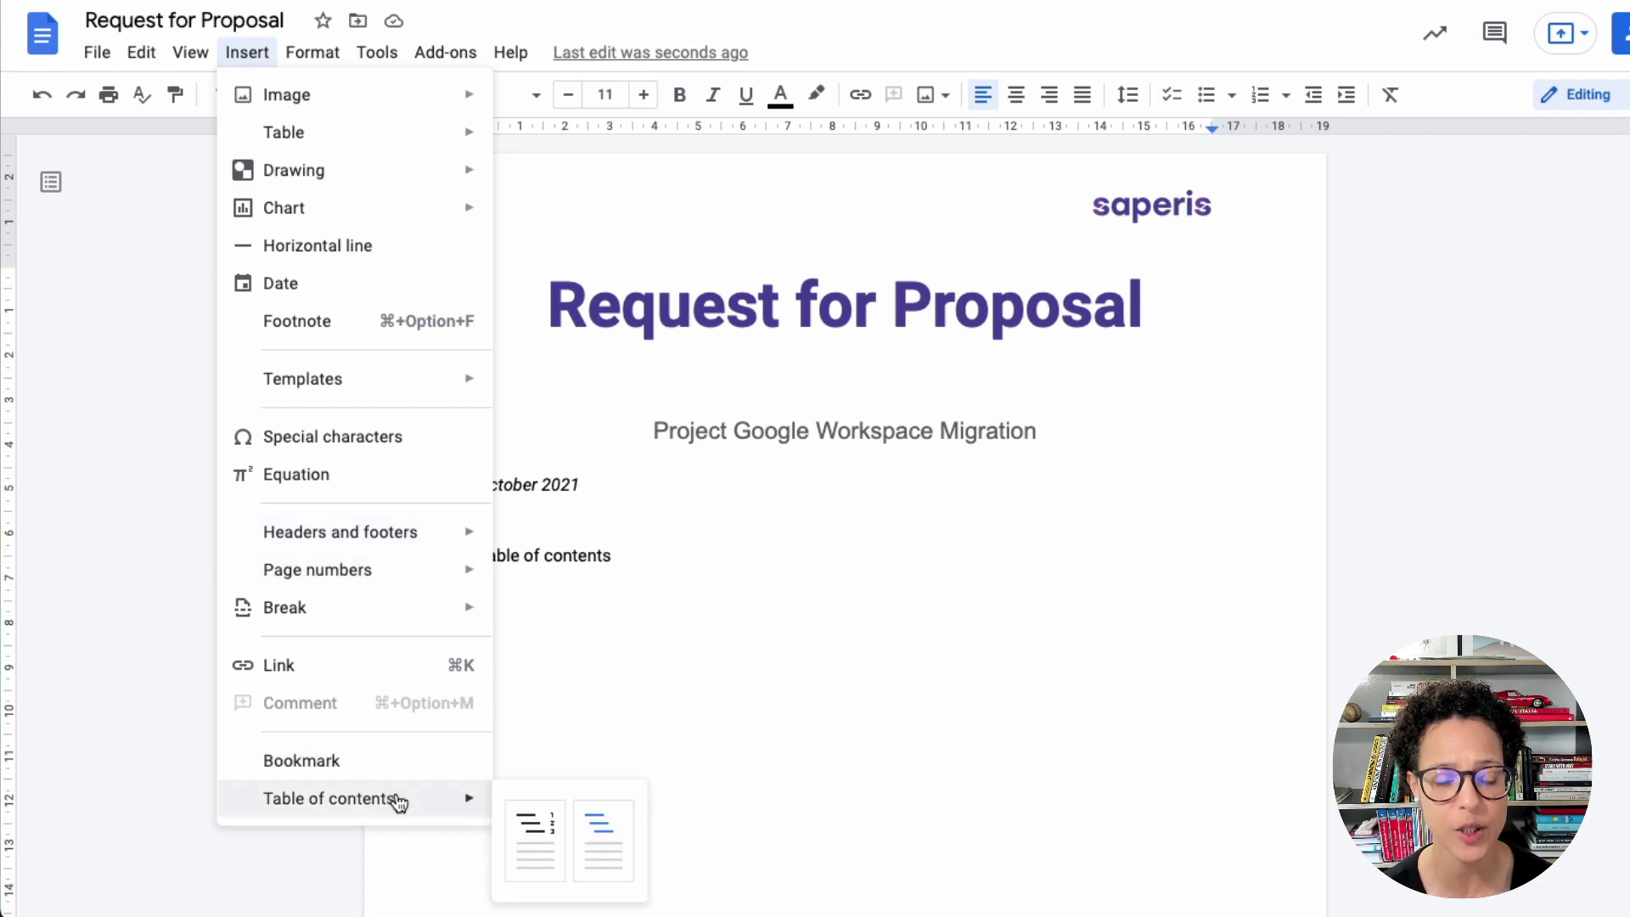
left_click(531, 864)
- Open and close the document outline to check the headings
scroll(820, 714, "down", 1)
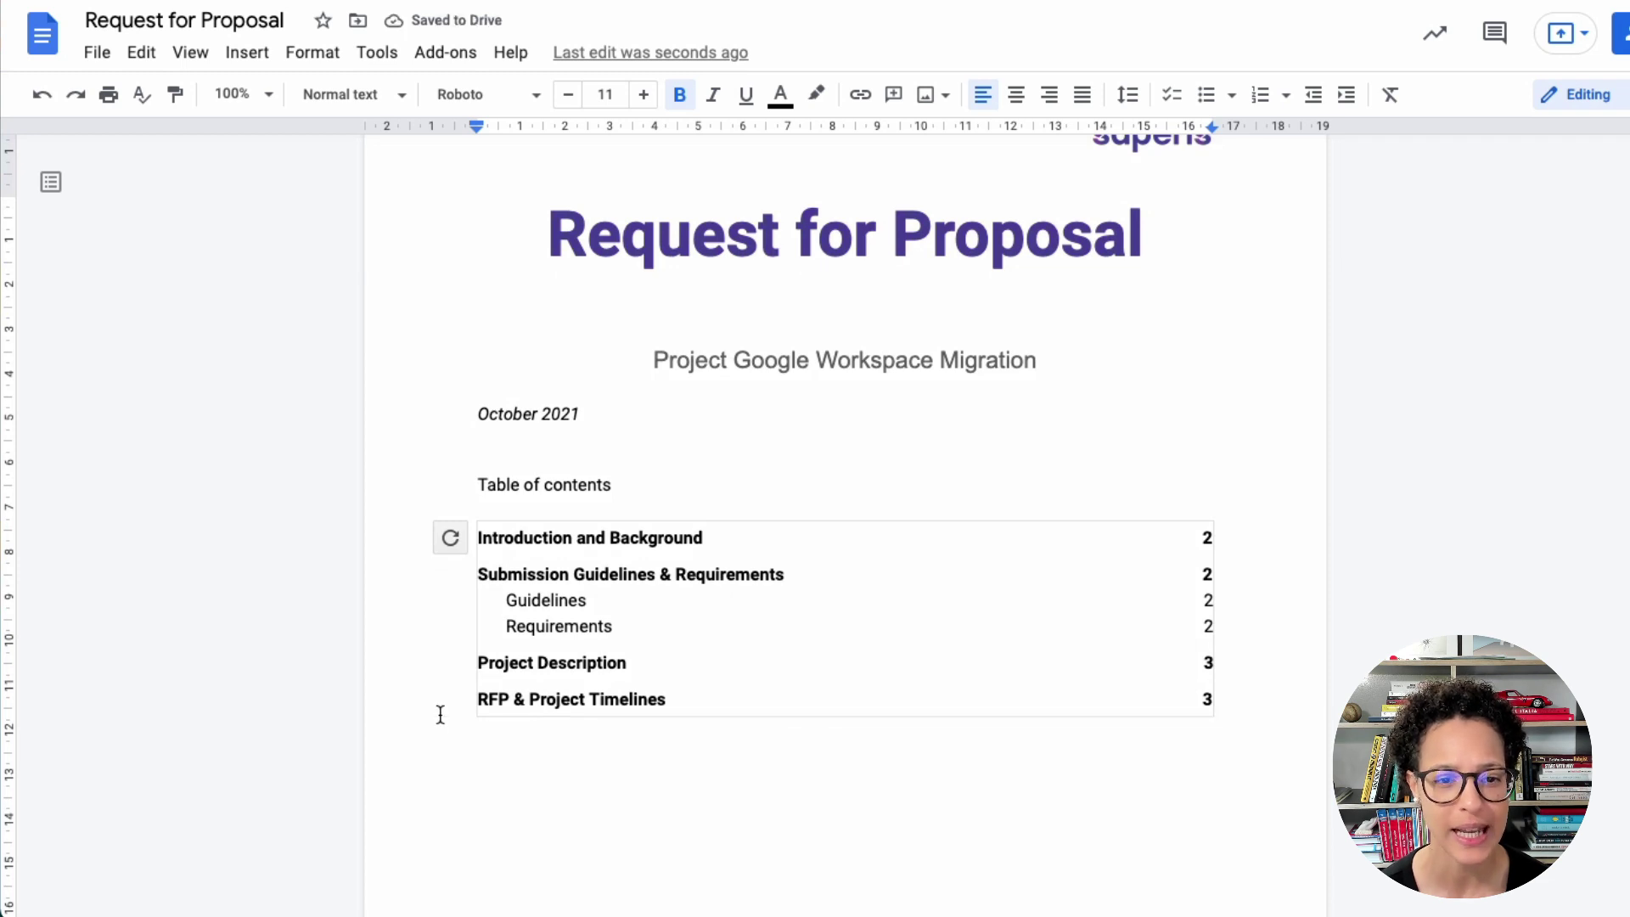
left_click(50, 186)
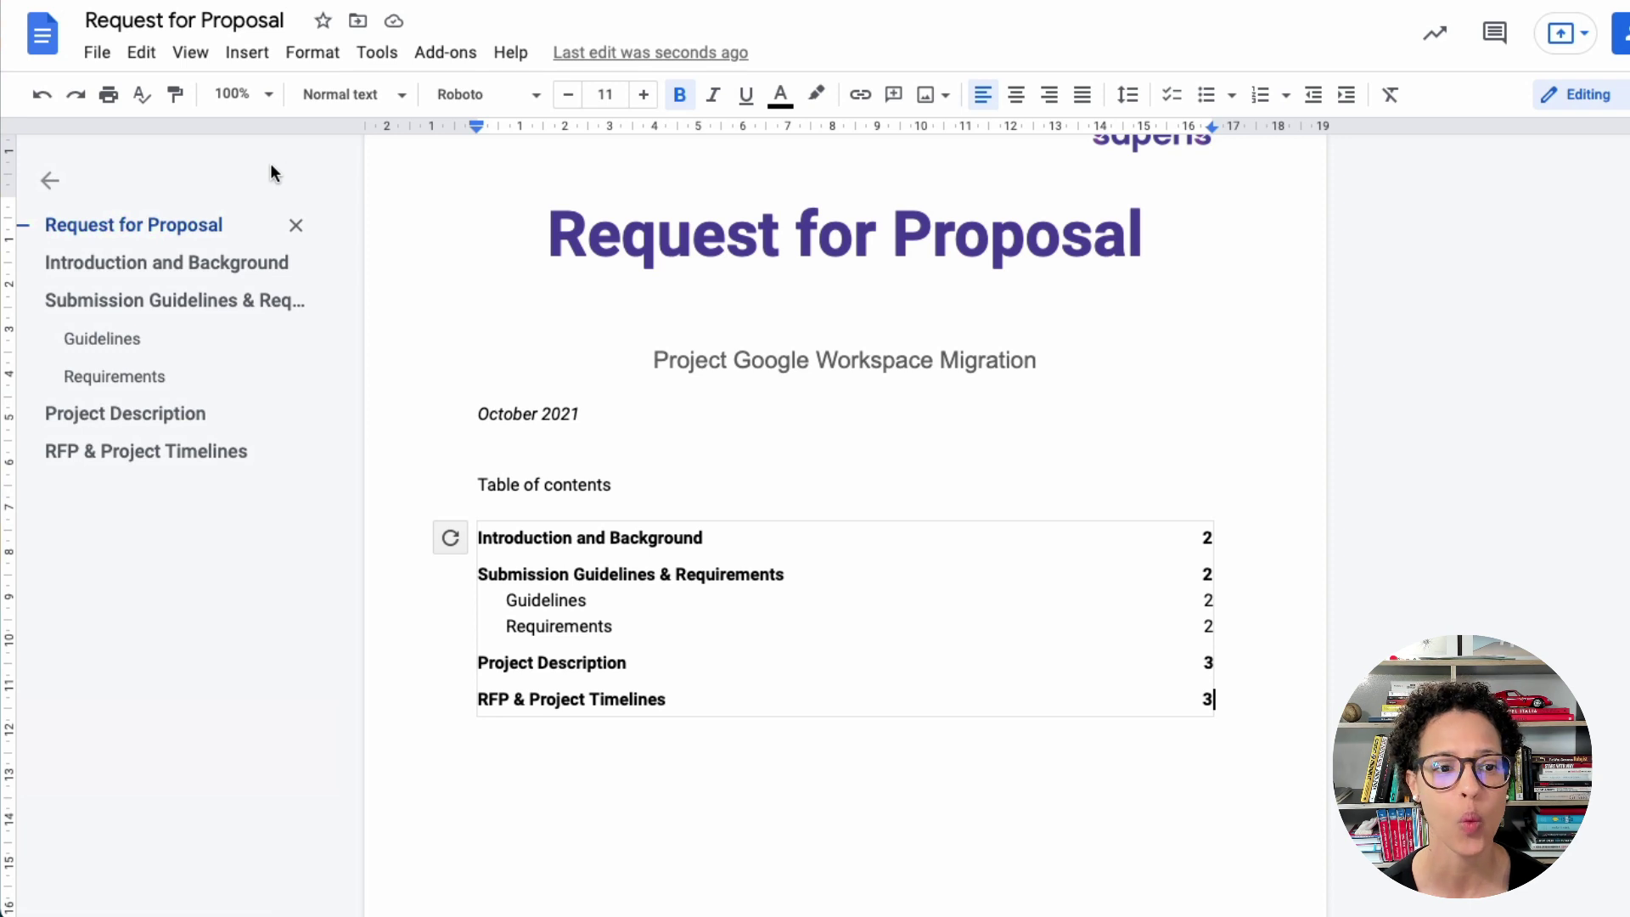
left_click(49, 180)
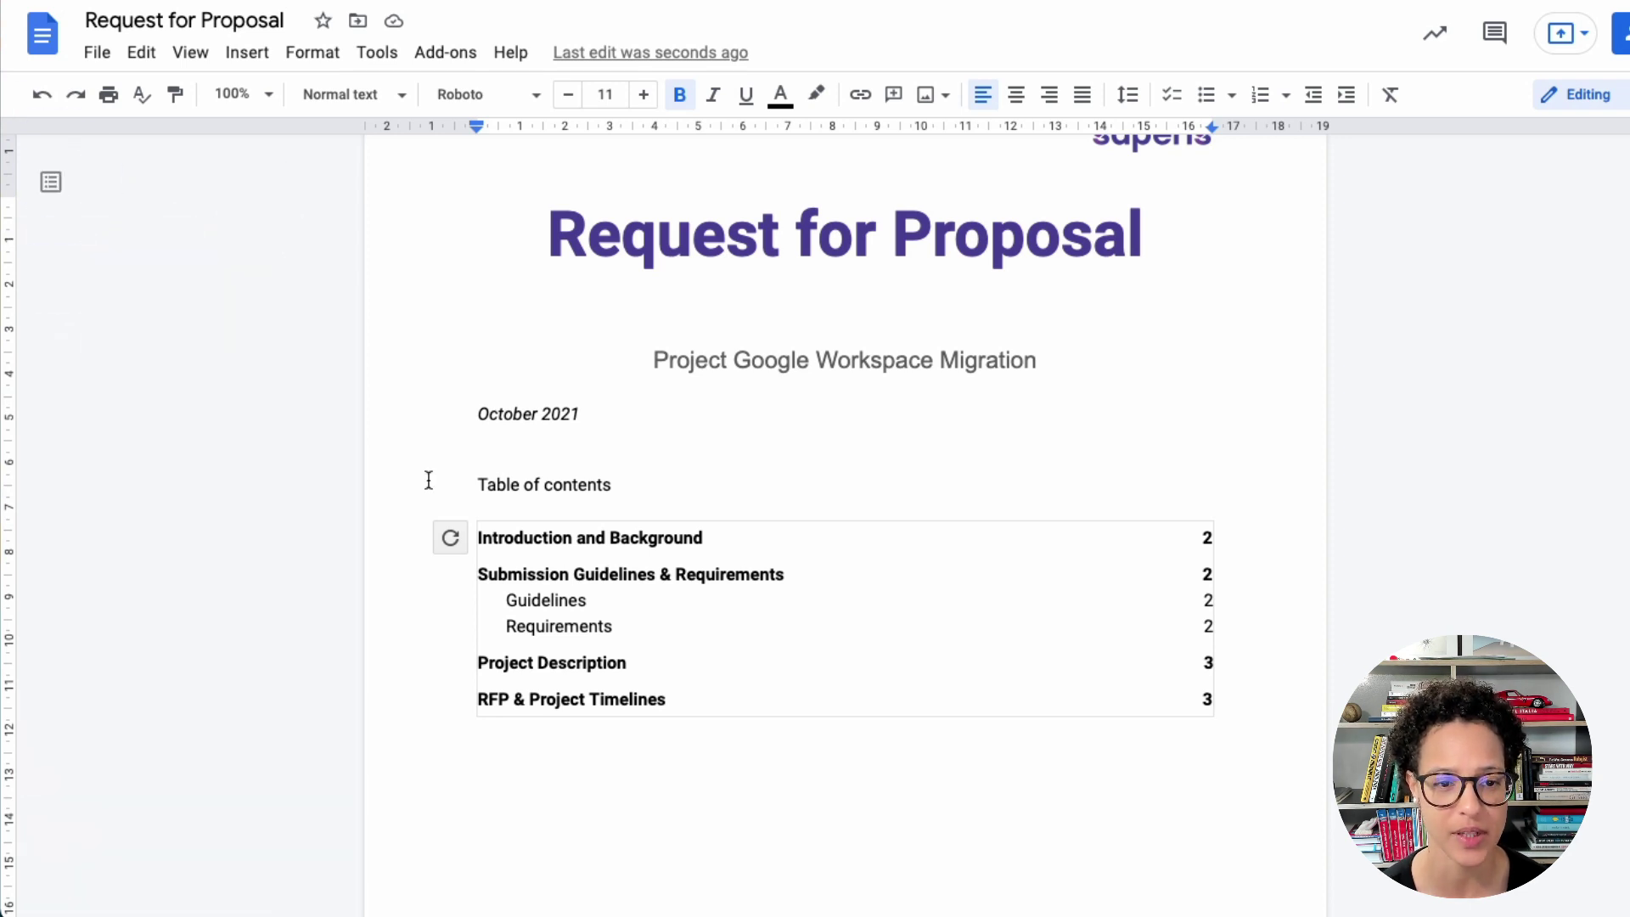
- Increase the 'Table of contents' label to 15 pt, bold it, and colour it purple
left_click_drag(618, 480, 438, 486)
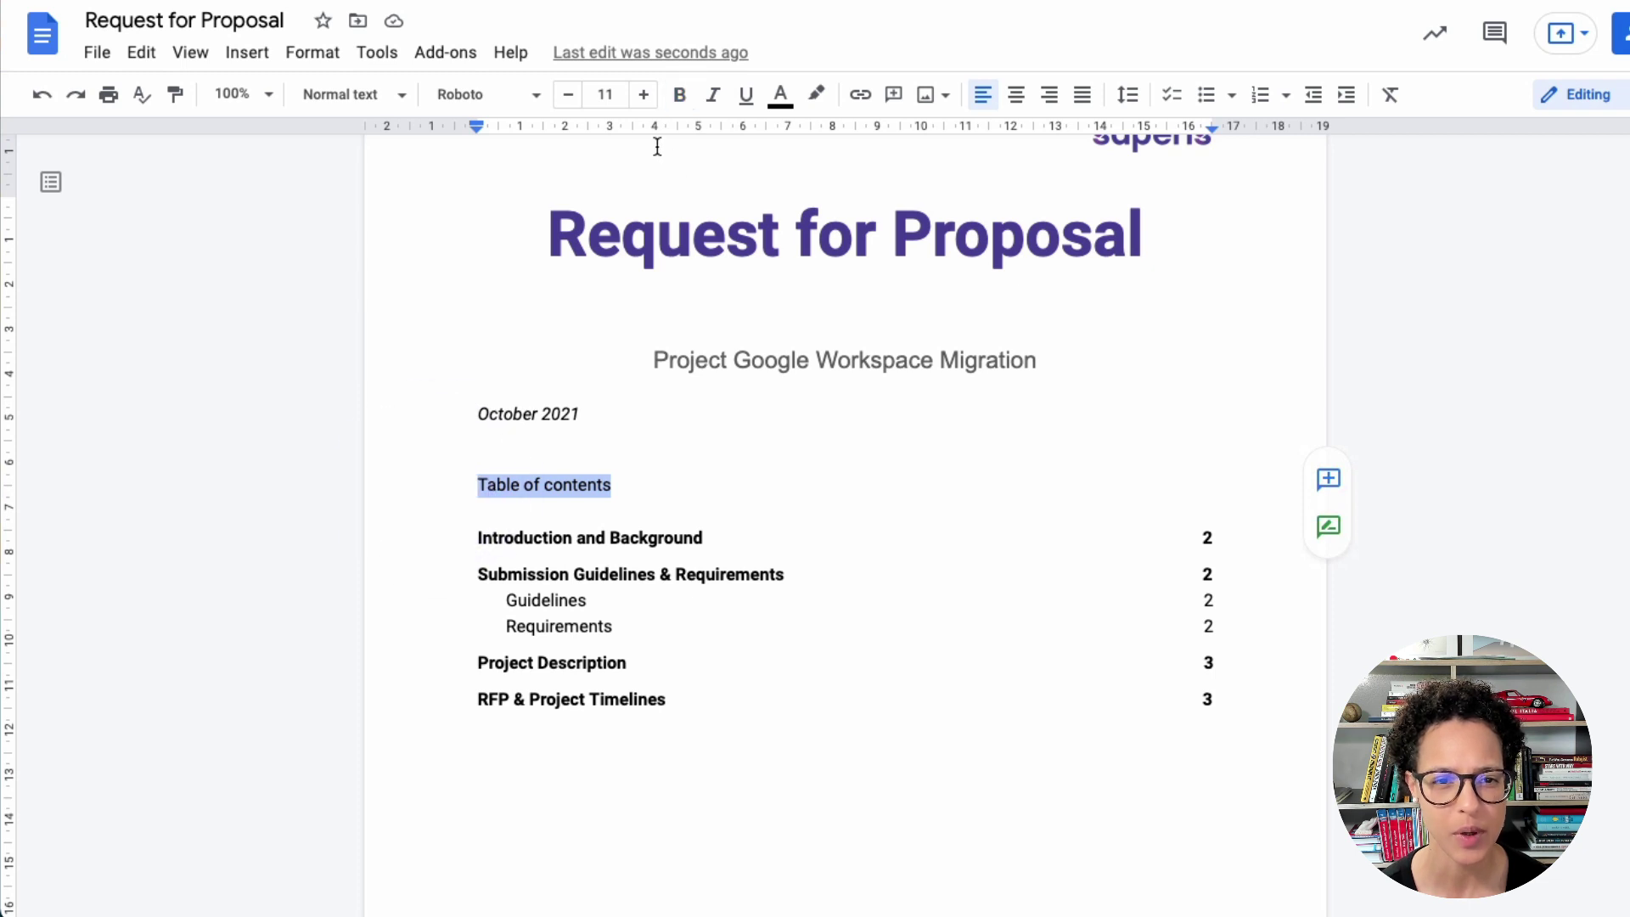
left_click(644, 95)
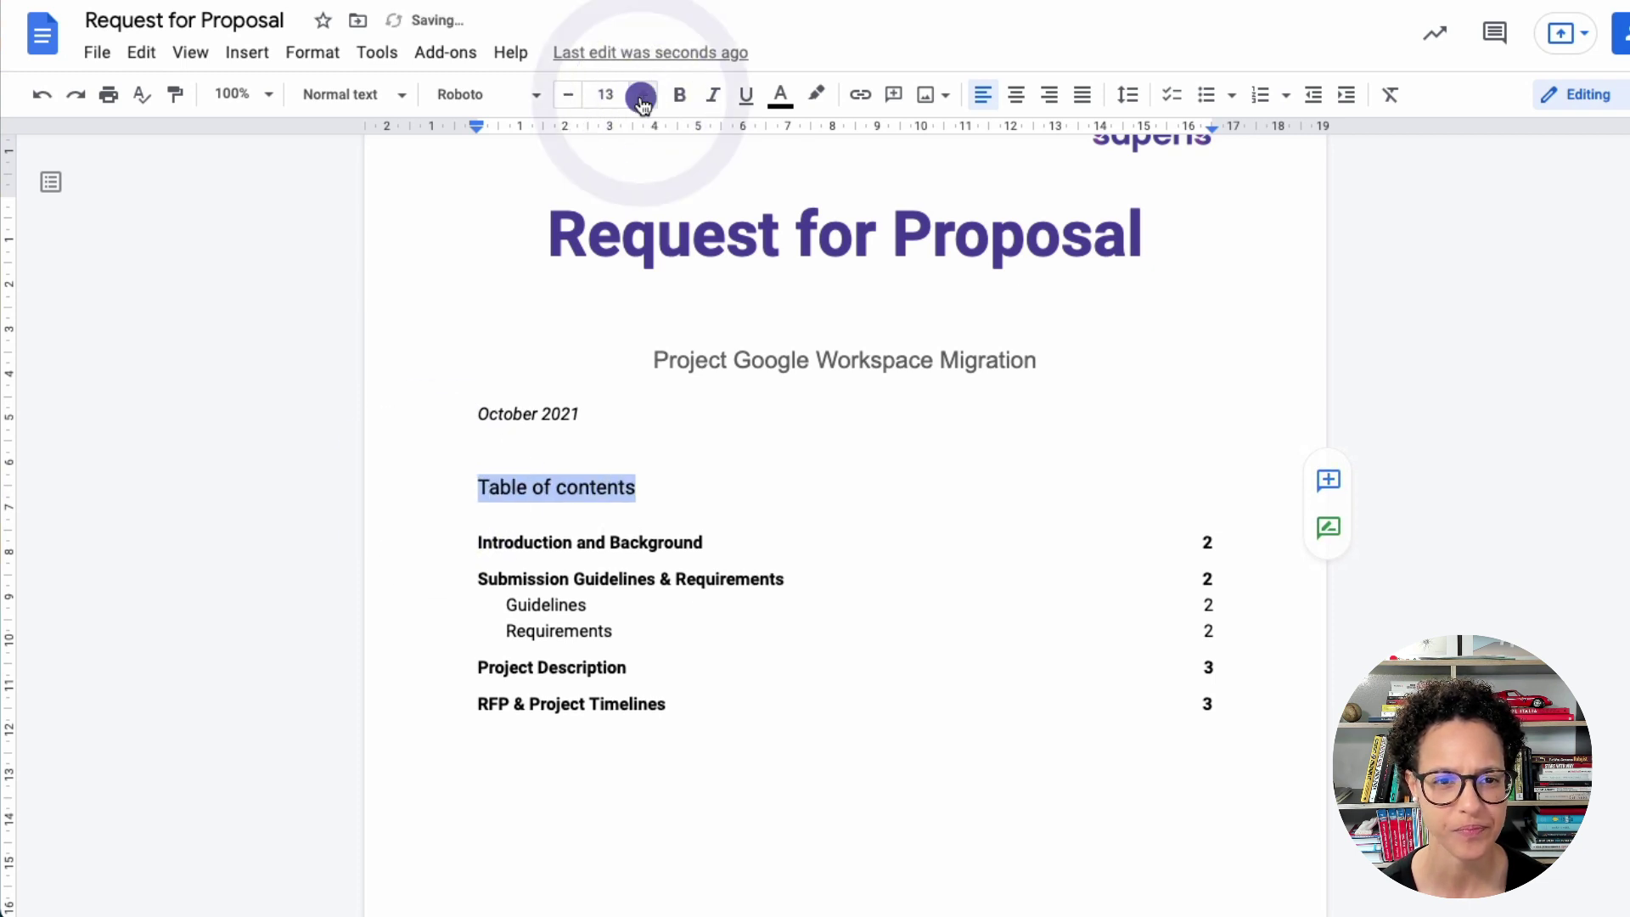
left_click(643, 96)
left_click(644, 95)
left_click(643, 95)
left_click(680, 95)
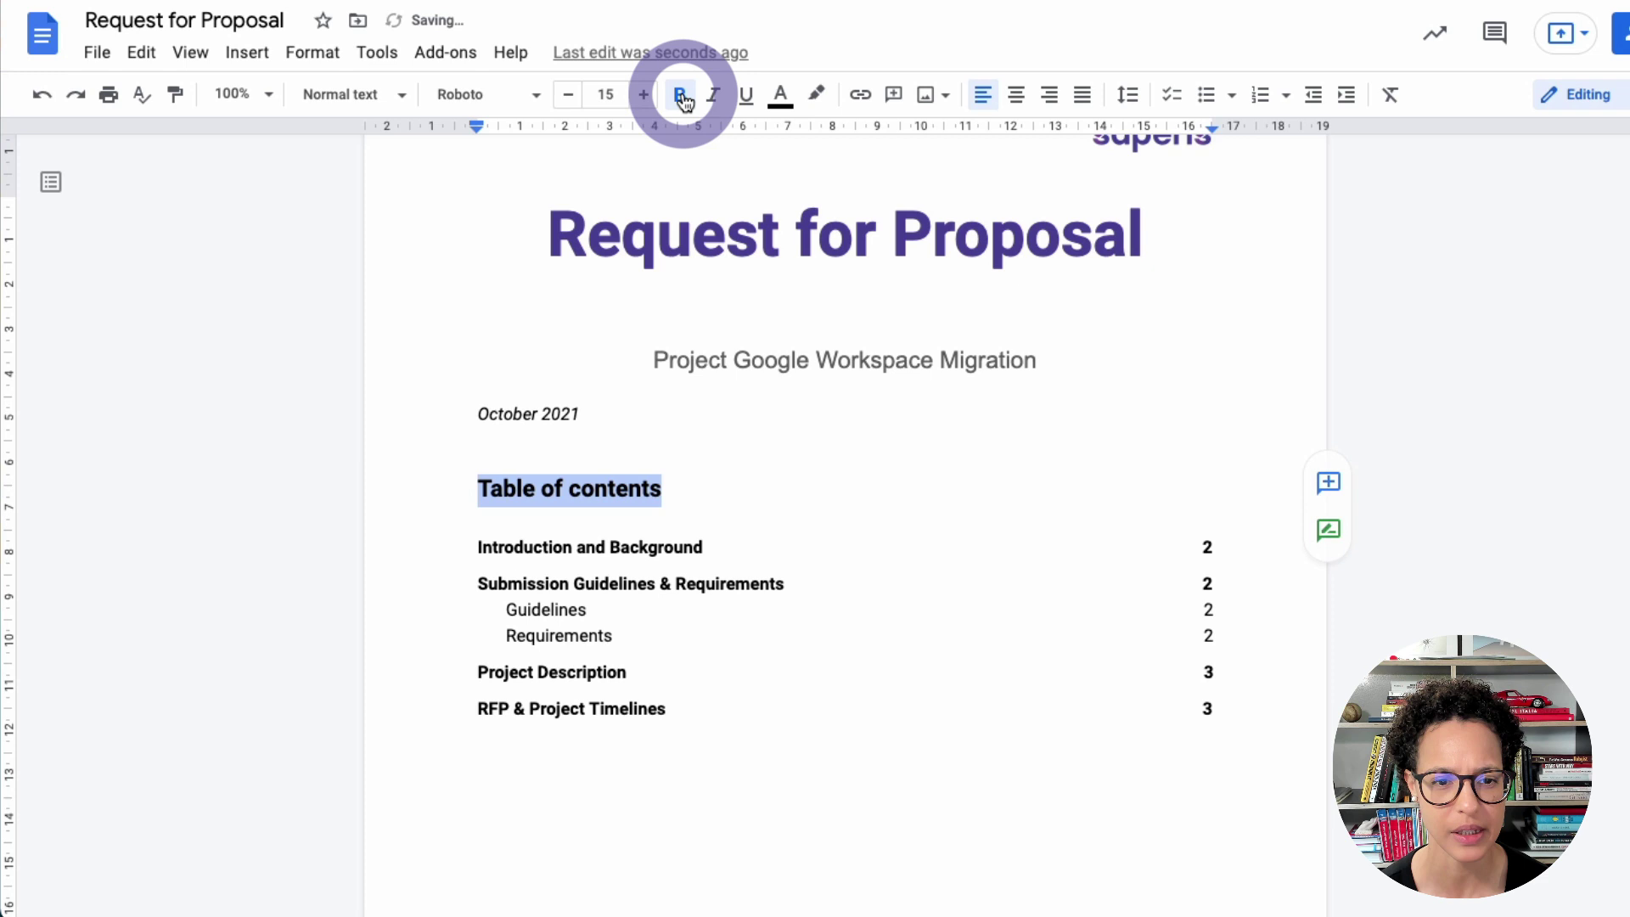
left_click(781, 95)
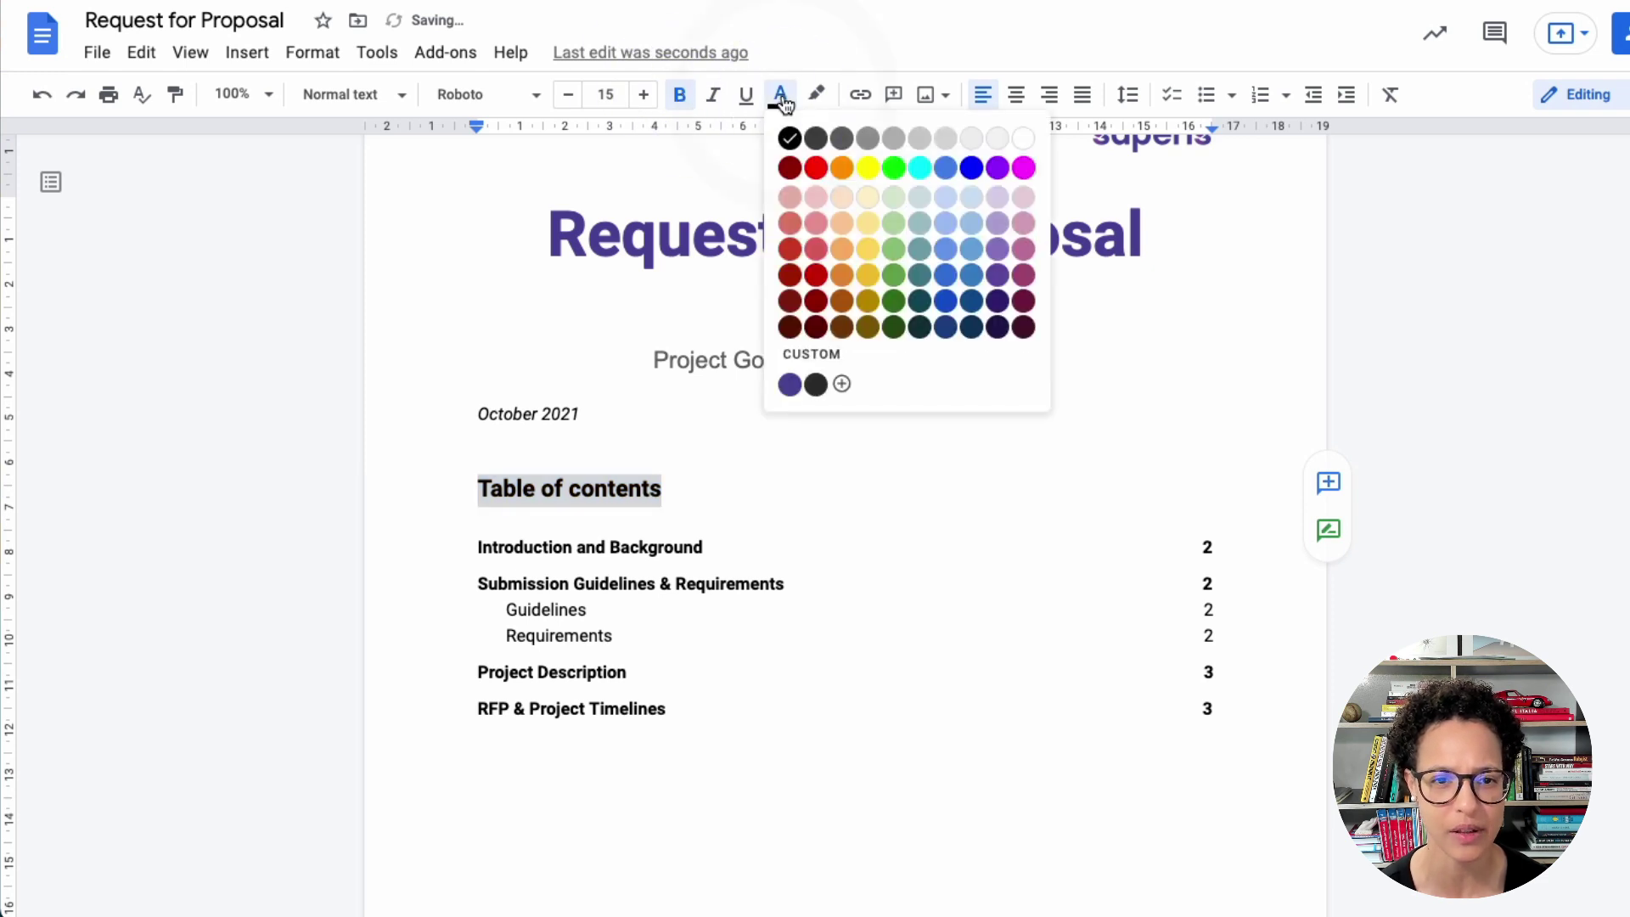
left_click(789, 386)
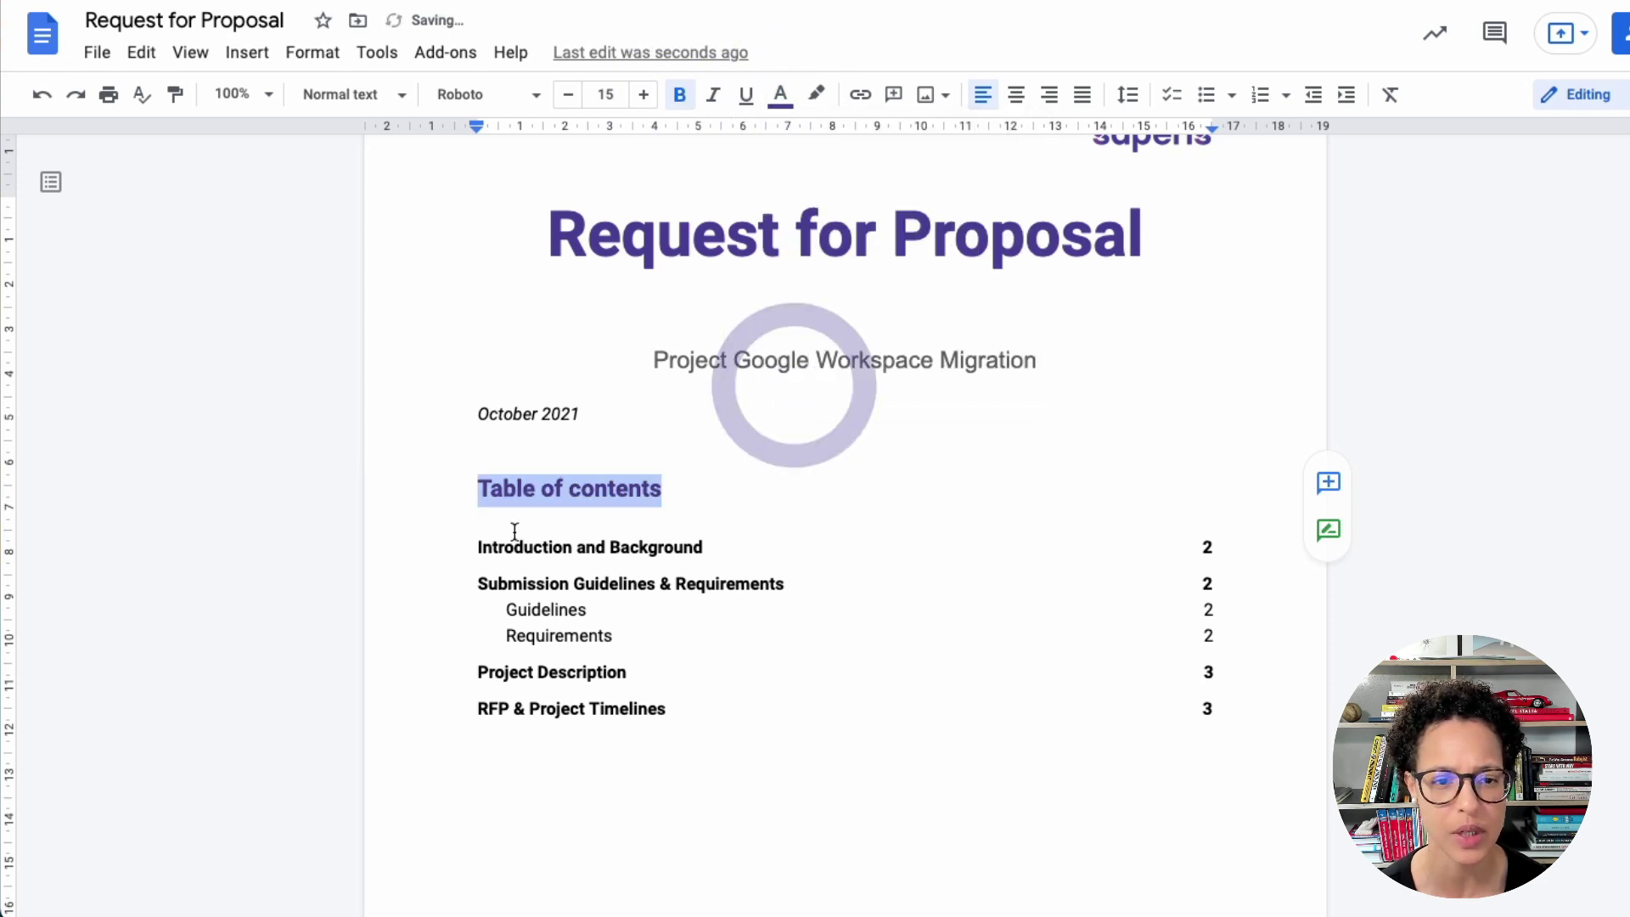
- Insert a page break before the Requirements heading
left_click(716, 674)
scroll(716, 675, "down", 15)
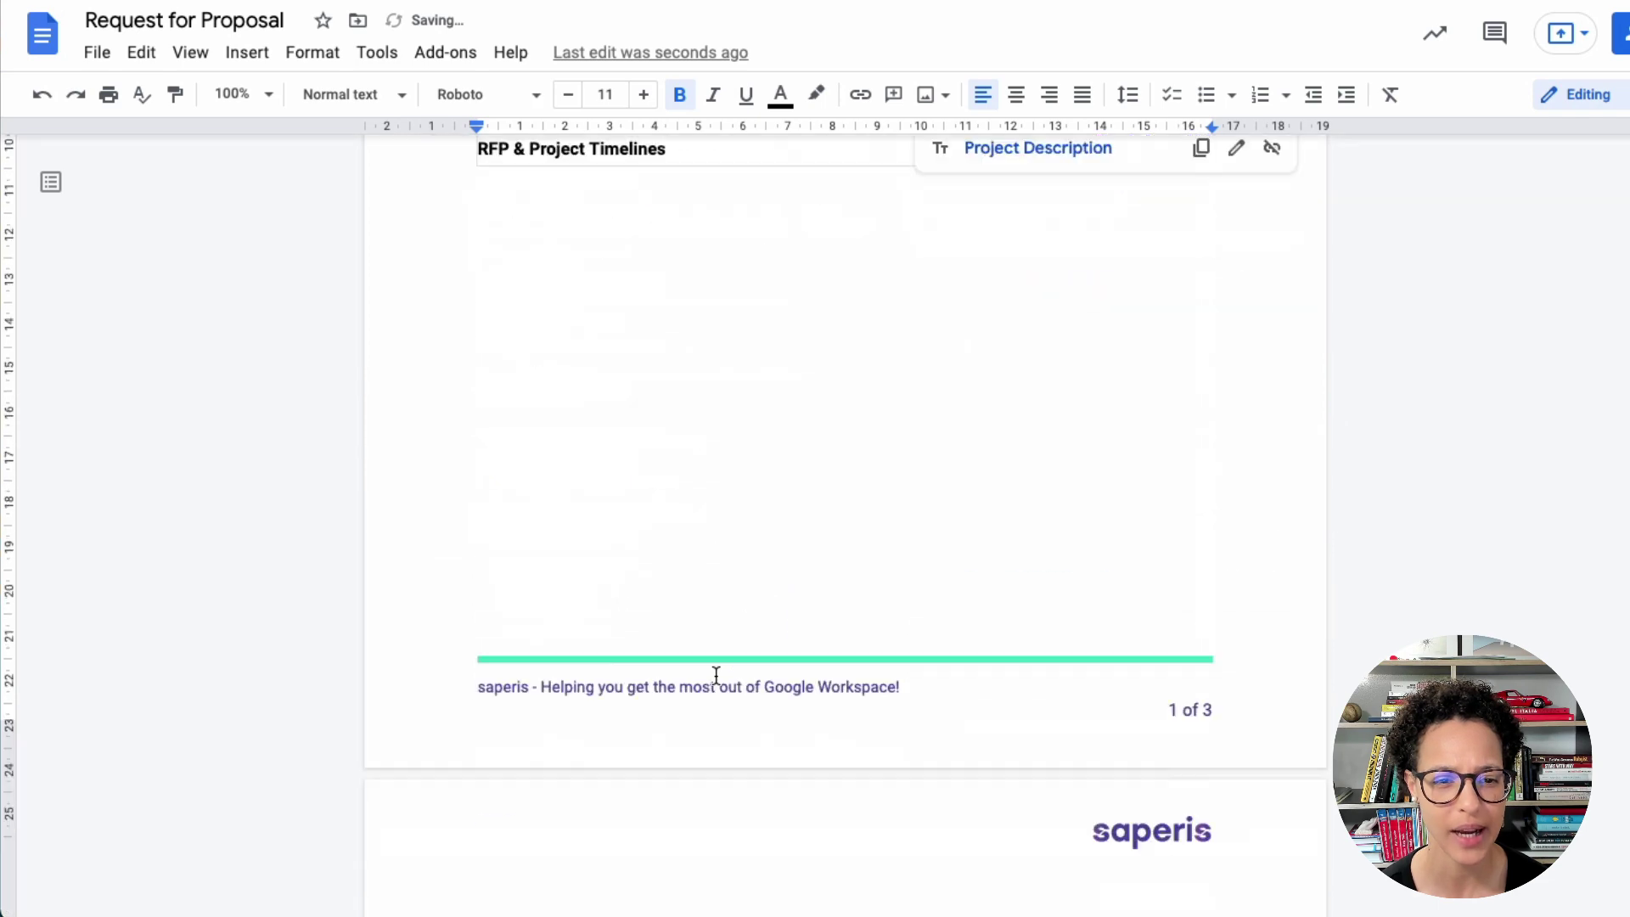
scroll(716, 675, "down", 7)
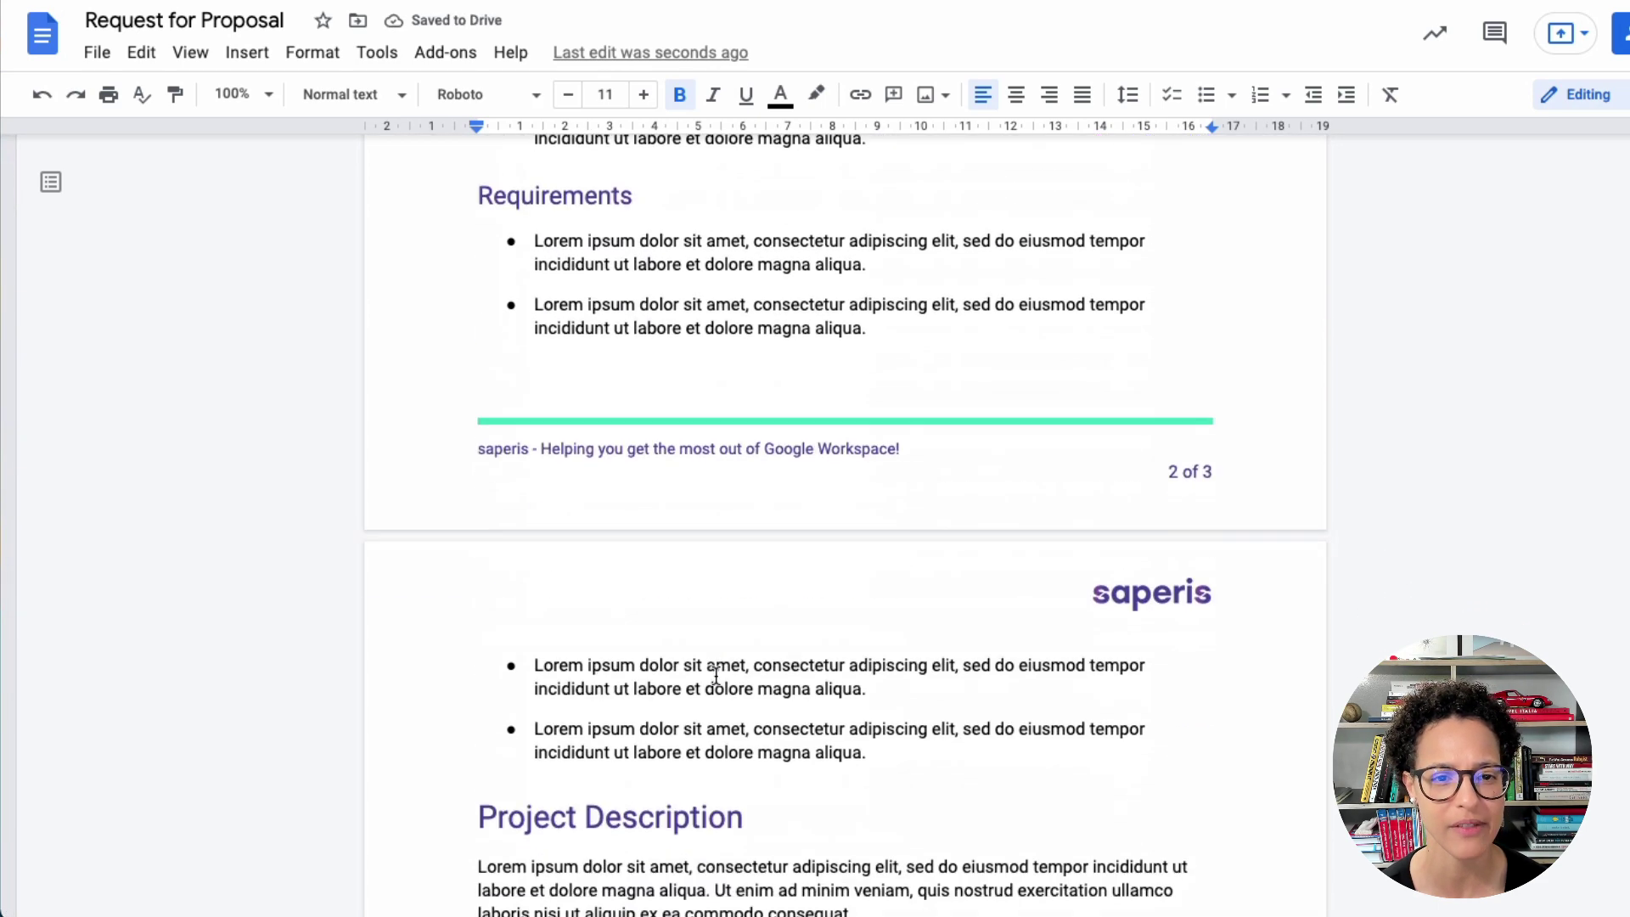
scroll(716, 675, "up", 4)
left_click(480, 542)
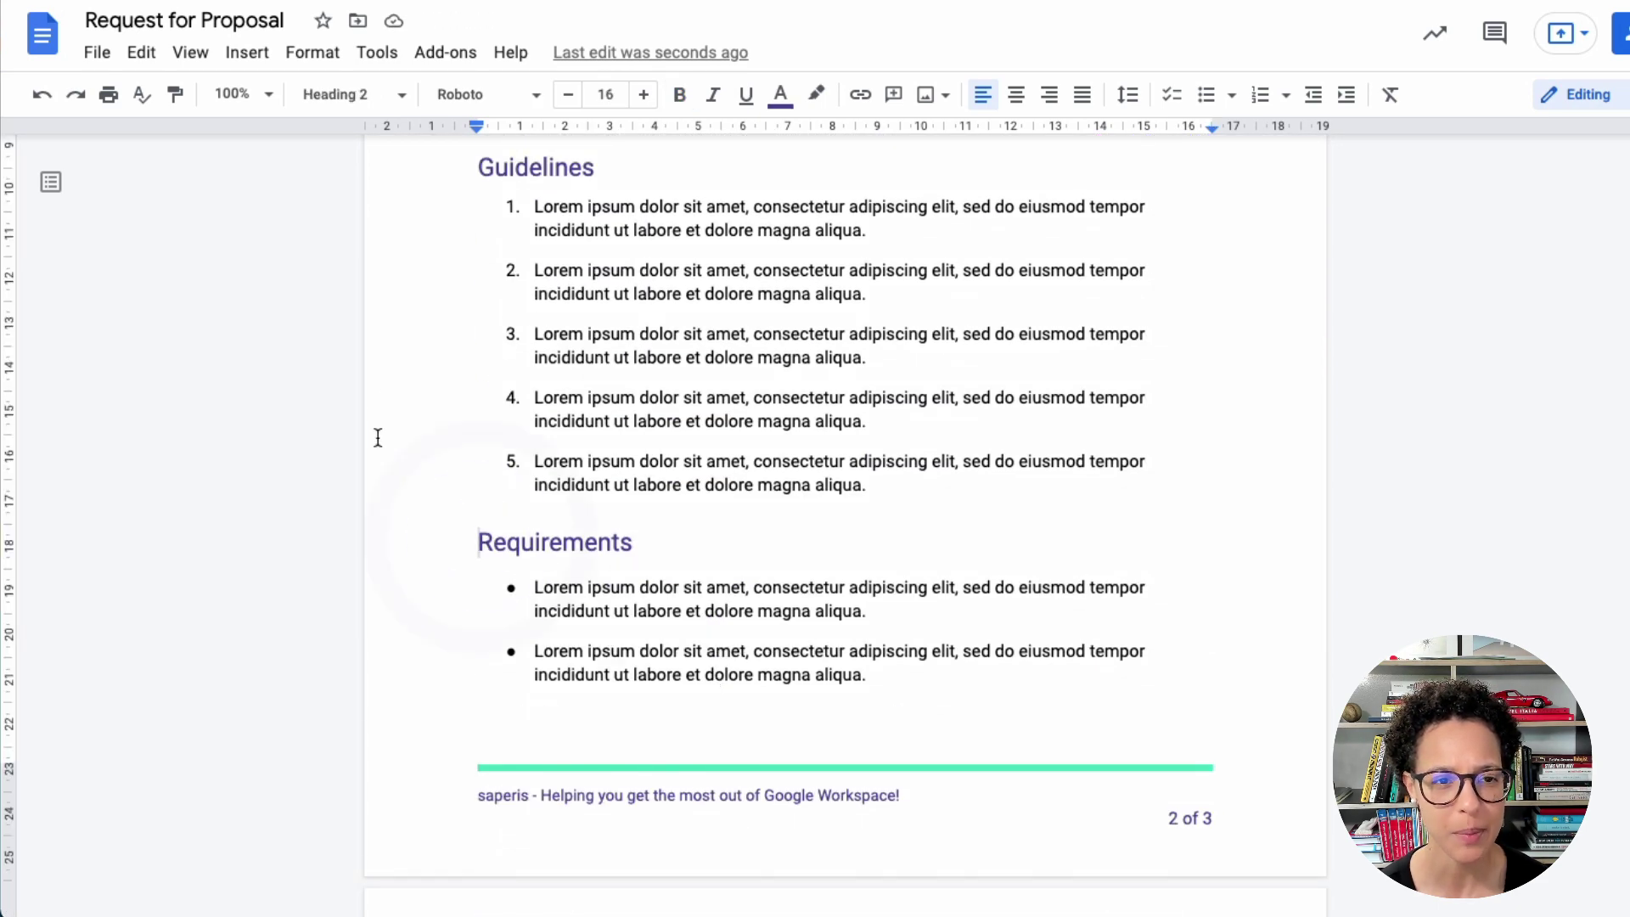
left_click(259, 54)
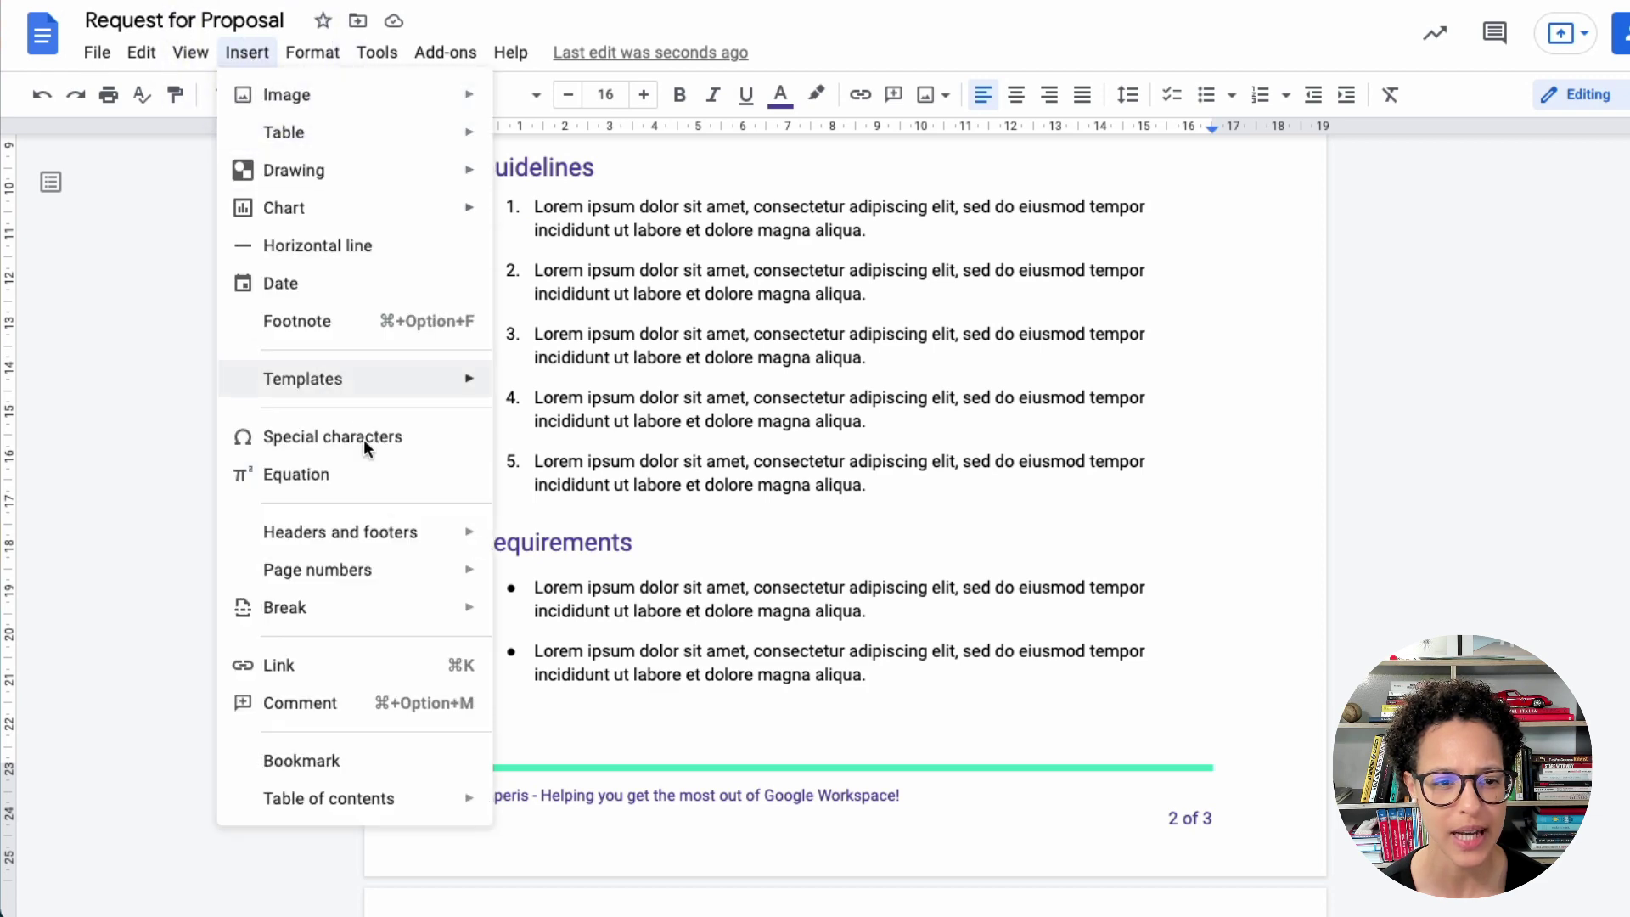
mouse_move(417, 626)
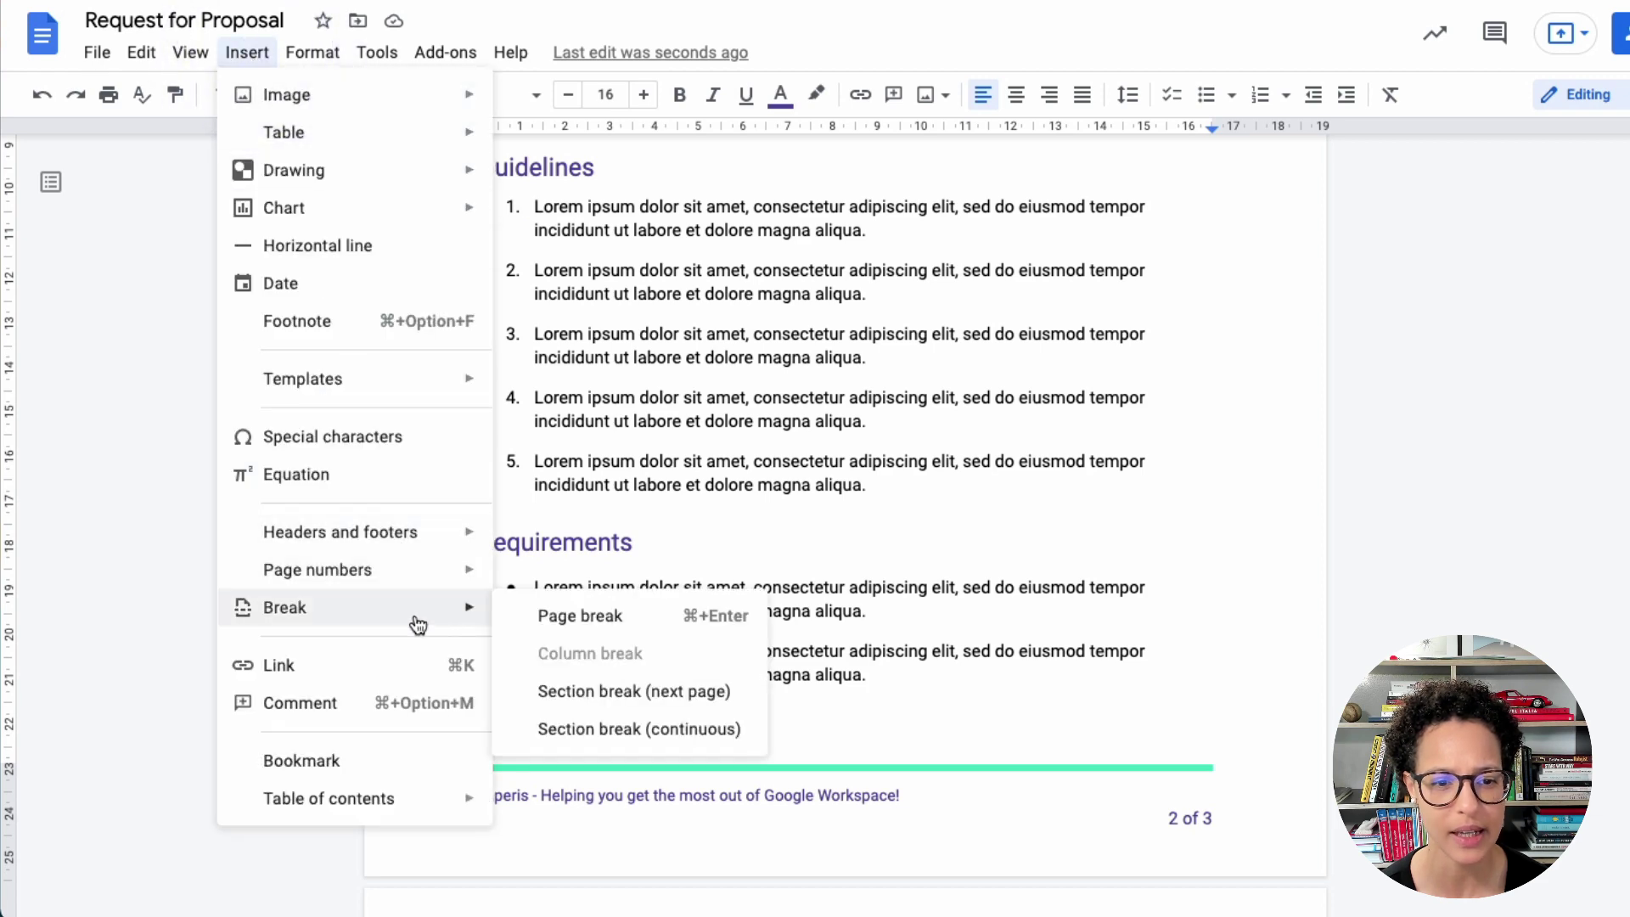
left_click(646, 626)
- Refresh the table of contents so Requirements shows page 3
scroll(460, 551, "up", 10)
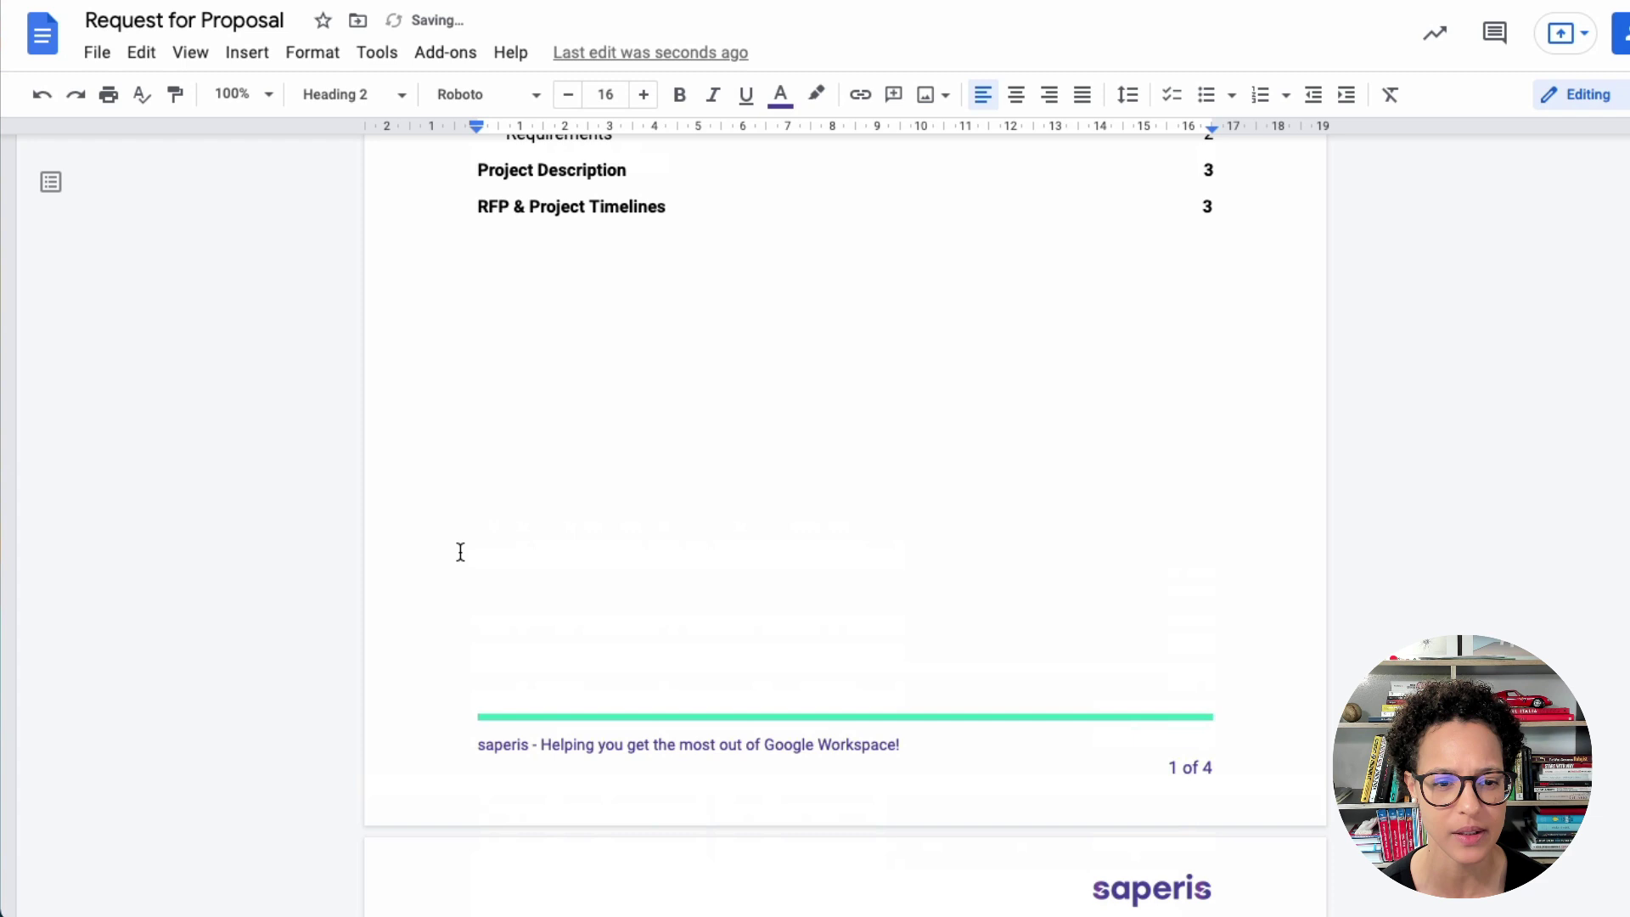
scroll(460, 552, "up", 6)
left_click(653, 688)
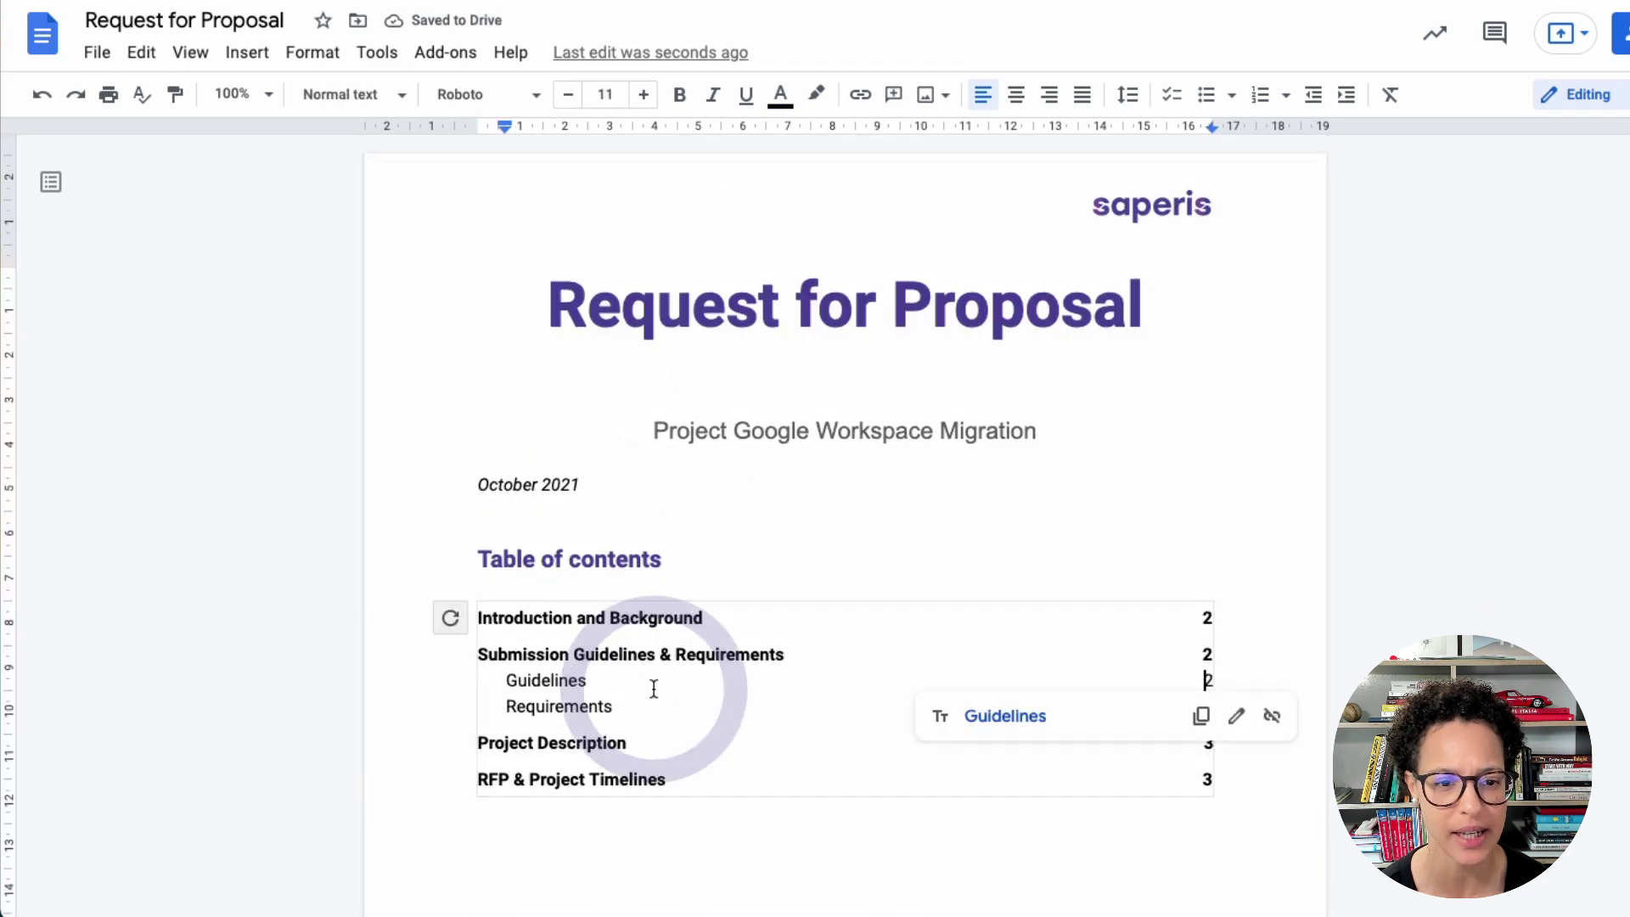
left_click(450, 619)
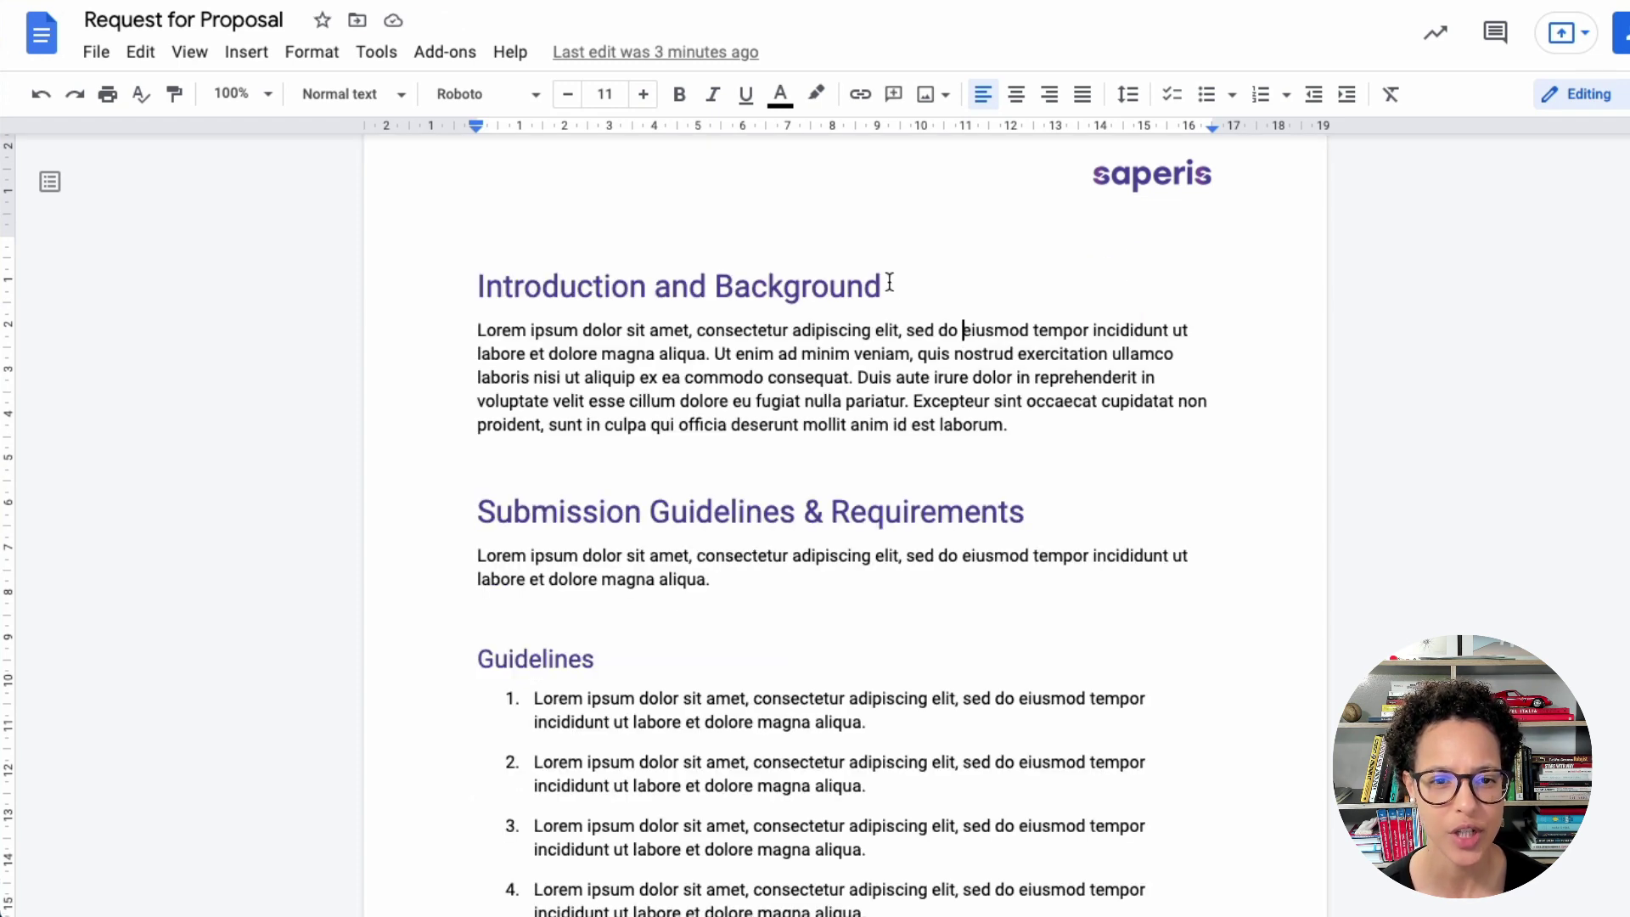
- Change the 'Introduction and Background' heading font to Metal Mania
left_click_drag(876, 283, 475, 283)
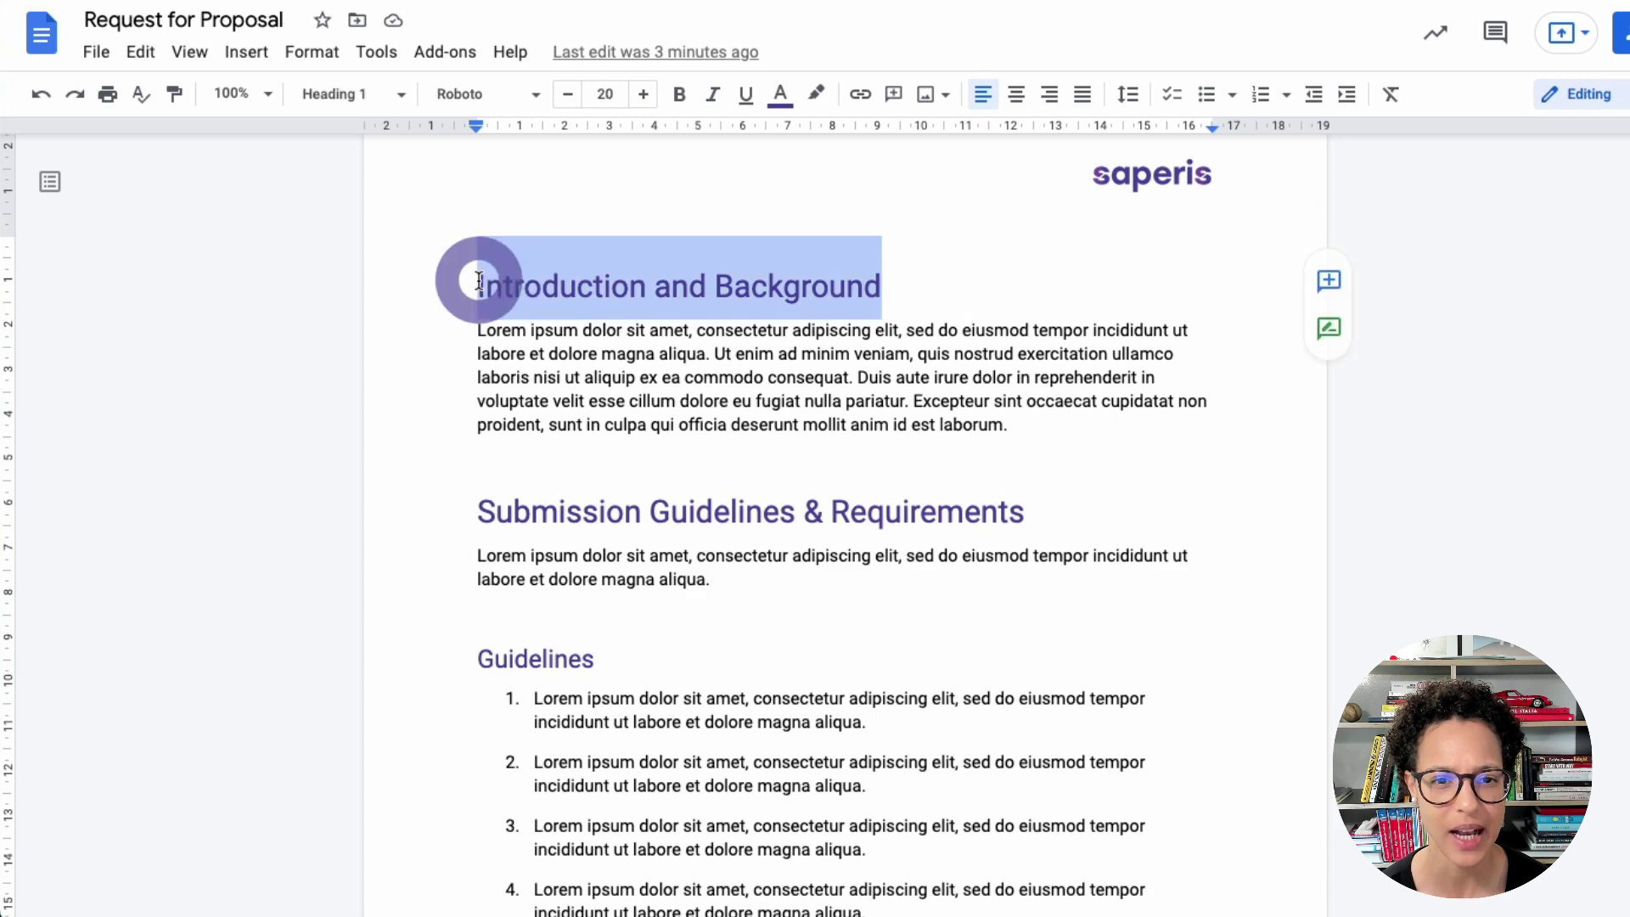
left_click(514, 95)
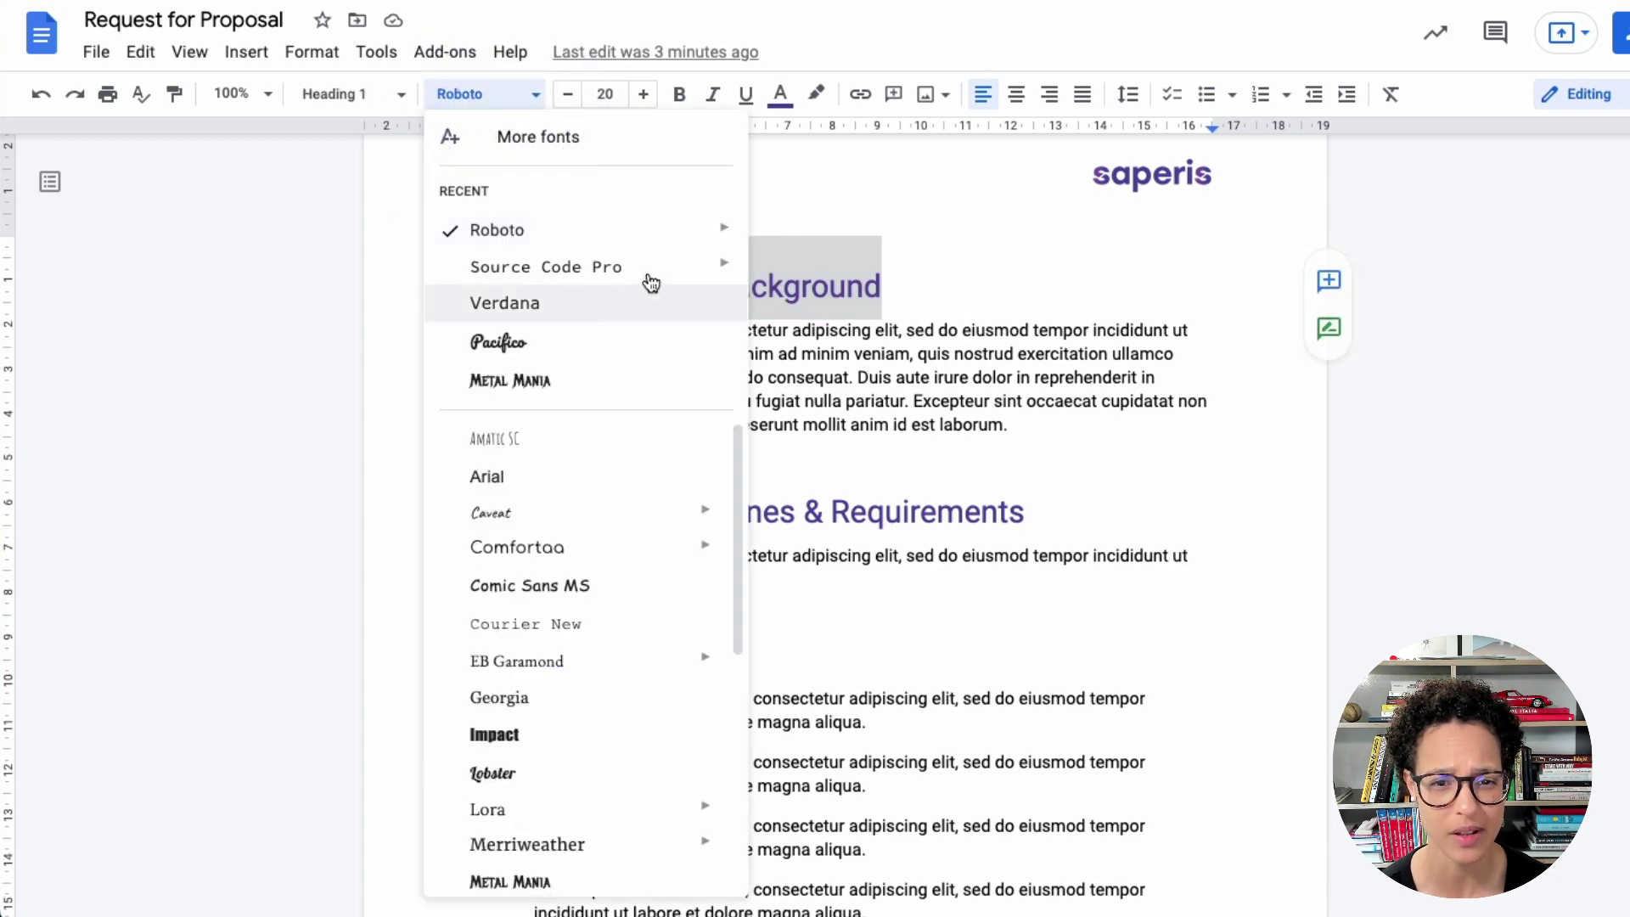
mouse_move(651, 283)
left_click(583, 383)
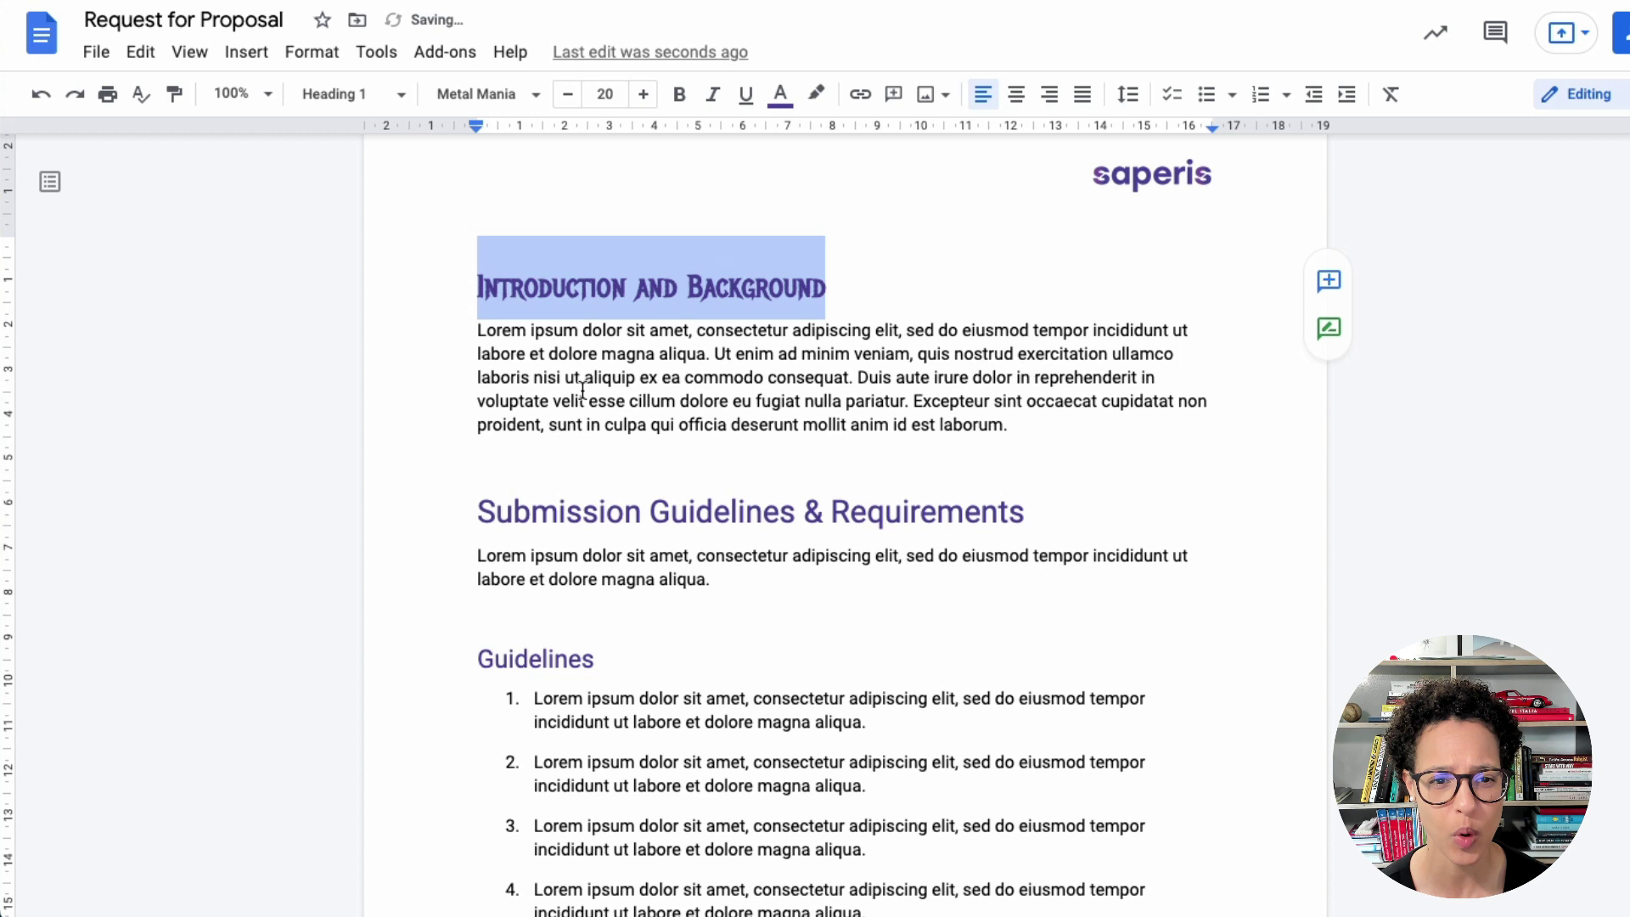
- Update the Heading 1 style to match the Metal Mania heading
left_click(406, 97)
mouse_move(502, 395)
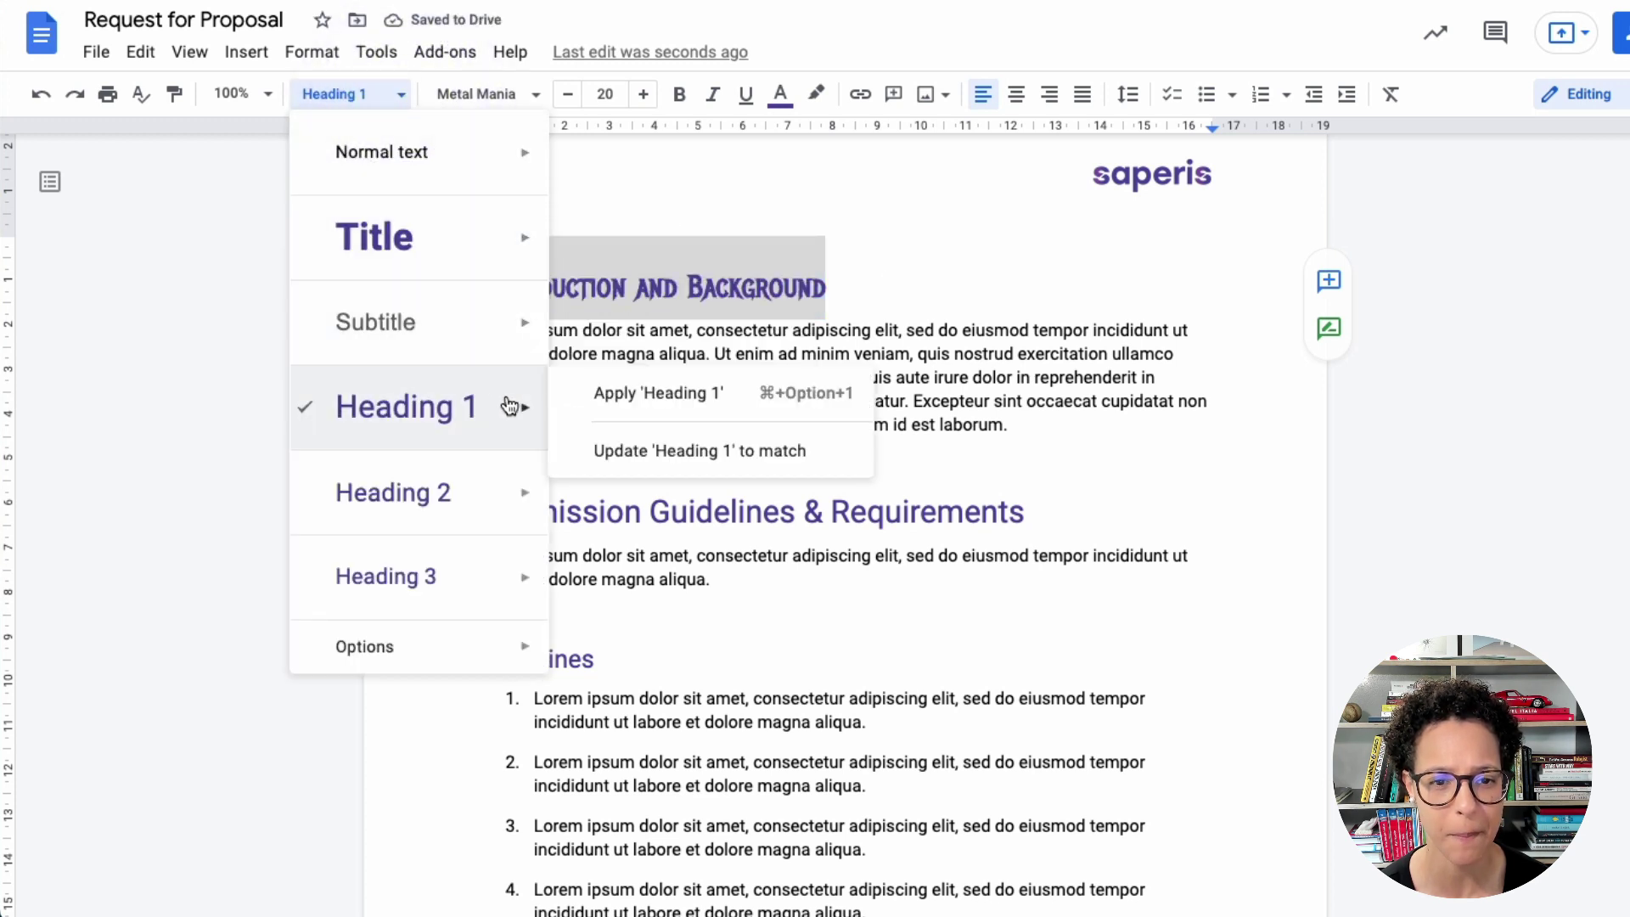
left_click(811, 450)
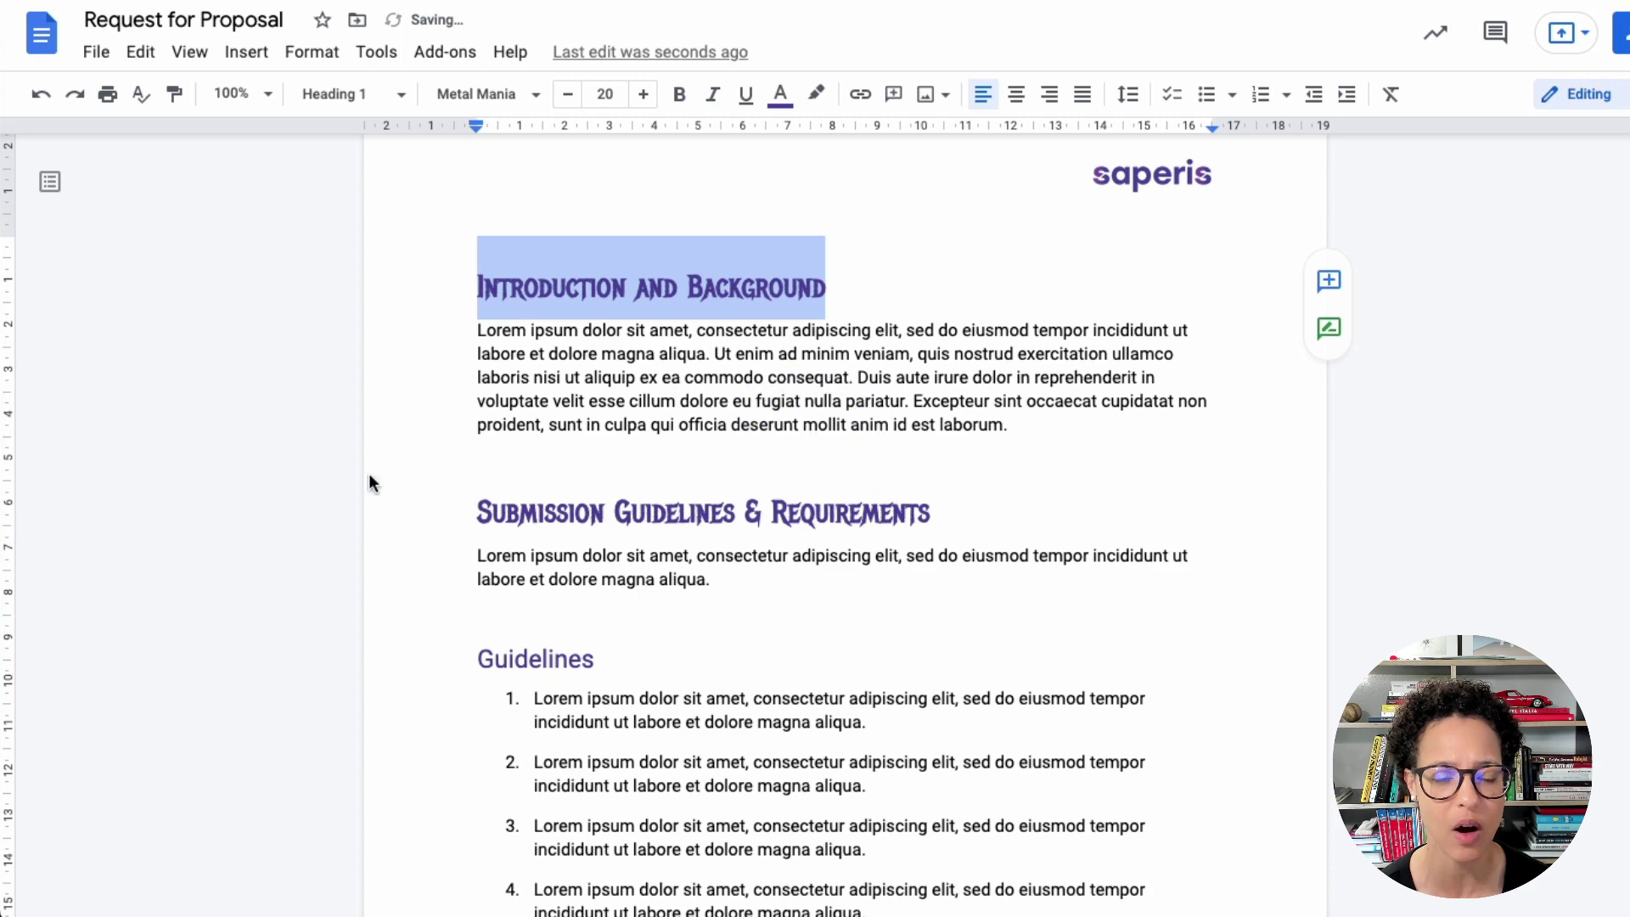
scroll(437, 447, "down", 20)
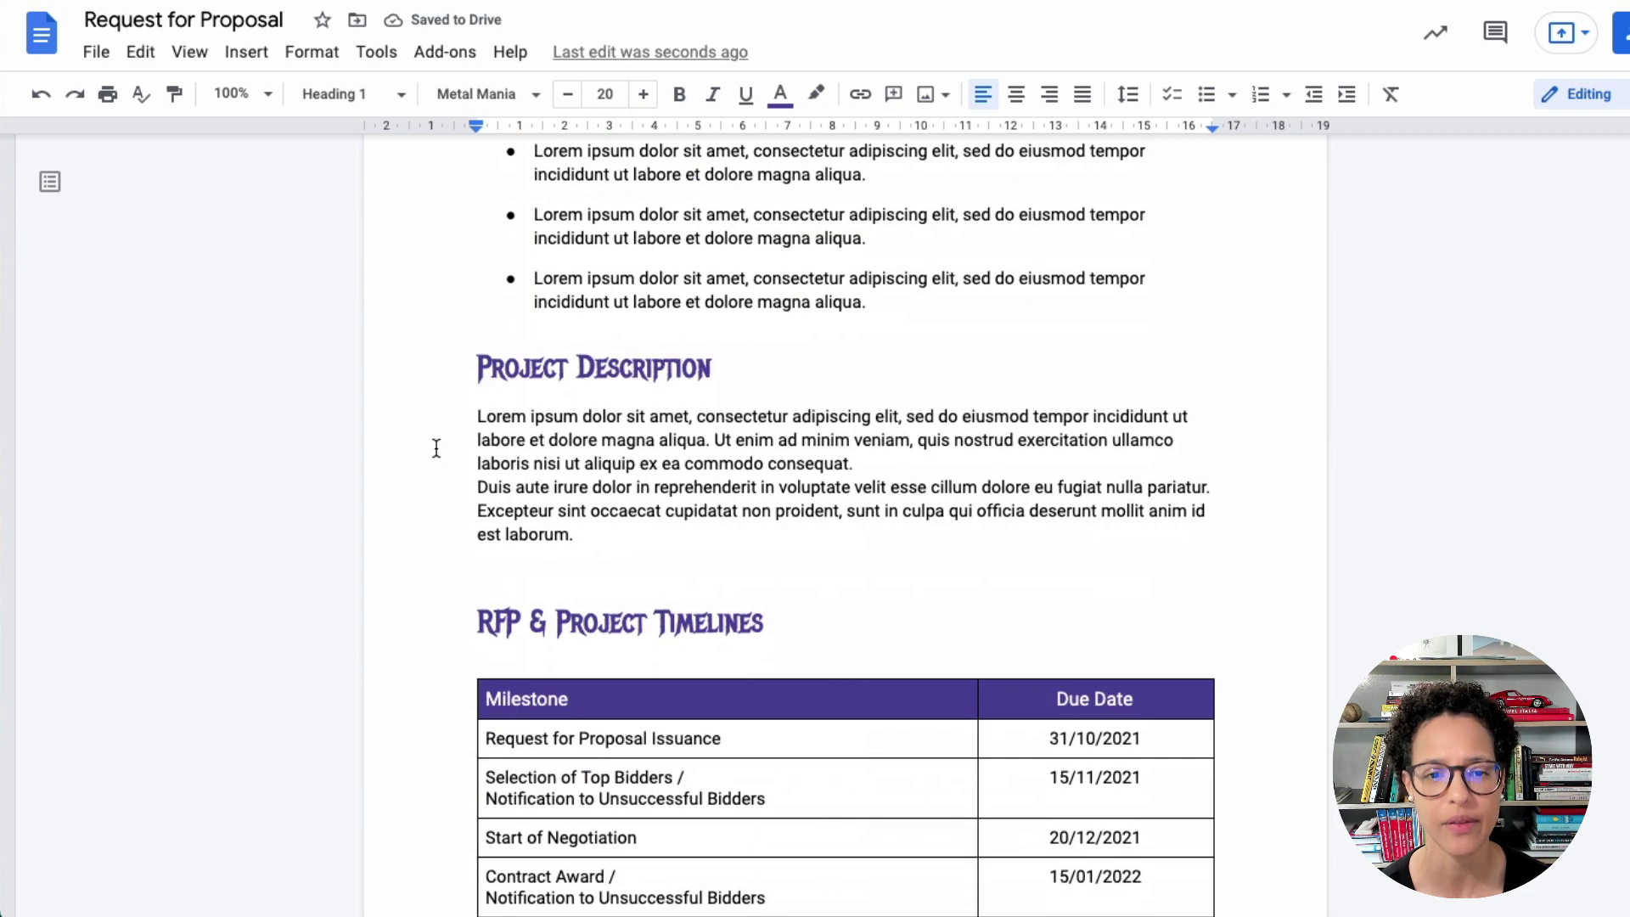
scroll(436, 447, "up", 20)
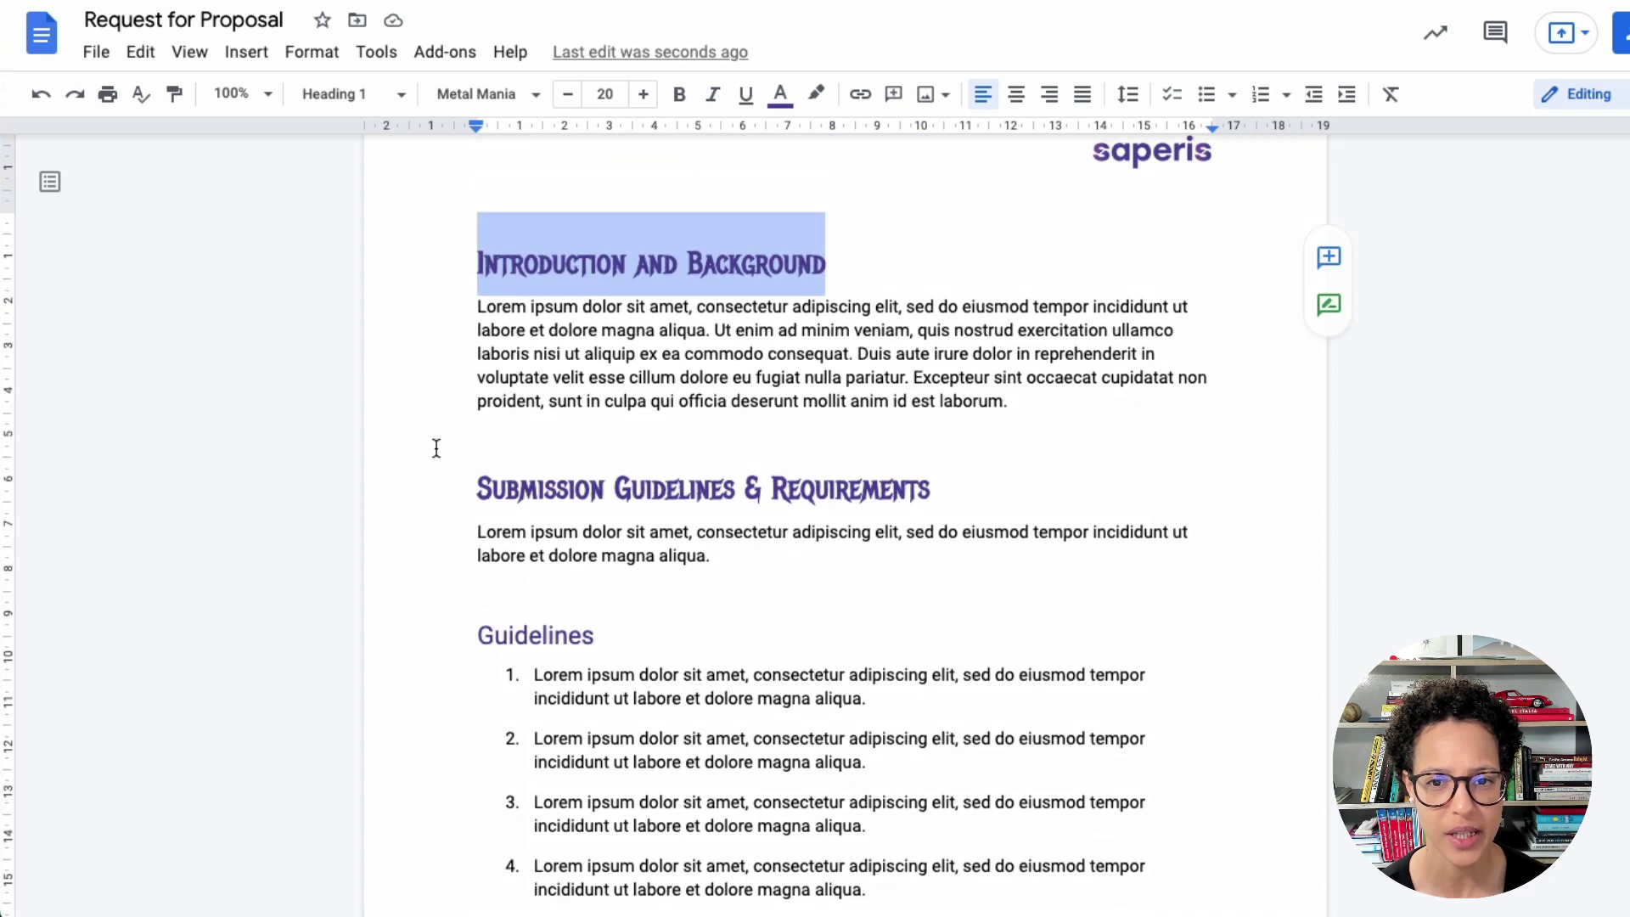
- Apply numbering to both Heading 1 lines and drag their indents back to the left margin
left_click(468, 258)
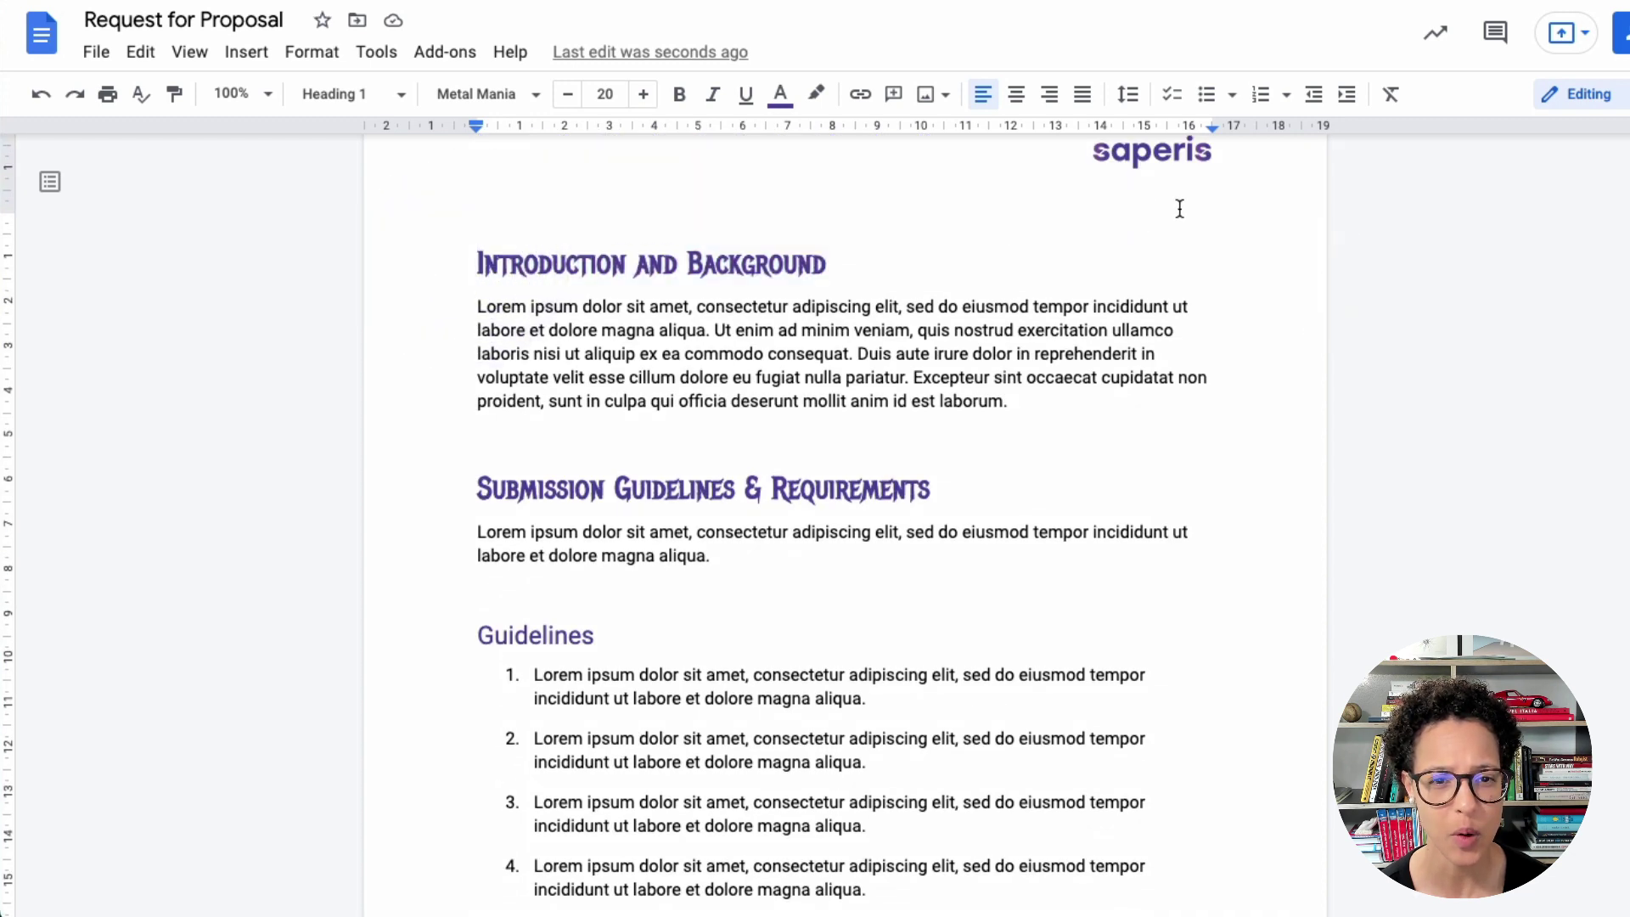
left_click(1259, 97)
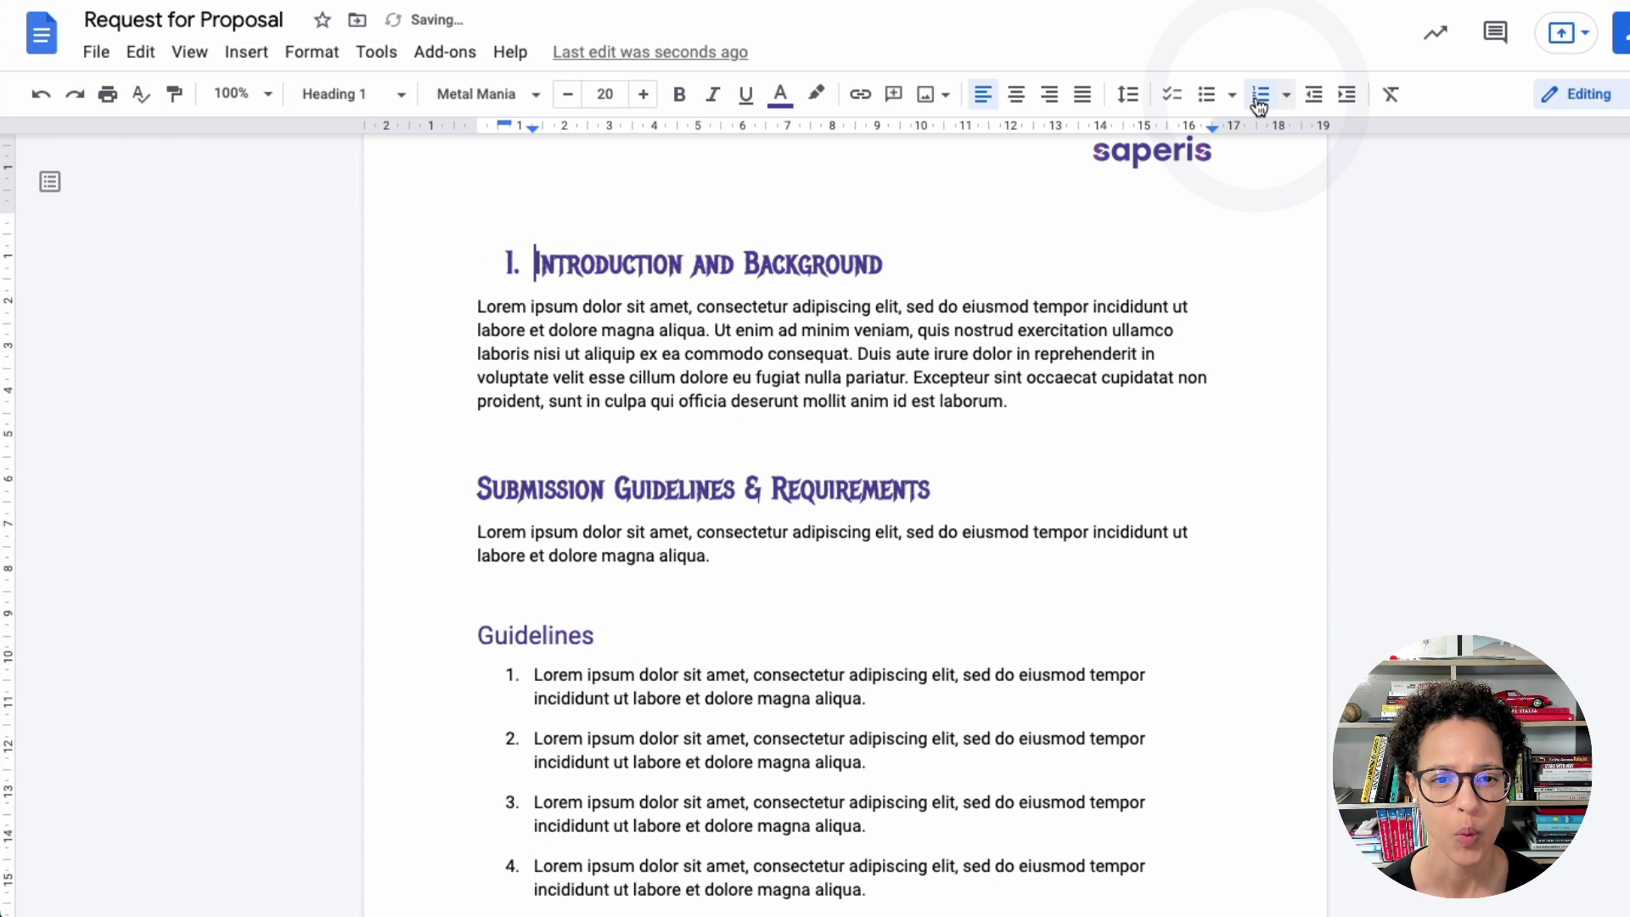
left_click_drag(531, 128, 507, 129)
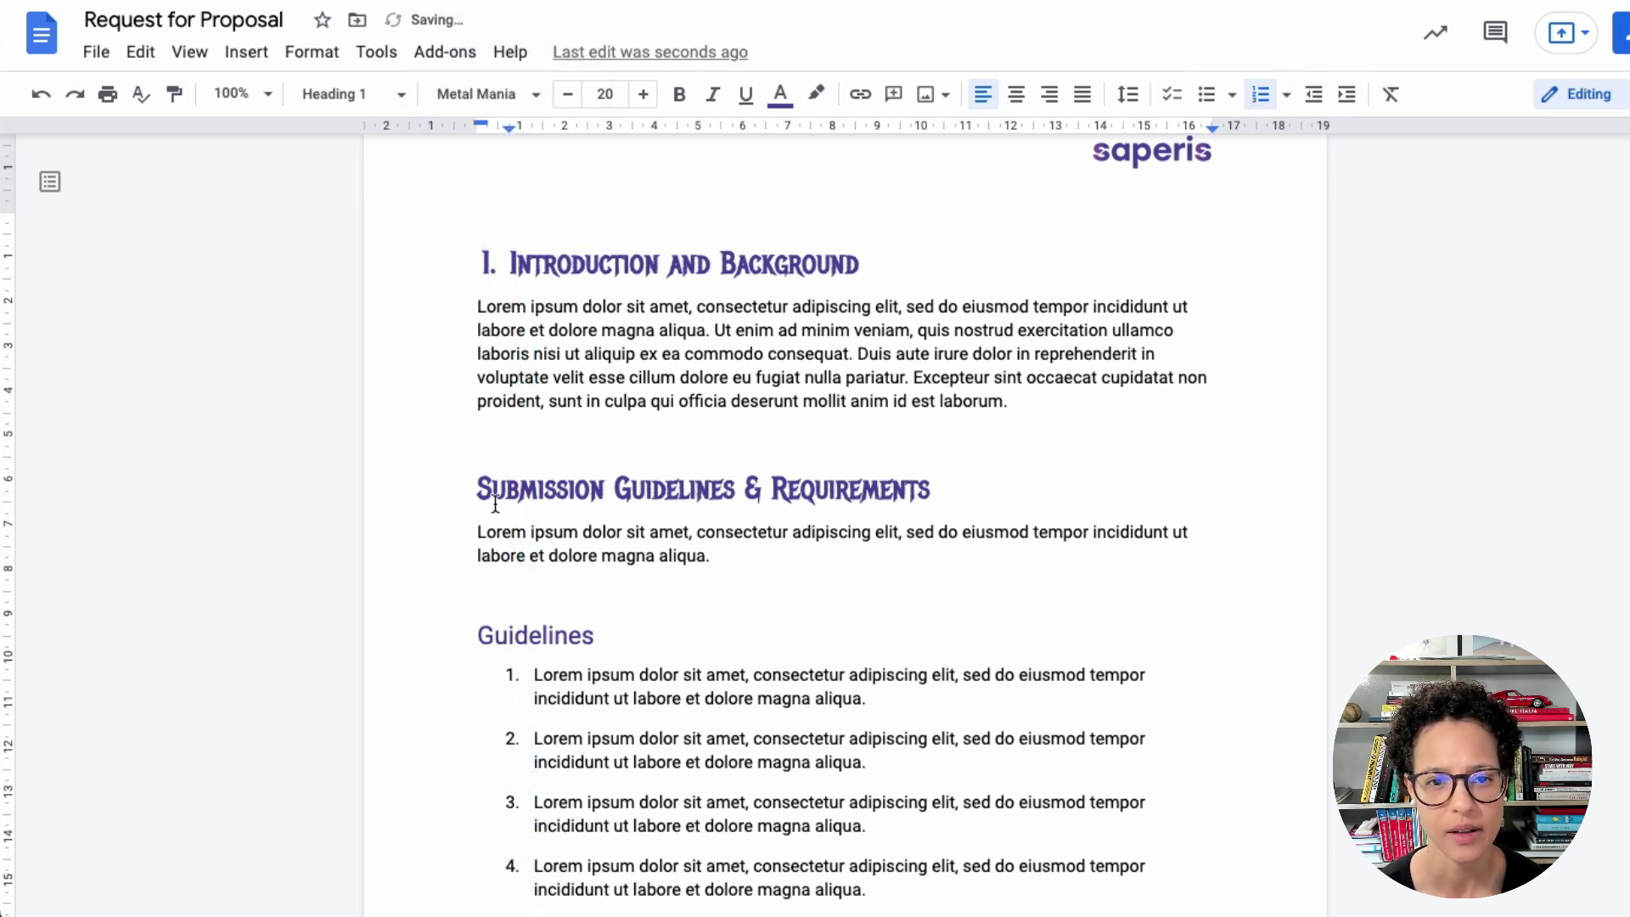
left_click(460, 490)
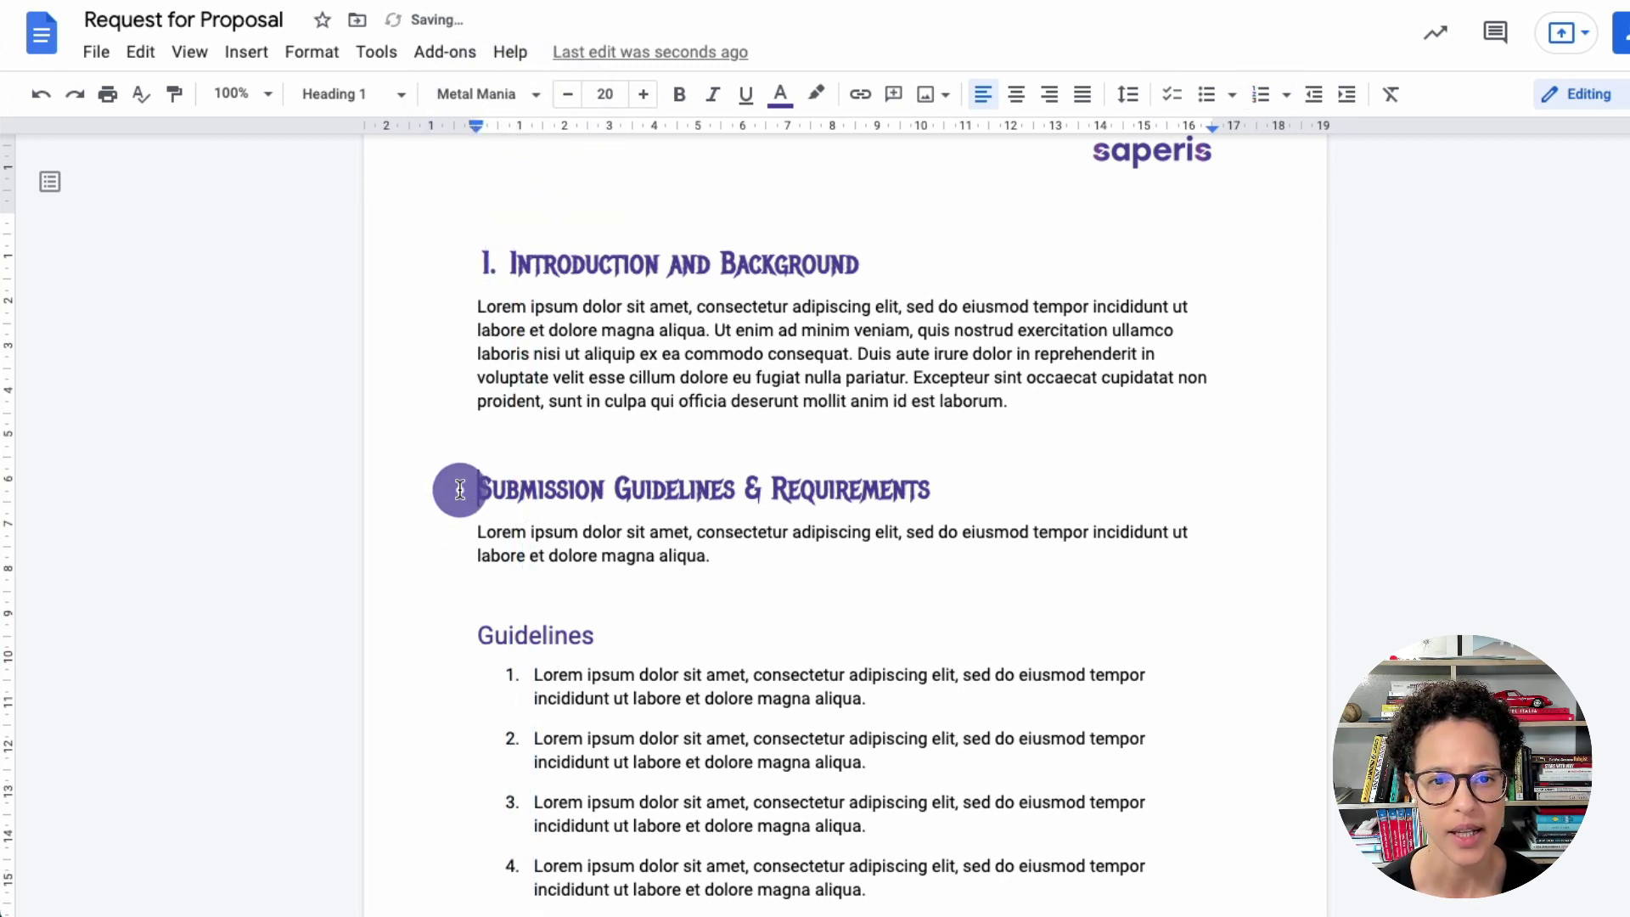
left_click(1264, 95)
left_click_drag(535, 124, 507, 125)
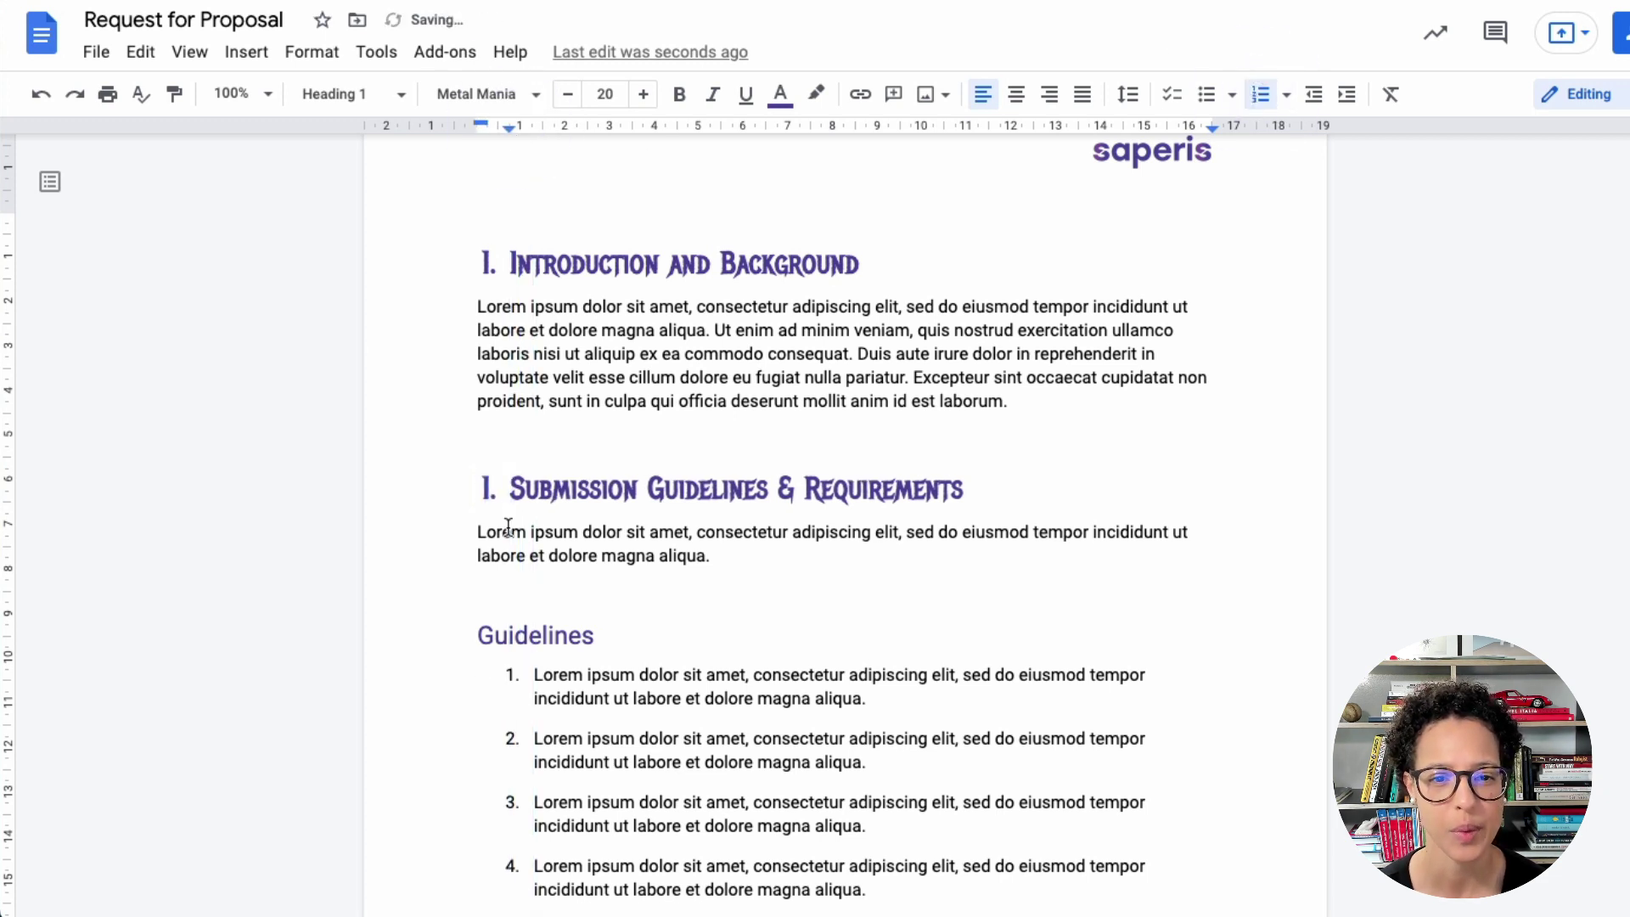
- Continue the previous numbering so 'Submission Guidelines & Requirements' becomes 2, aligned to the margin
left_click(486, 490)
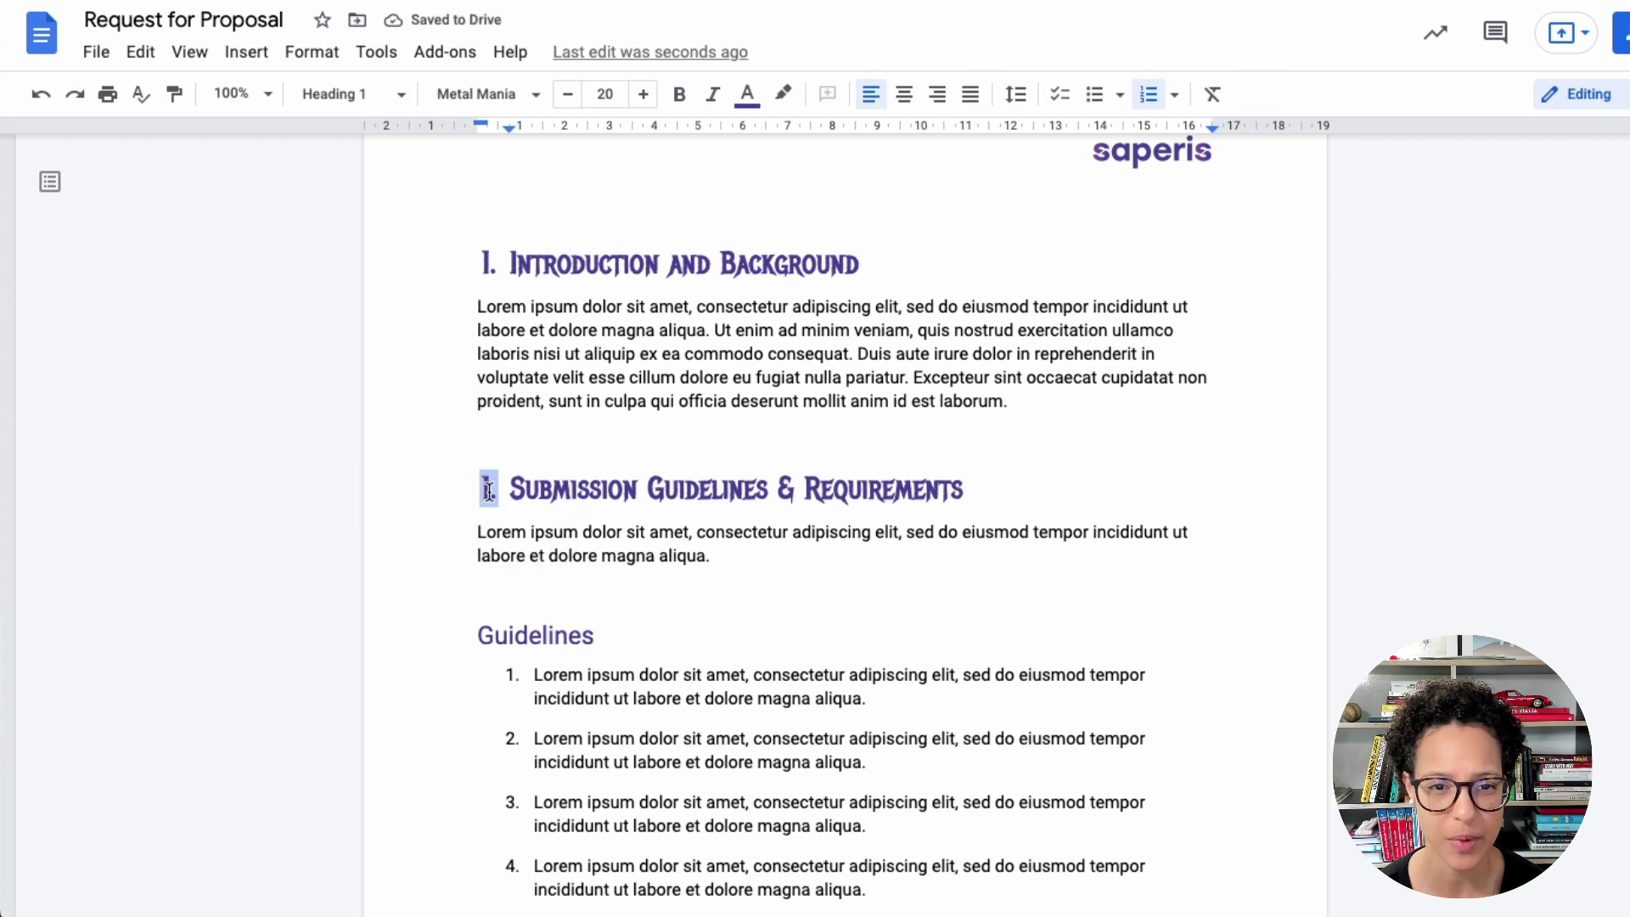
right_click(487, 490)
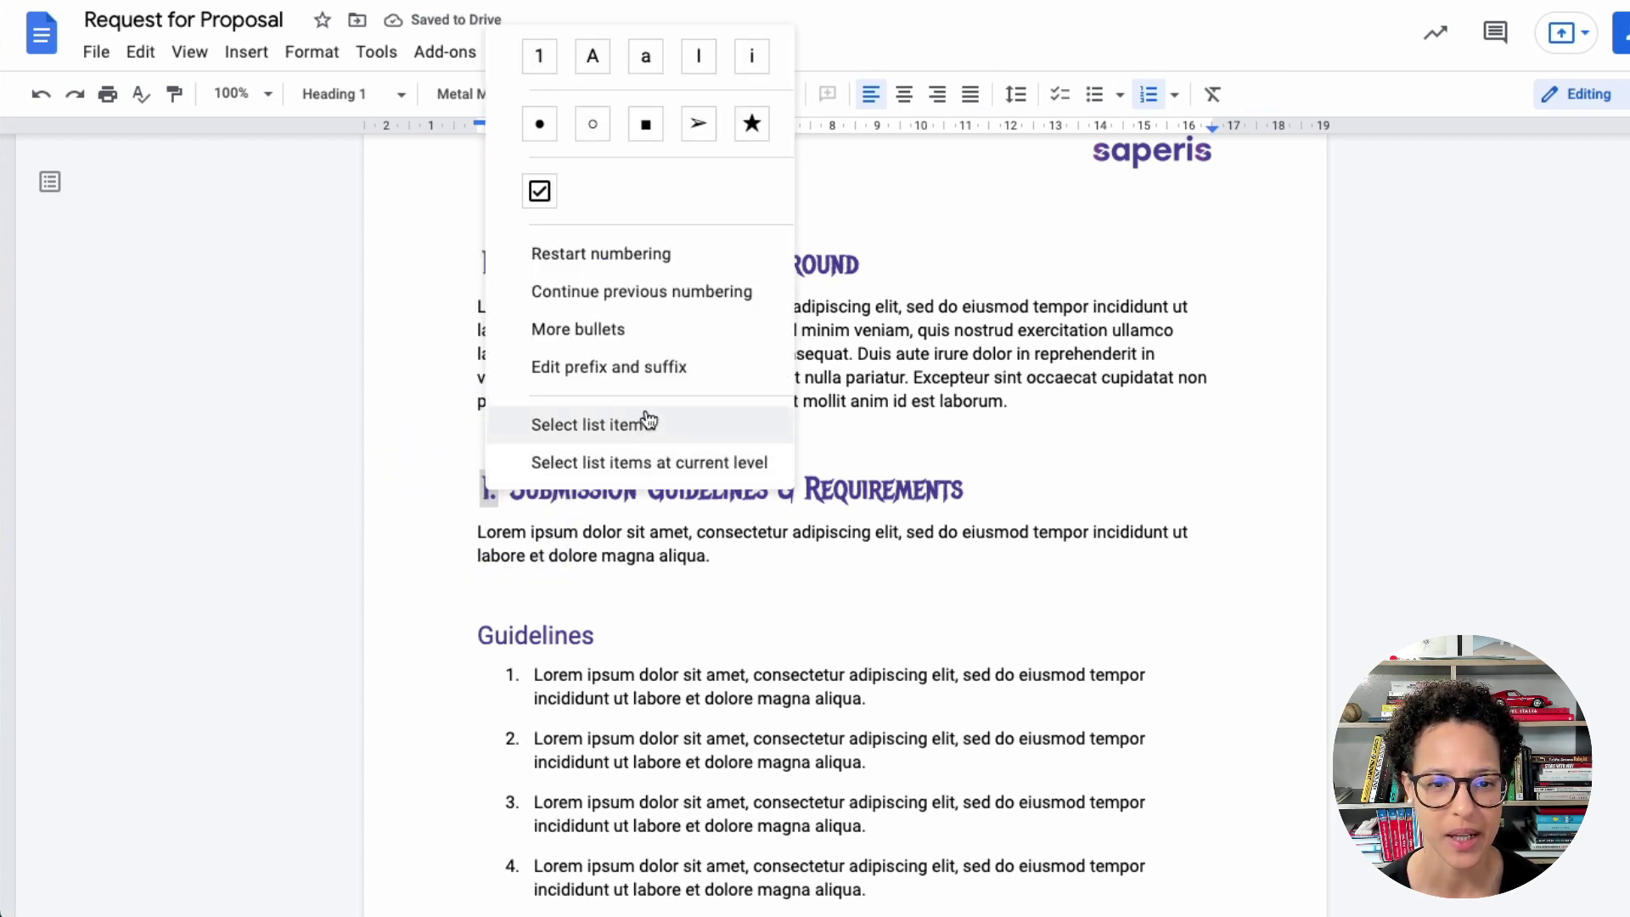
left_click(770, 292)
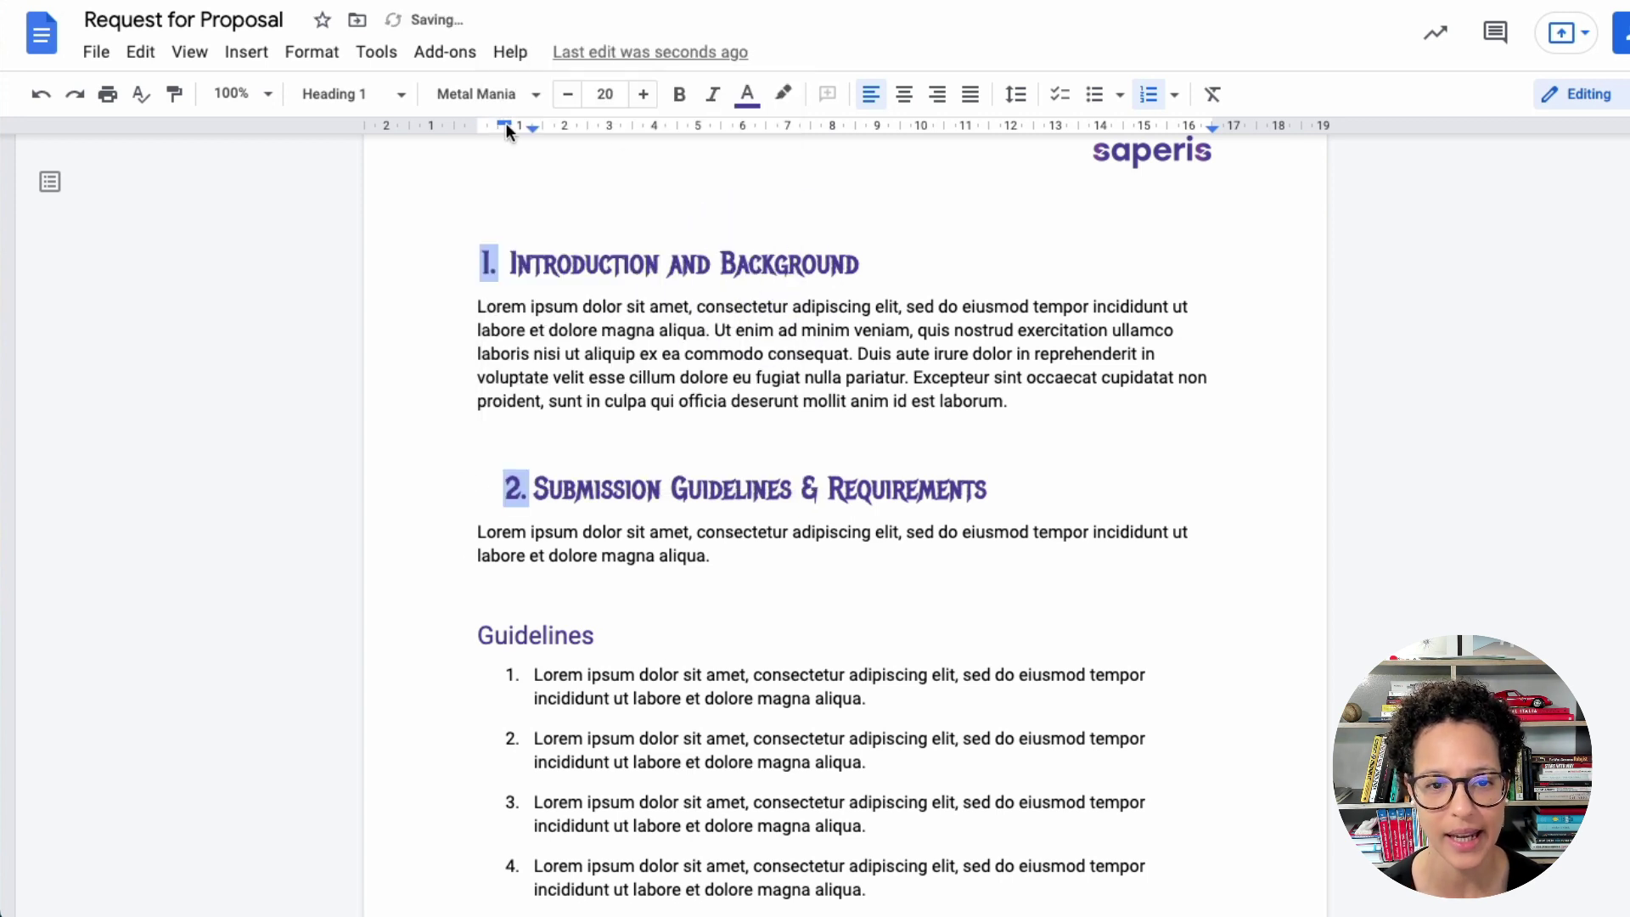
left_click_drag(527, 125, 509, 124)
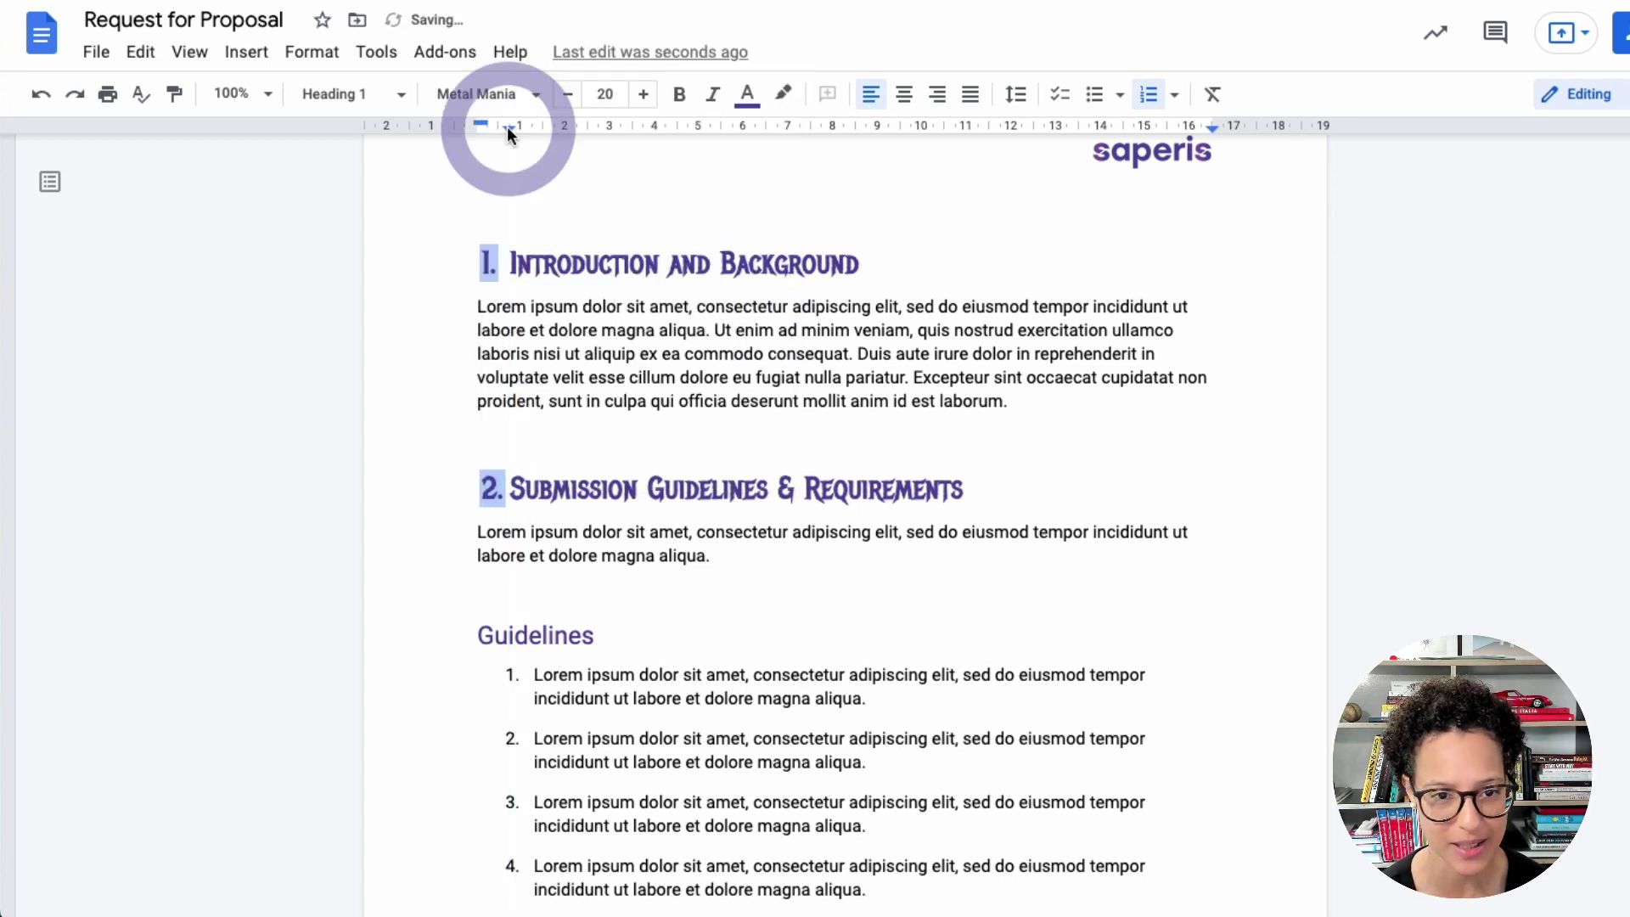
left_click(552, 571)
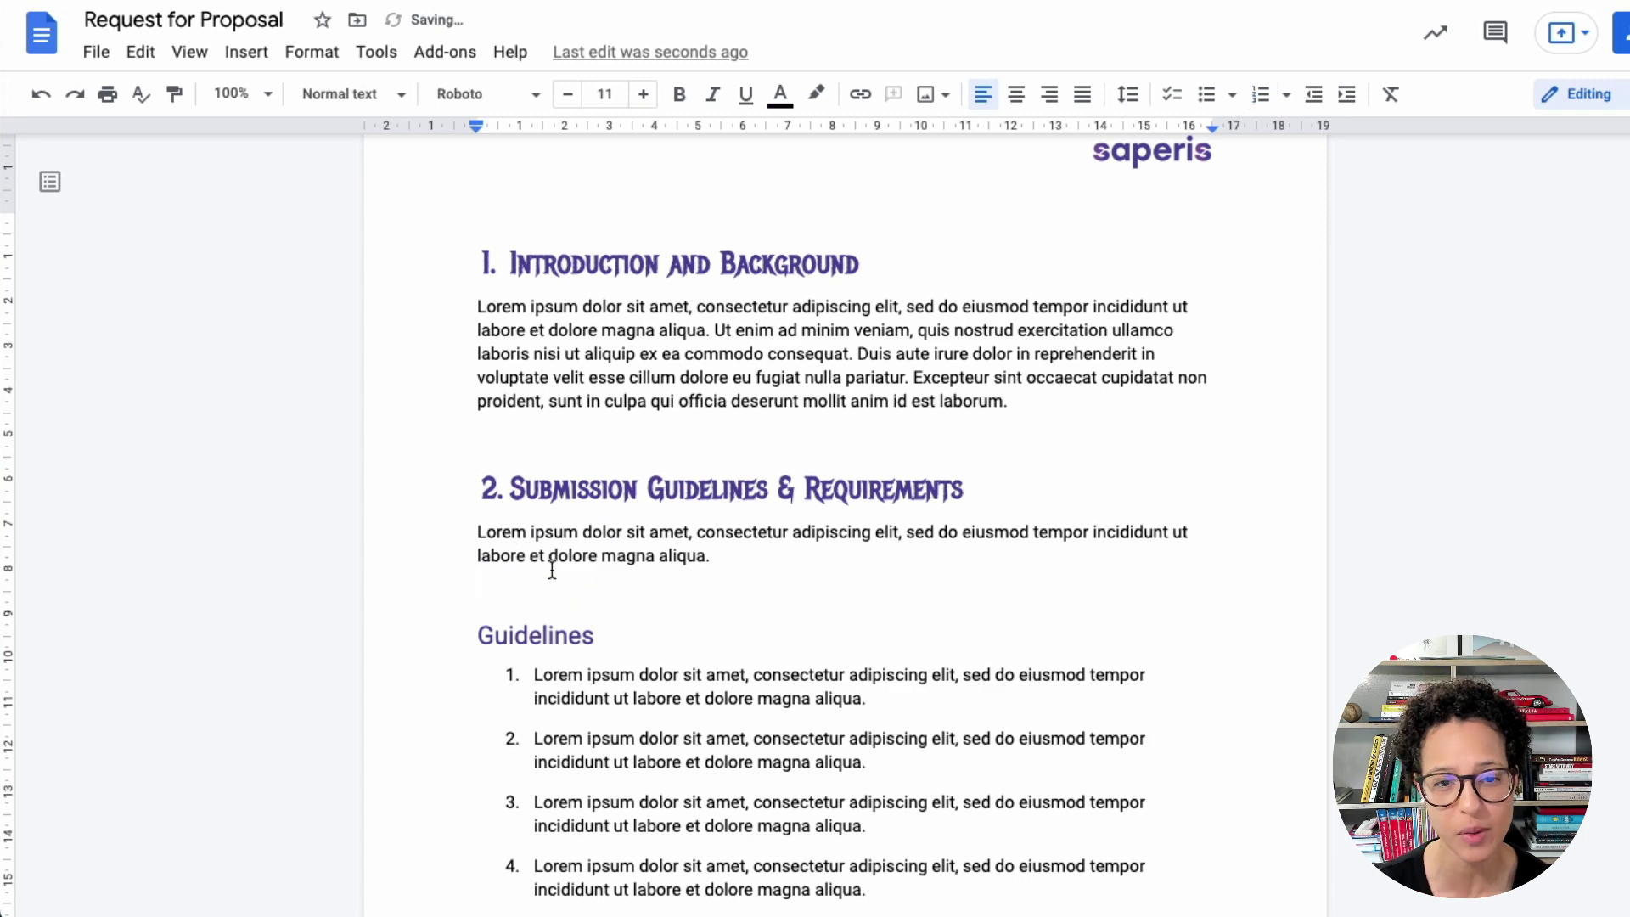
scroll(552, 570, "up", 15)
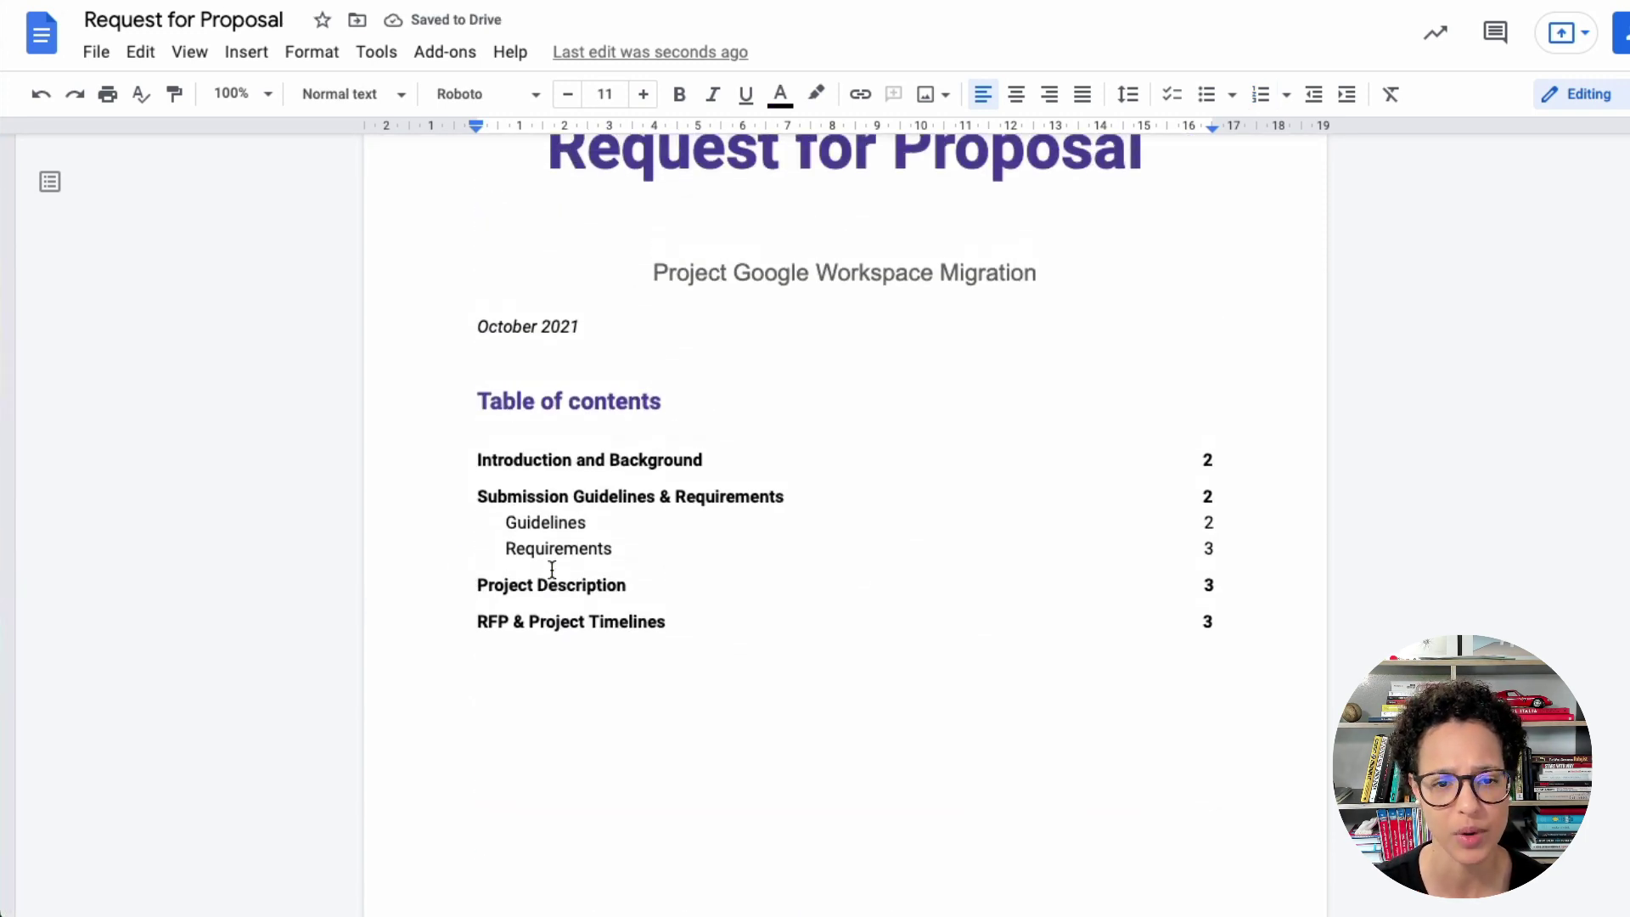